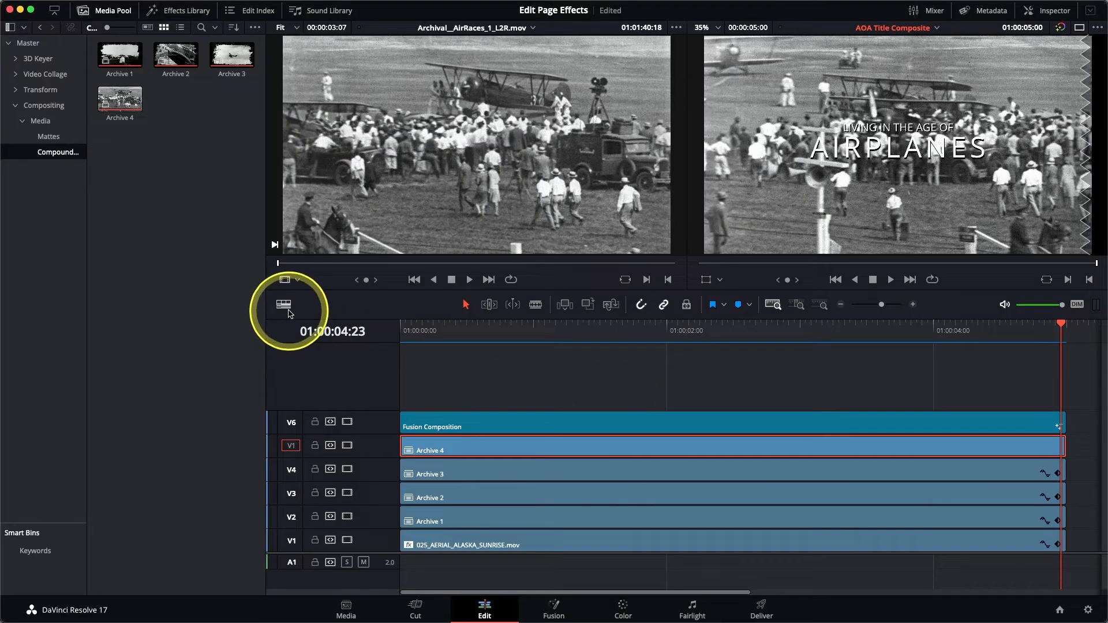
Step: Bring up the timeline View Options settings
{"action": "left_click", "coordinate": [288, 310]}
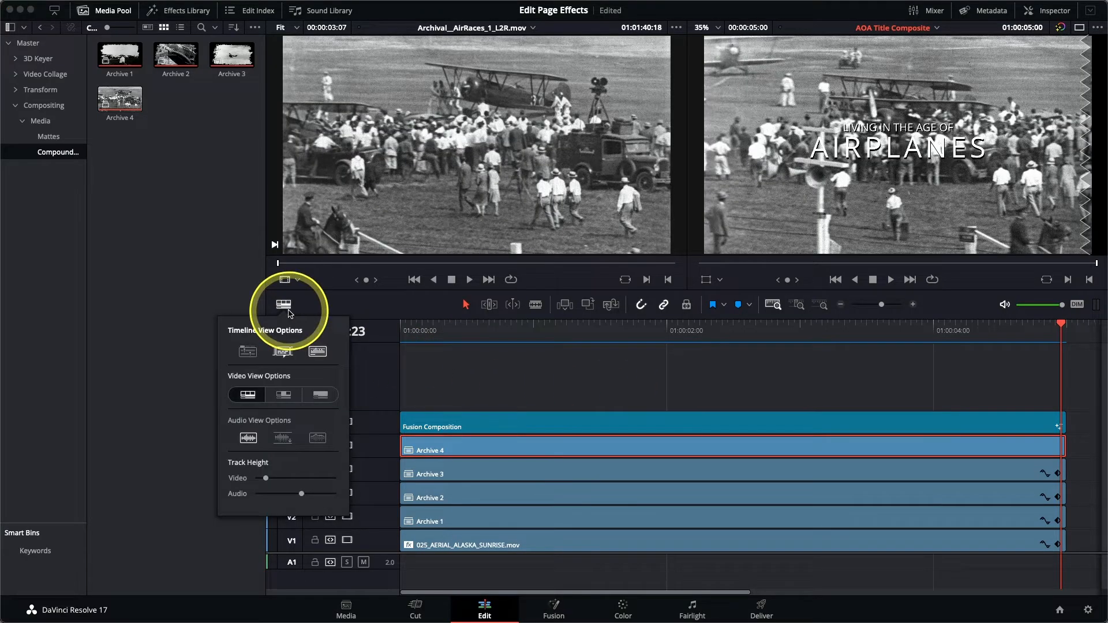
Step: Enable Stacked Timelines and open the Archive 4 compound clip in its own timeline
{"action": "left_click", "coordinate": [247, 354]}
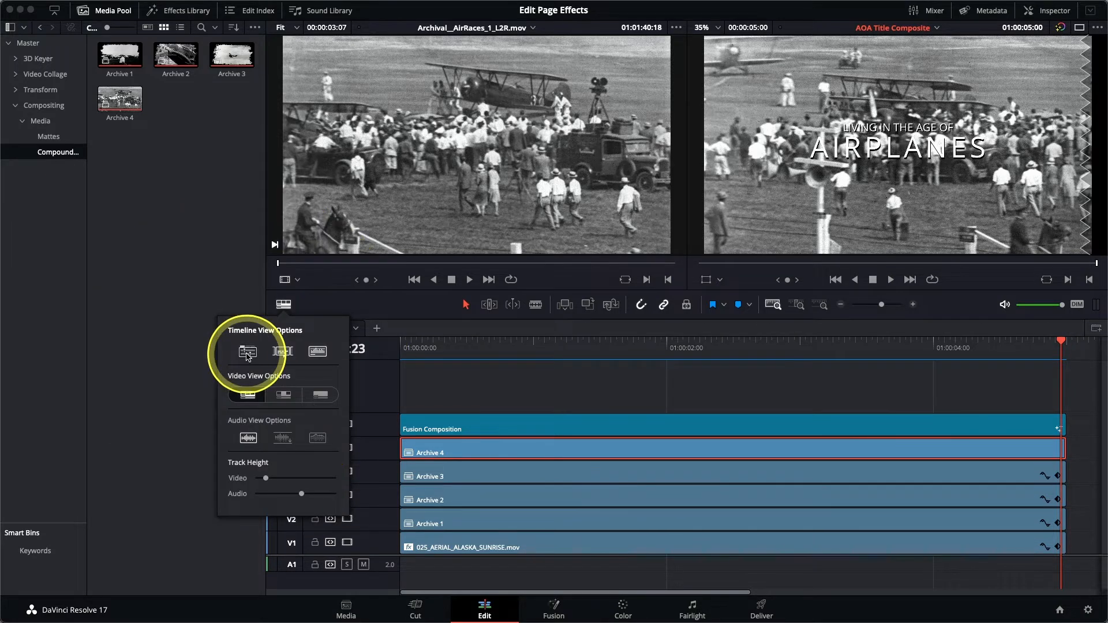
{"action": "right_click", "coordinate": [483, 451]}
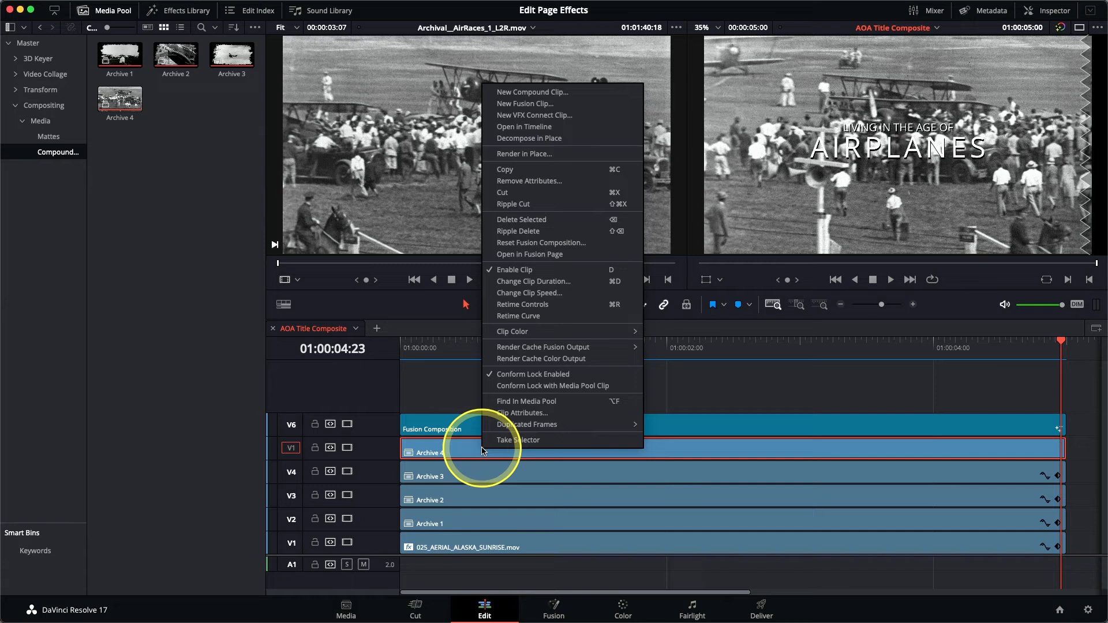
{"action": "left_click", "coordinate": [526, 127]}
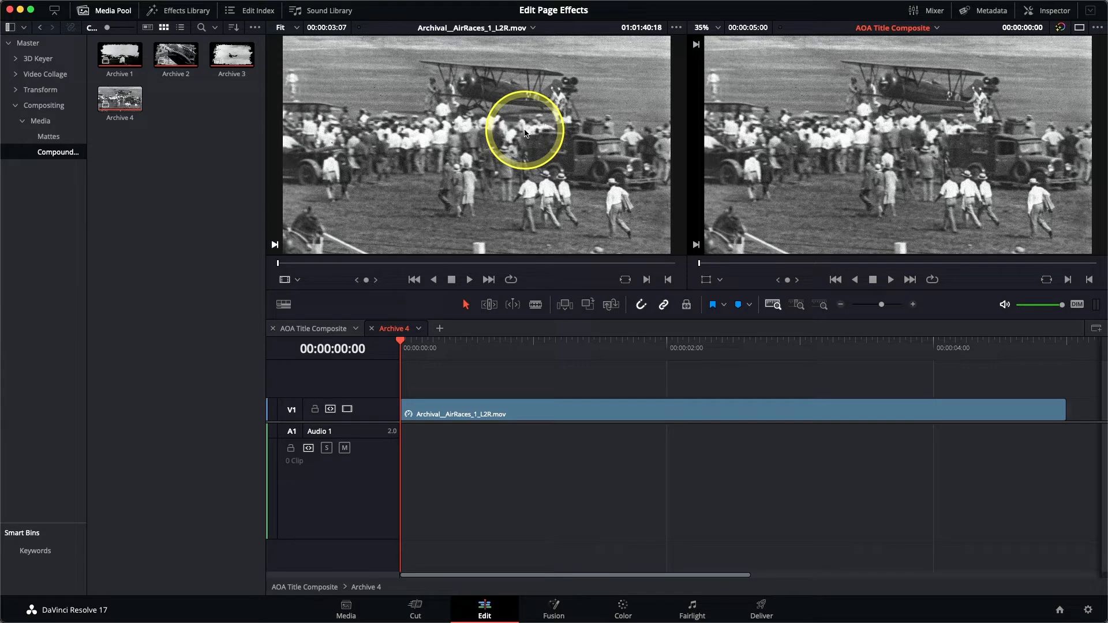
Step: Add one video track below the first track with 0 audio tracks, then show the Mattes bin
{"action": "right_click", "coordinate": [386, 411]}
{"action": "left_click", "coordinate": [419, 428]}
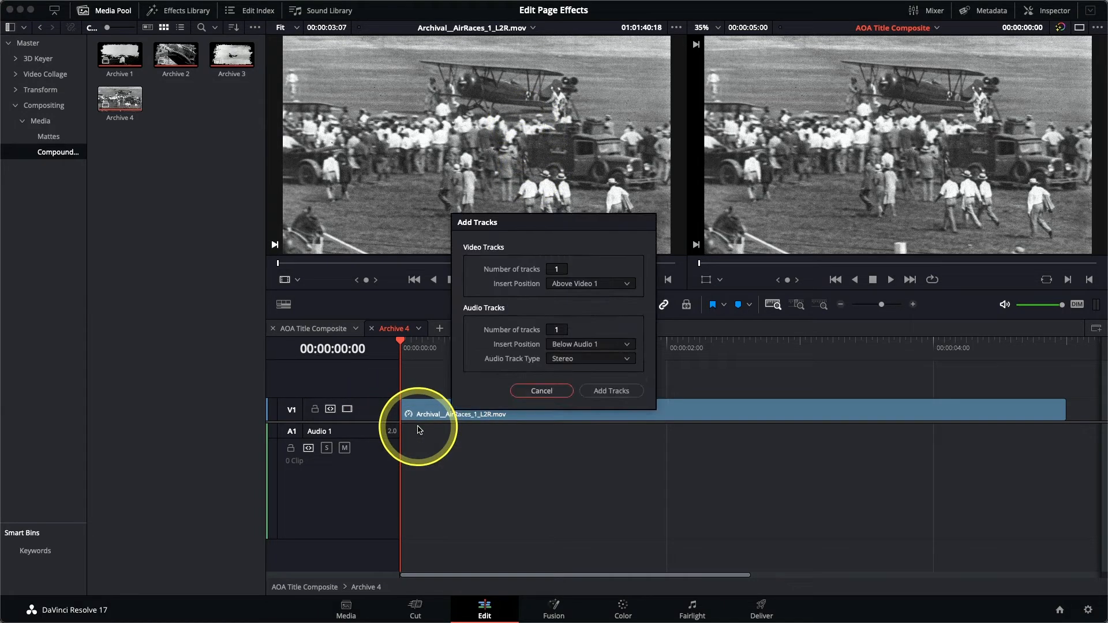
{"action": "left_click_drag", "start_coordinate": [560, 329], "coordinate": [553, 329]}
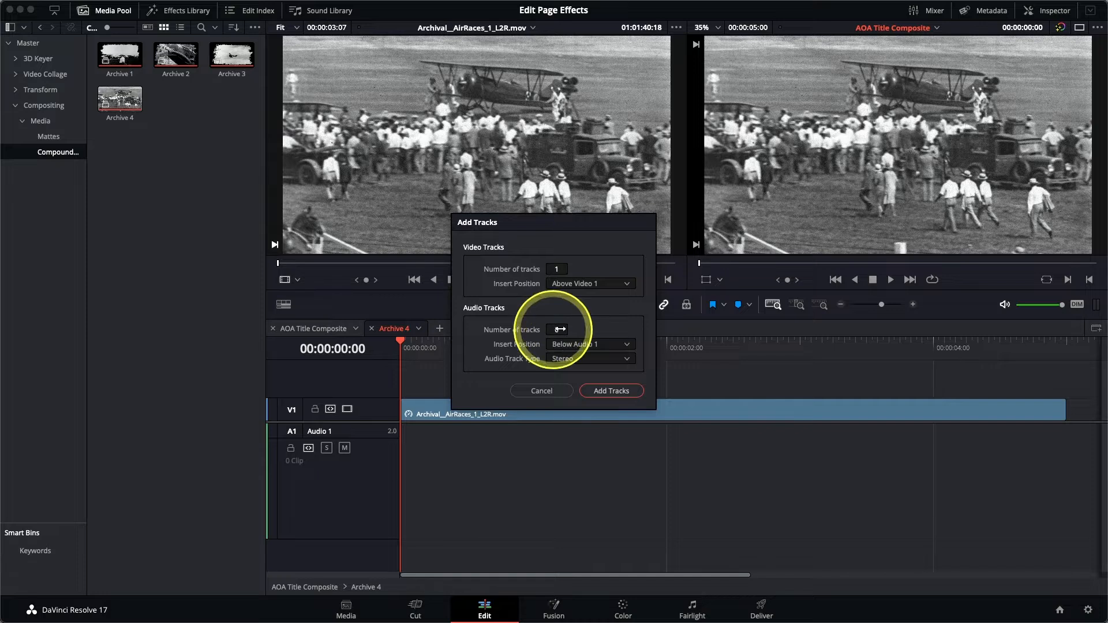
{"action": "left_click", "coordinate": [584, 287]}
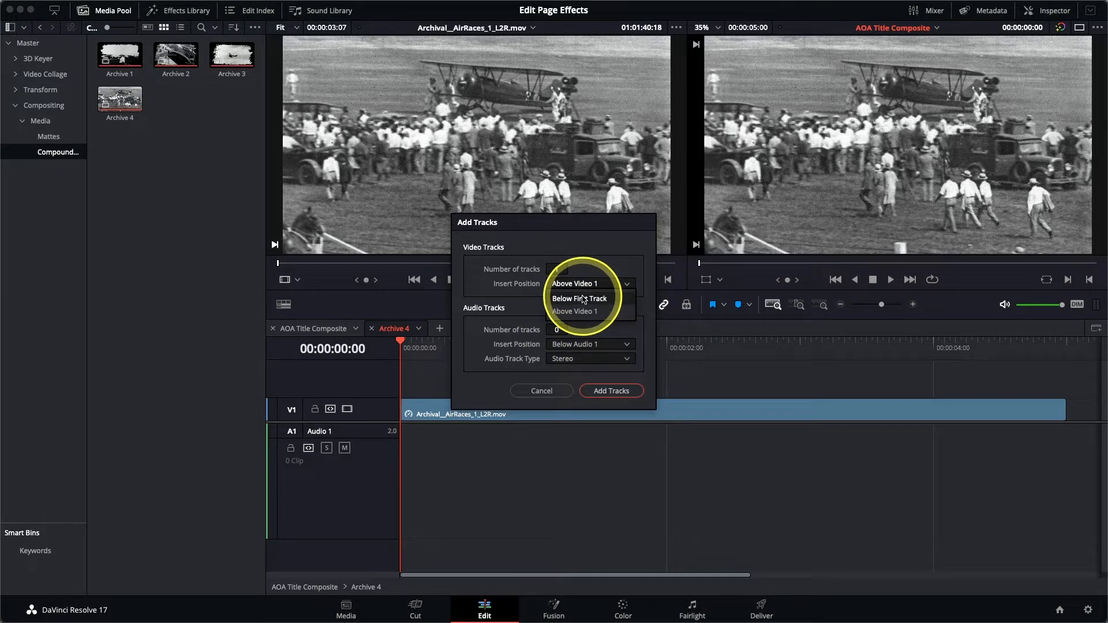
{"action": "left_click", "coordinate": [615, 392]}
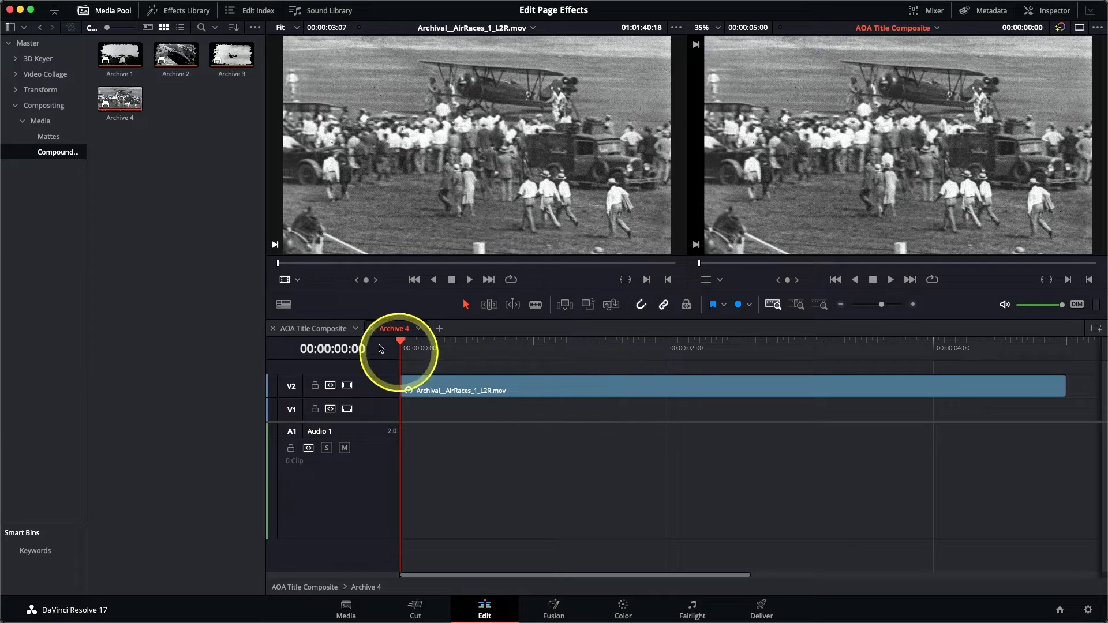
{"action": "left_click", "coordinate": [55, 140]}
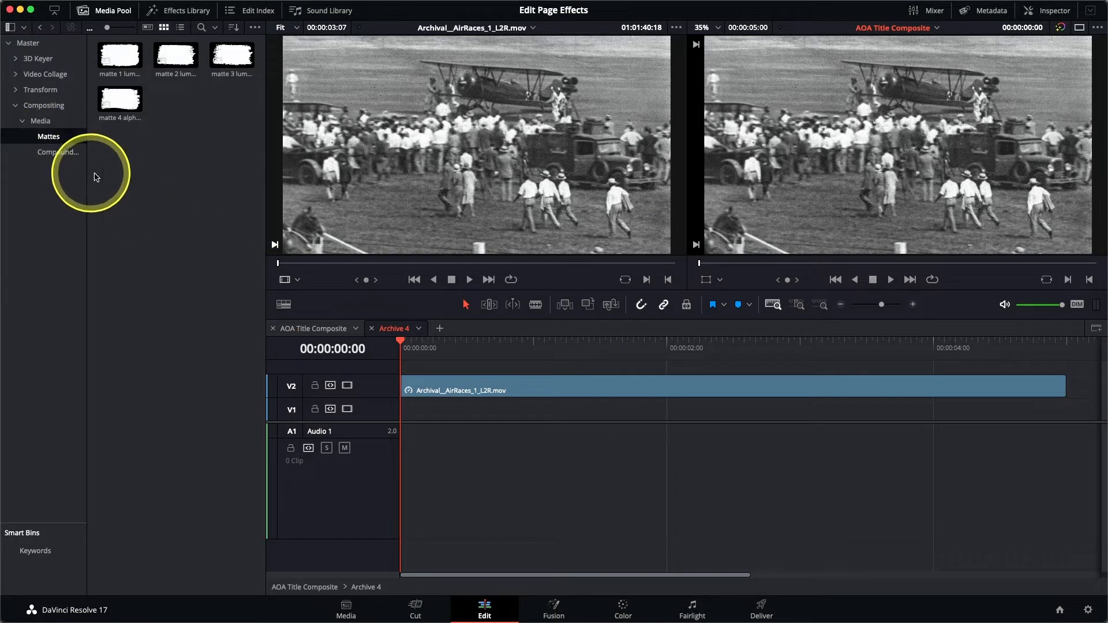
Step: Place matte 4 alpha.png on V1, extend it to match the air races clip, and select it
{"action": "left_click", "coordinate": [124, 109]}
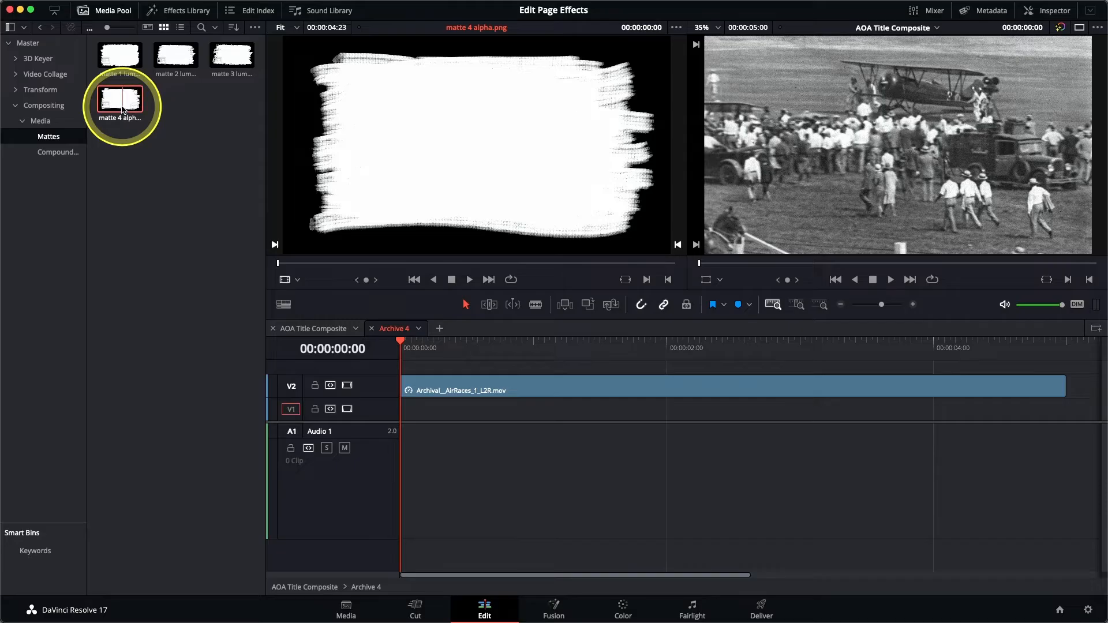
{"action": "left_click_drag", "start_coordinate": [122, 109], "coordinate": [816, 167]}
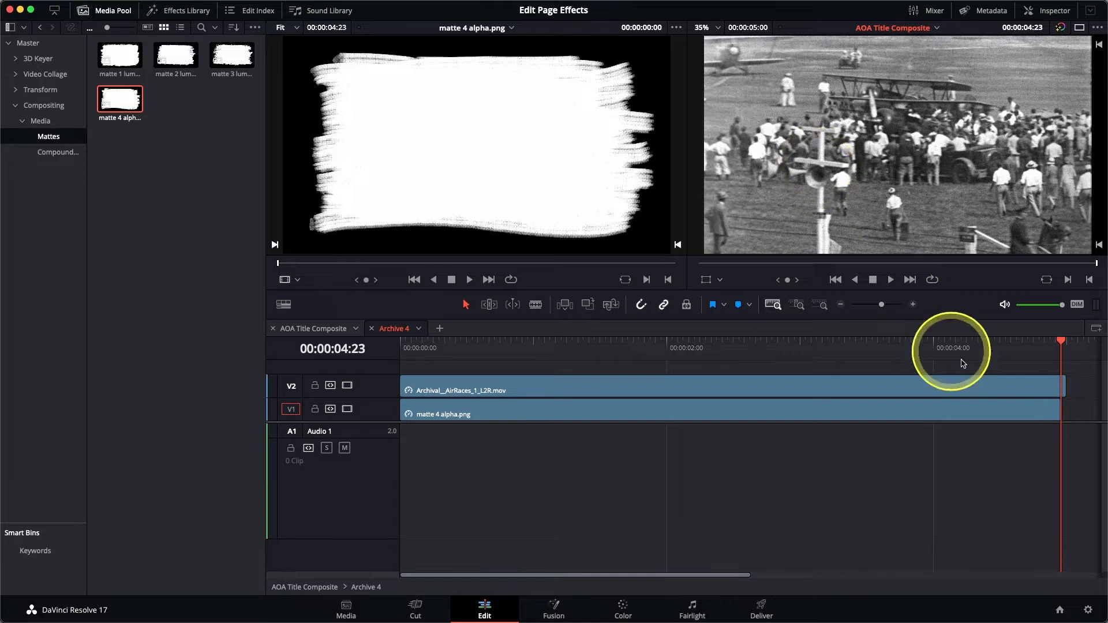
{"action": "left_click_drag", "start_coordinate": [1060, 412], "coordinate": [1069, 411]}
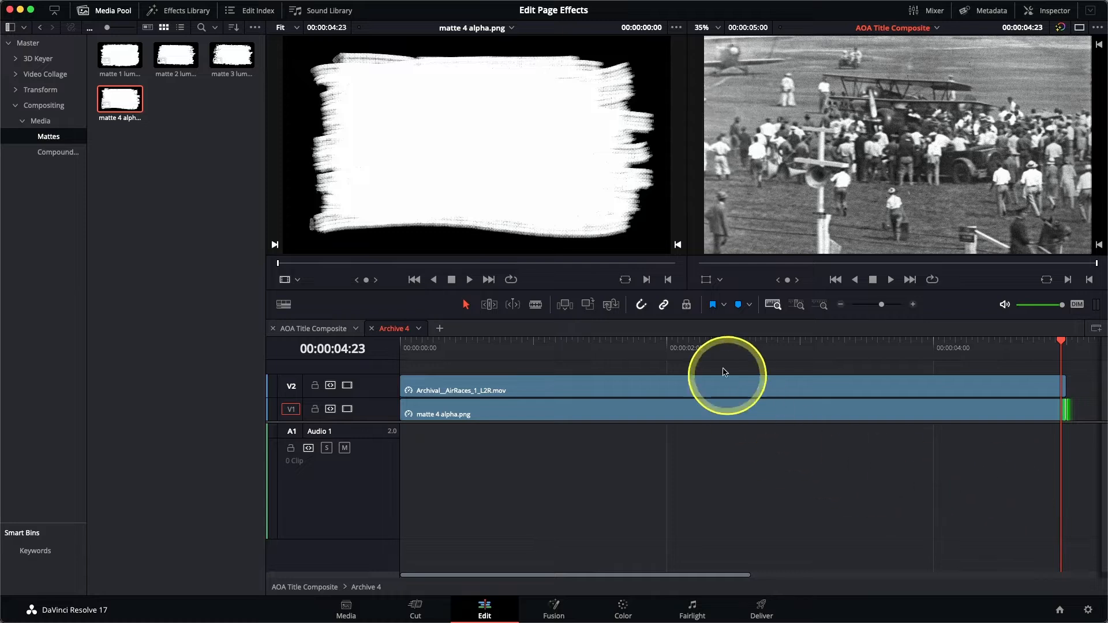
{"action": "left_click", "coordinate": [710, 345]}
{"action": "left_click", "coordinate": [637, 420]}
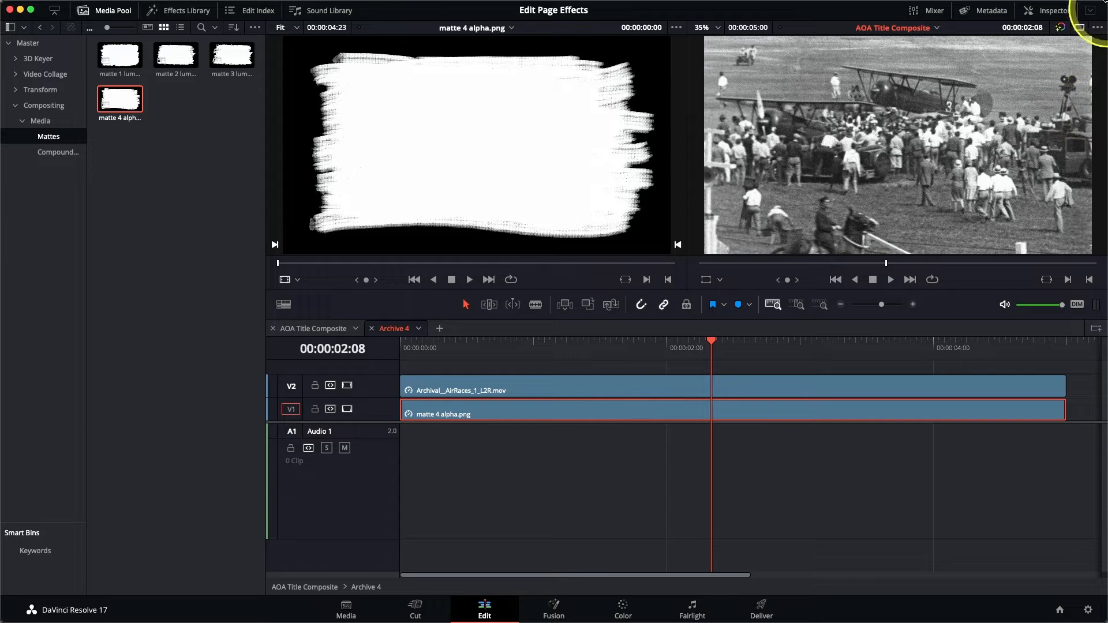
Step: Set the matte 4 alpha clip's Composite Mode to Alpha in the Inspector
{"action": "left_click", "coordinate": [1059, 11]}
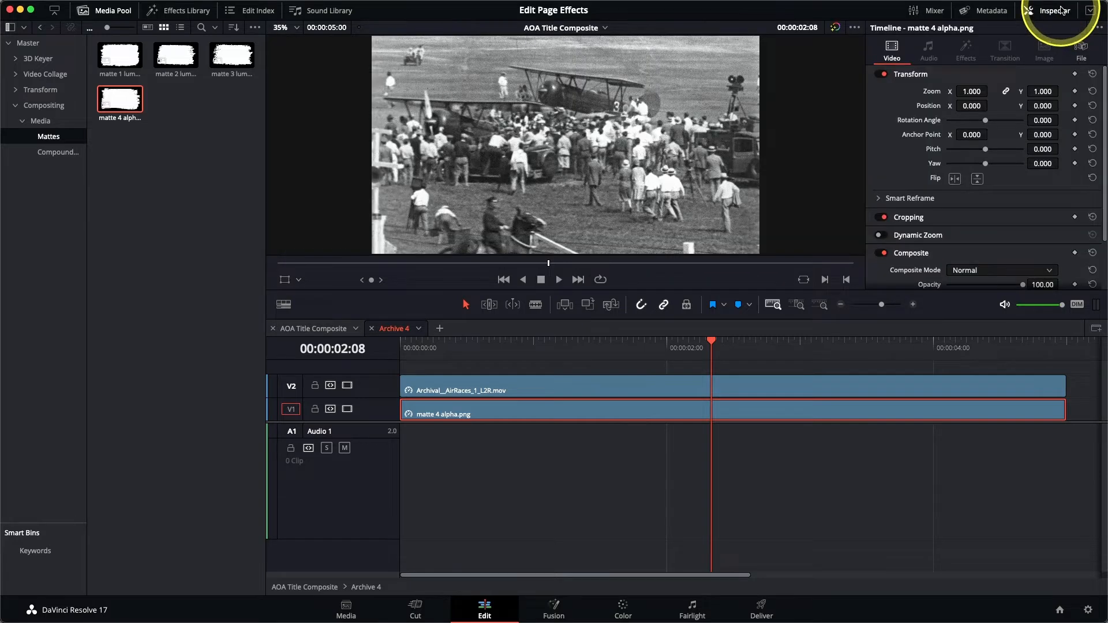
{"action": "scroll", "coordinate": [1038, 139], "scroll_direction": "down", "scroll_amount": 2}
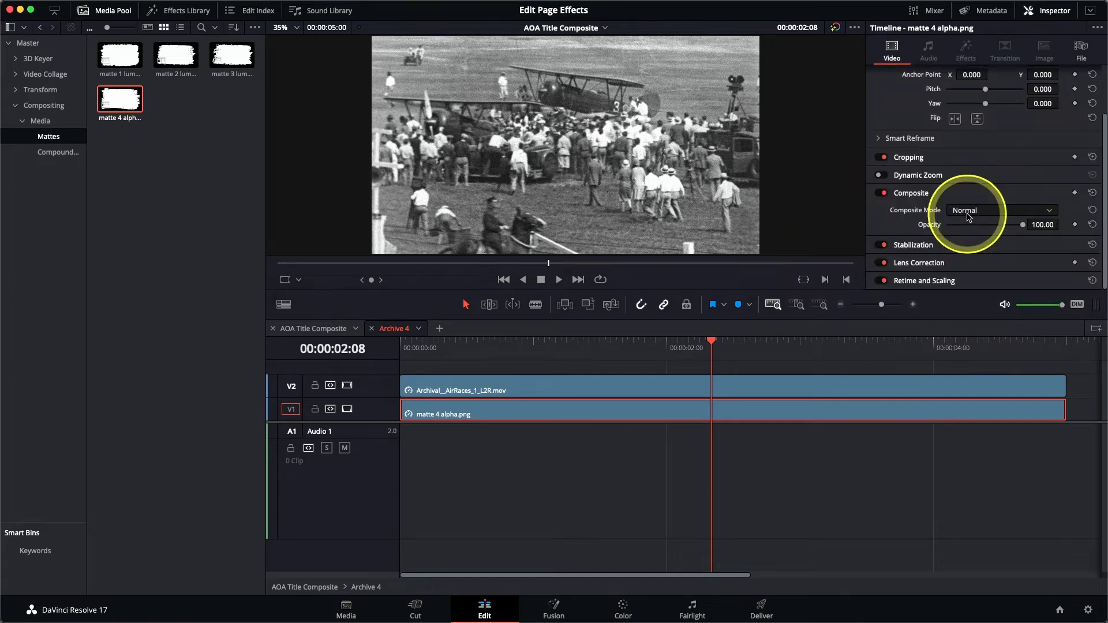
{"action": "left_click", "coordinate": [967, 211]}
{"action": "scroll", "coordinate": [967, 248], "scroll_direction": "down", "scroll_amount": 5}
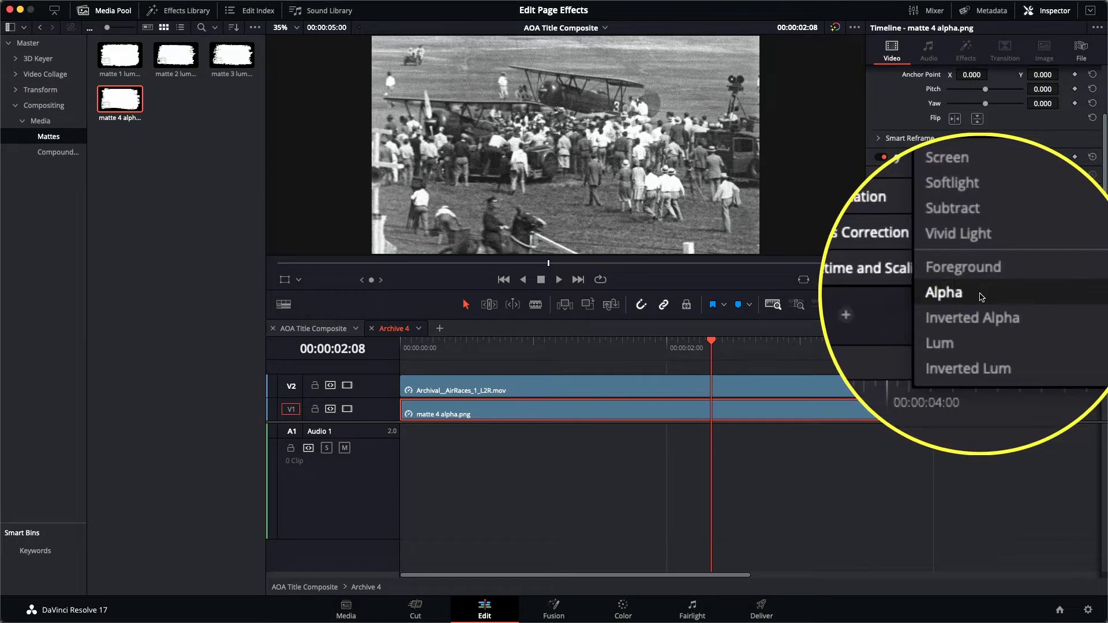
{"action": "left_click", "coordinate": [981, 297]}
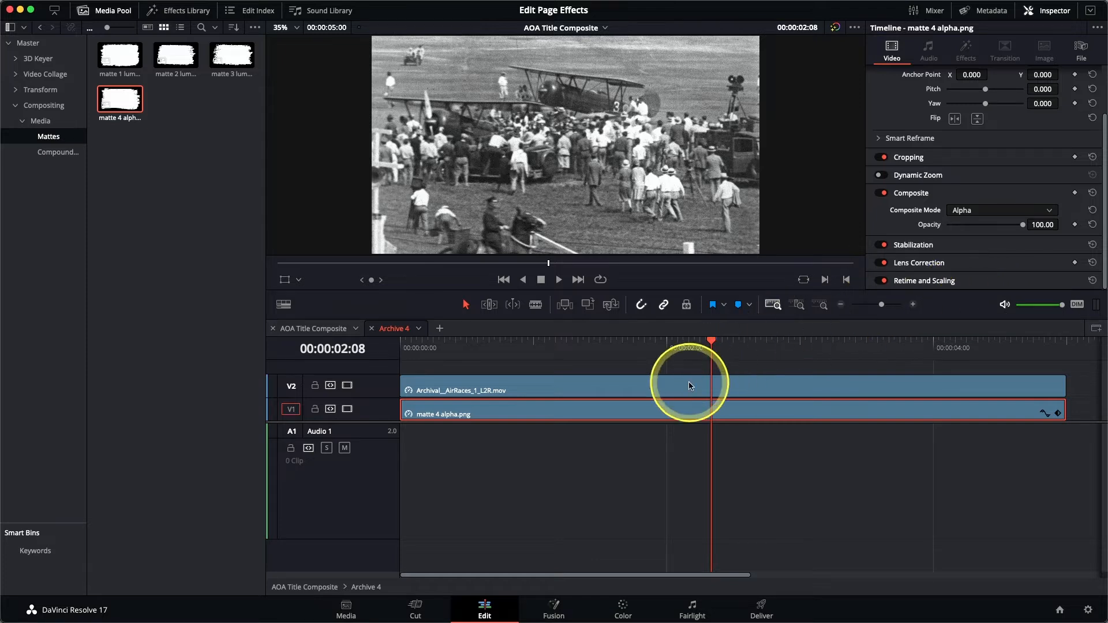
Step: Select the Archival_AirRaces clip on V2 to show its Composite settings
{"action": "left_click", "coordinate": [690, 385]}
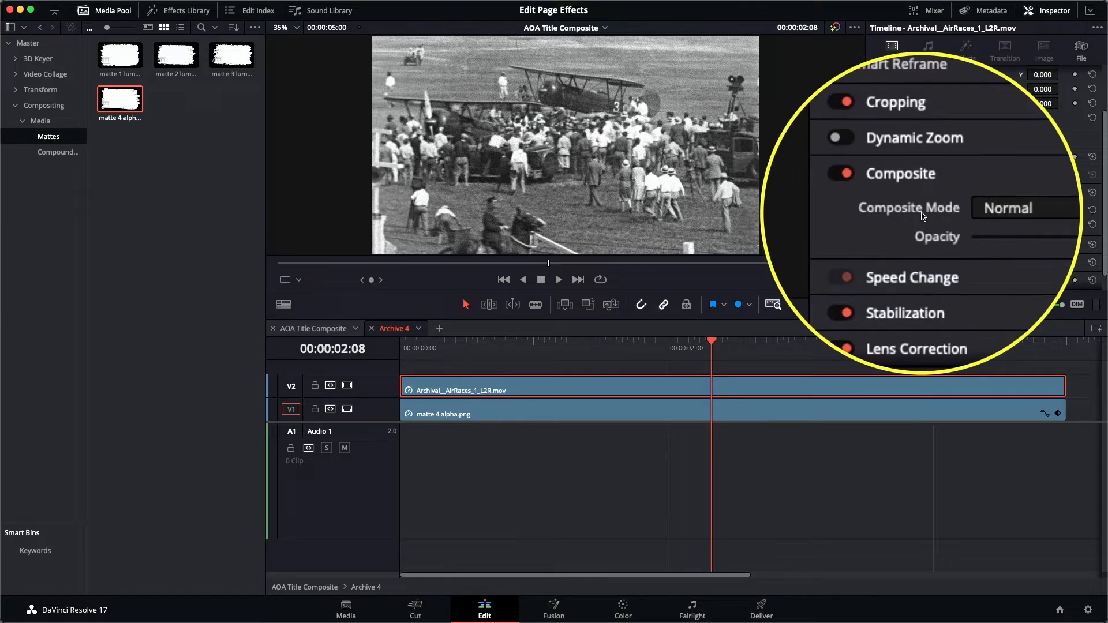
Step: Set the air races clip's Composite Mode to Foreground, then return to the AOA Title Composite timeline
{"action": "left_click", "coordinate": [961, 210]}
{"action": "scroll", "coordinate": [981, 288], "scroll_direction": "down", "scroll_amount": 5}
{"action": "scroll", "coordinate": [984, 290], "scroll_direction": "down", "scroll_amount": 3}
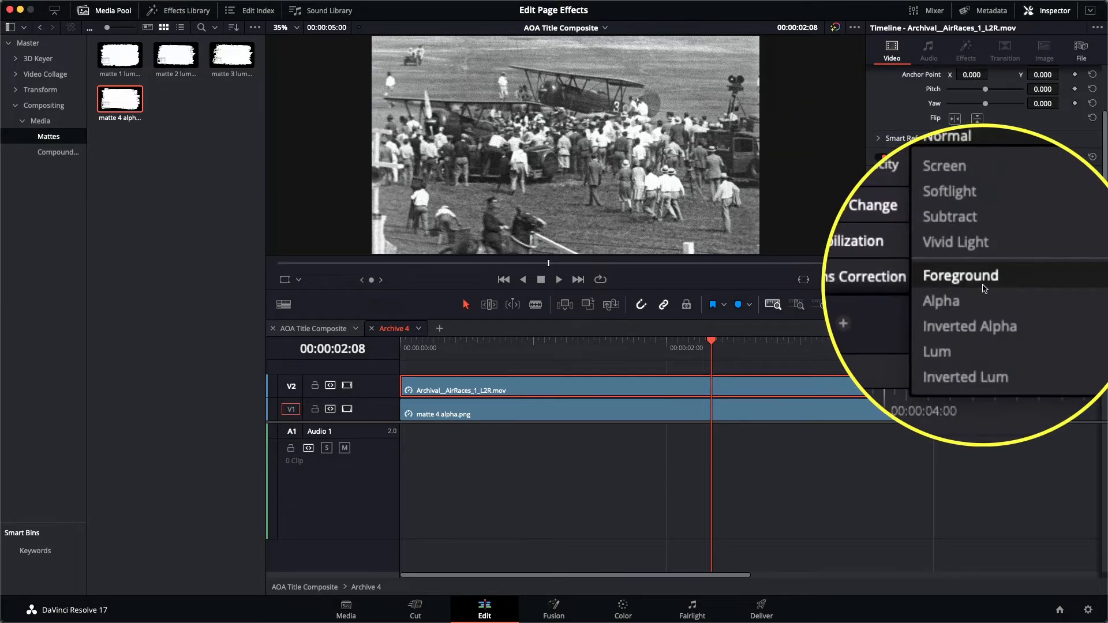
{"action": "left_click", "coordinate": [984, 289]}
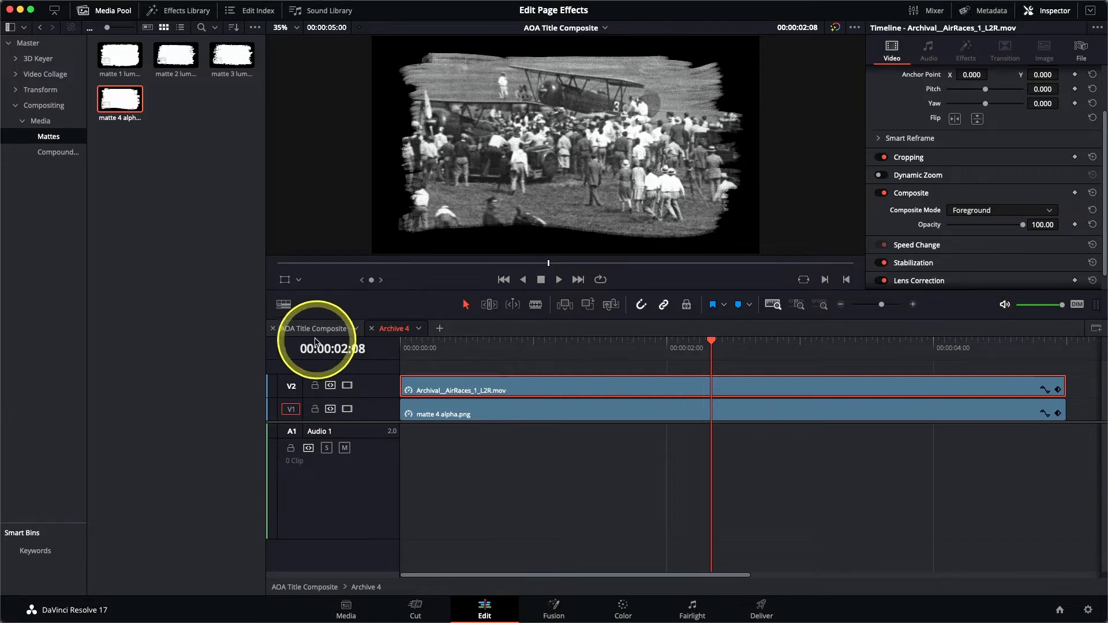
{"action": "left_click", "coordinate": [308, 329]}
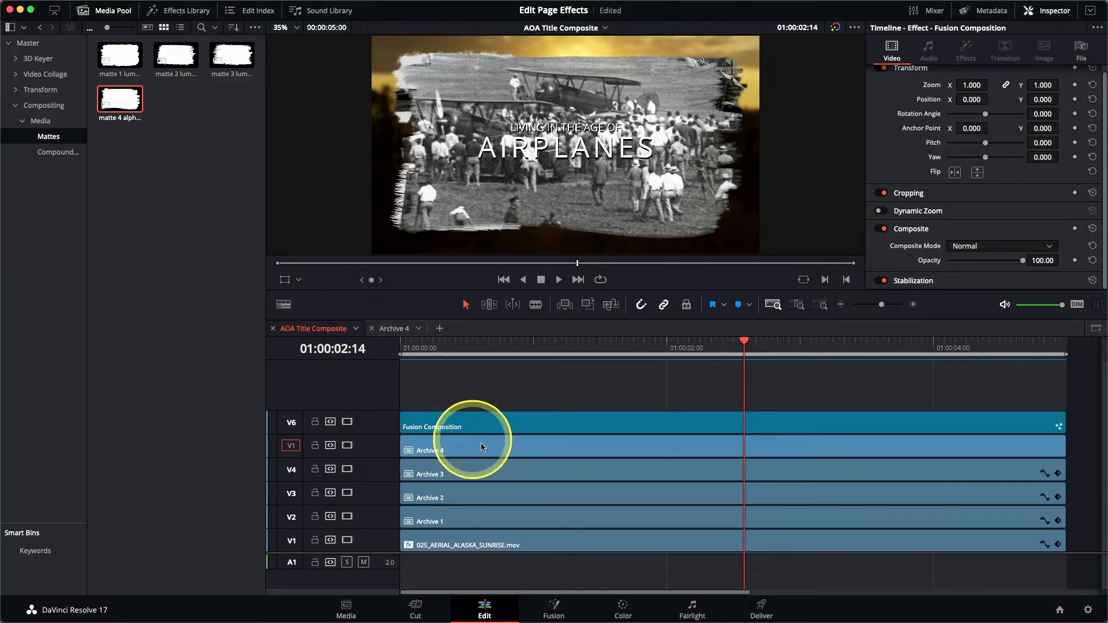
Step: Shrink Archive 4 to zoom 0.396 and move it to the lower-right corner (551.429/-268.571)
{"action": "left_click", "coordinate": [521, 456]}
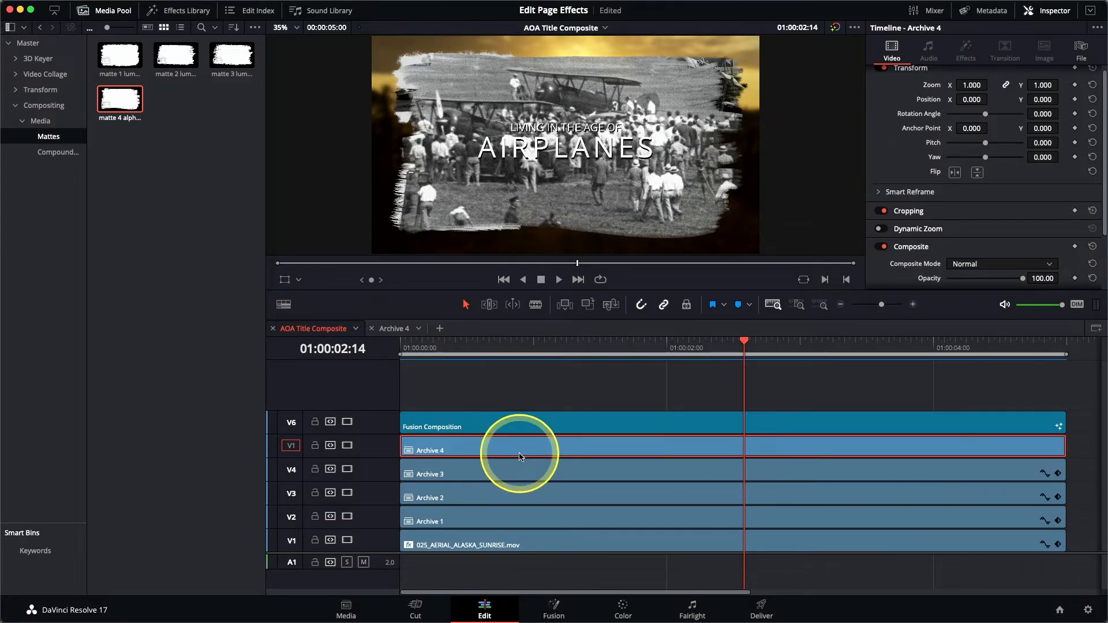
{"action": "left_click", "coordinate": [289, 287]}
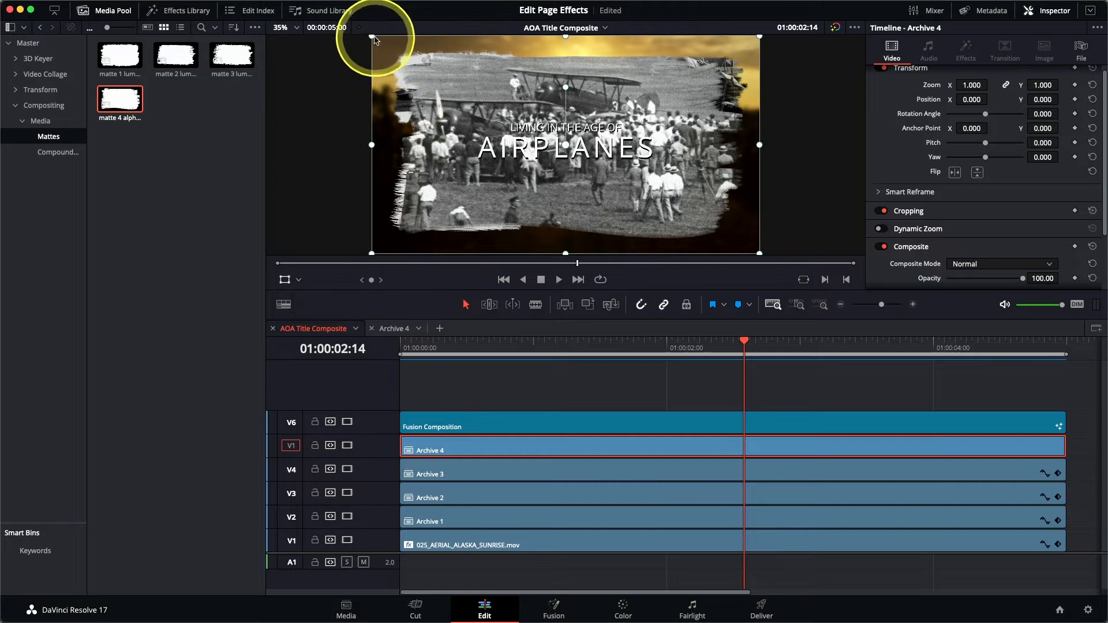
{"action": "left_click_drag", "start_coordinate": [373, 38], "coordinate": [435, 95]}
{"action": "left_click_drag", "start_coordinate": [541, 173], "coordinate": [653, 232]}
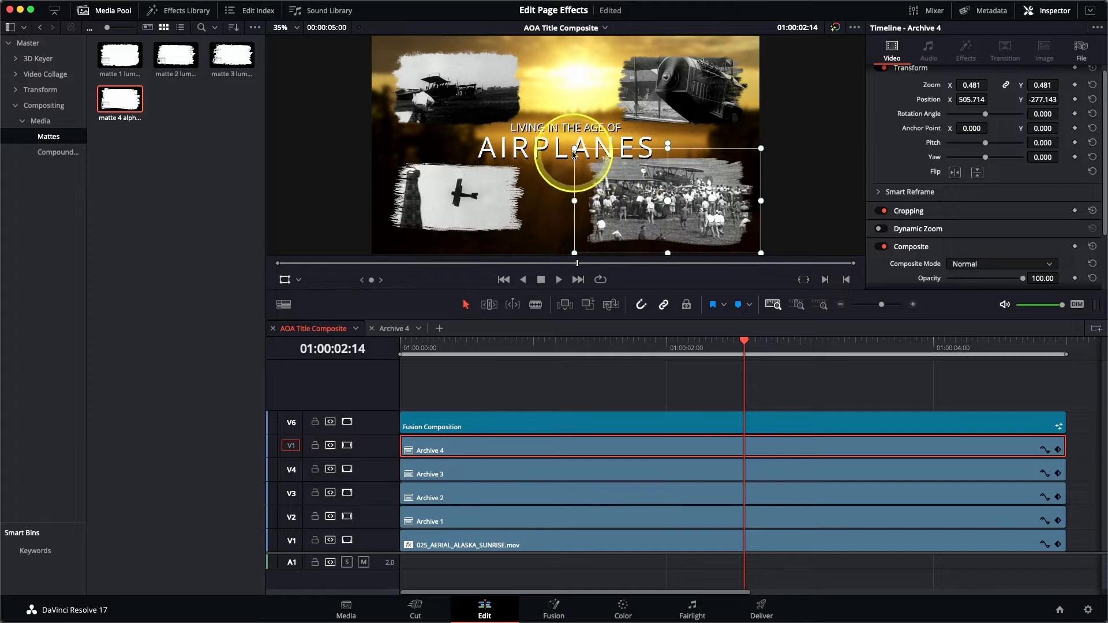
{"action": "left_click_drag", "start_coordinate": [575, 150], "coordinate": [639, 203]}
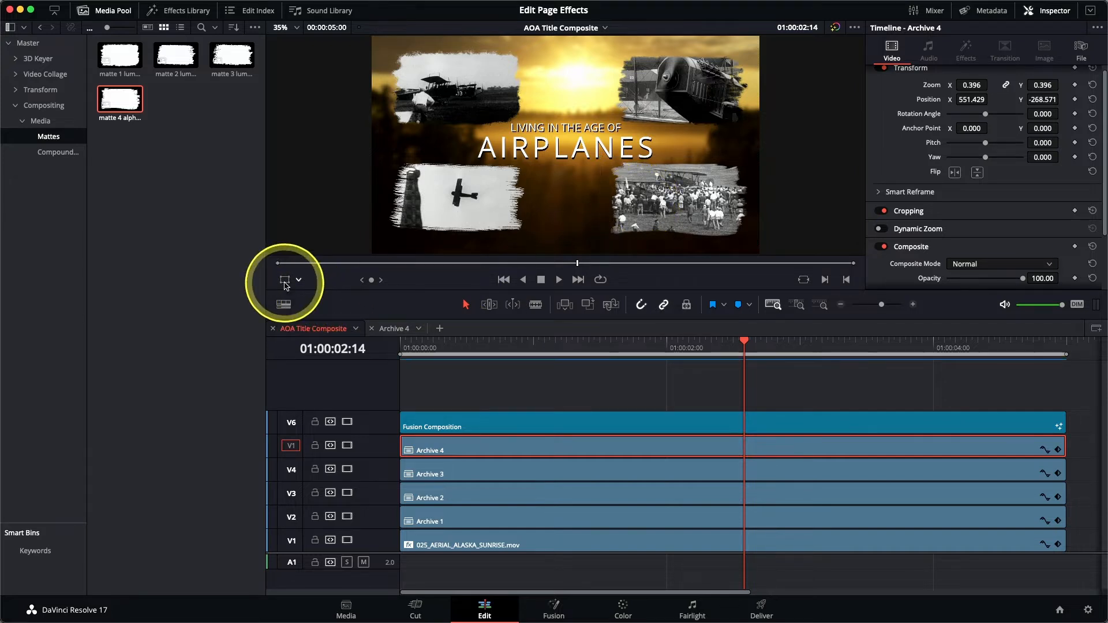
{"action": "left_click_drag", "start_coordinate": [426, 347], "coordinate": [369, 348]}
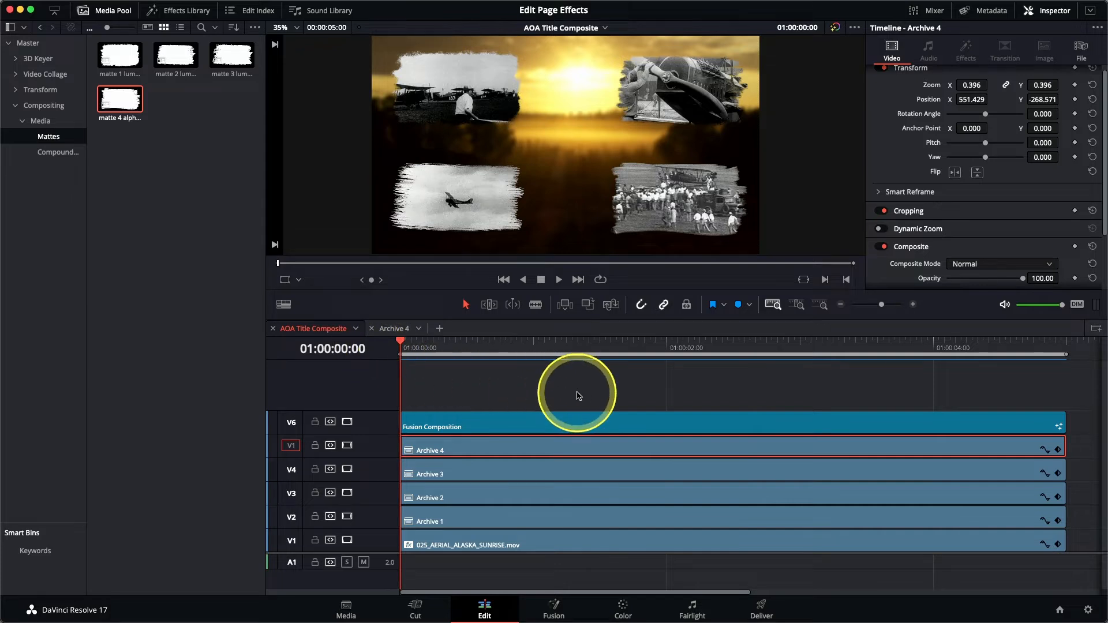
Step: Preview the composite, swap the Media Pool for the Effects Library, and make the Inspector full height
{"action": "key", "text": "space"}
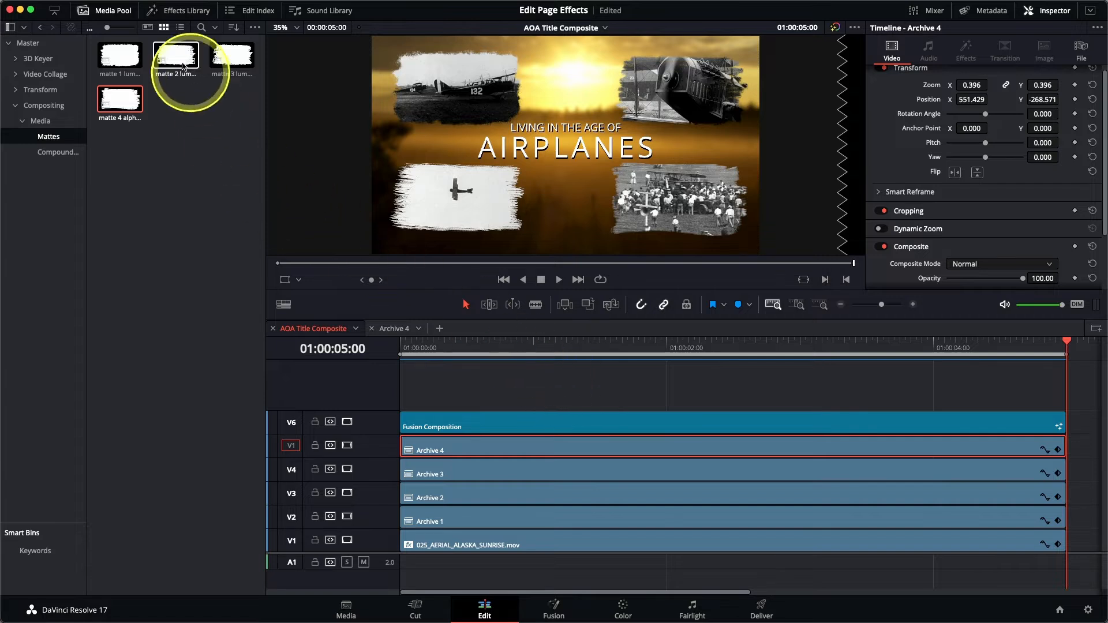
{"action": "left_click", "coordinate": [108, 10]}
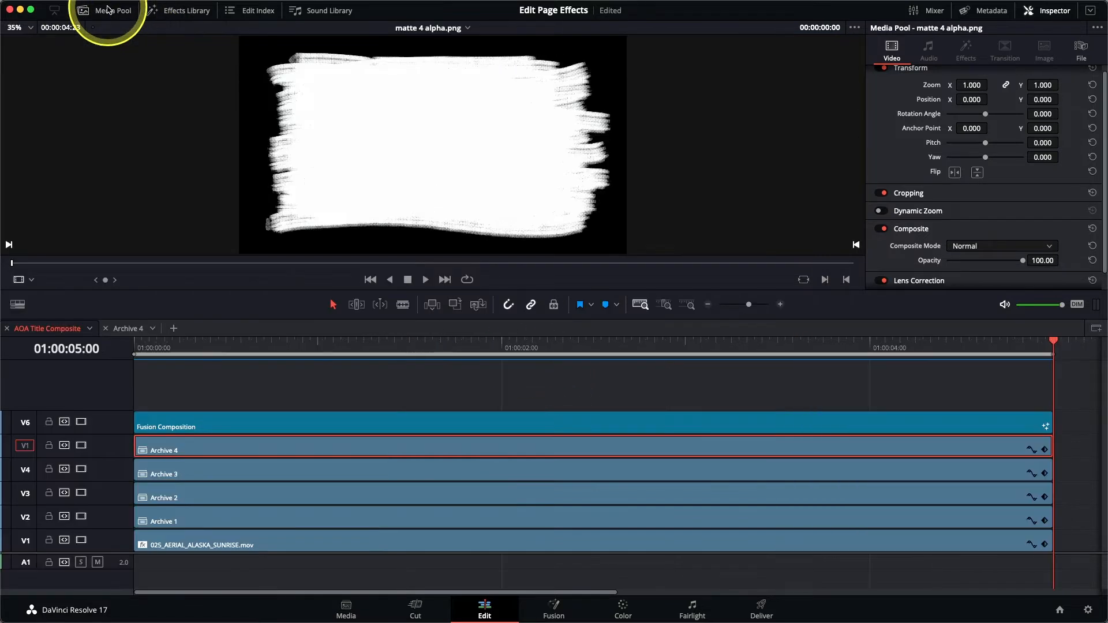
{"action": "left_click", "coordinate": [194, 13]}
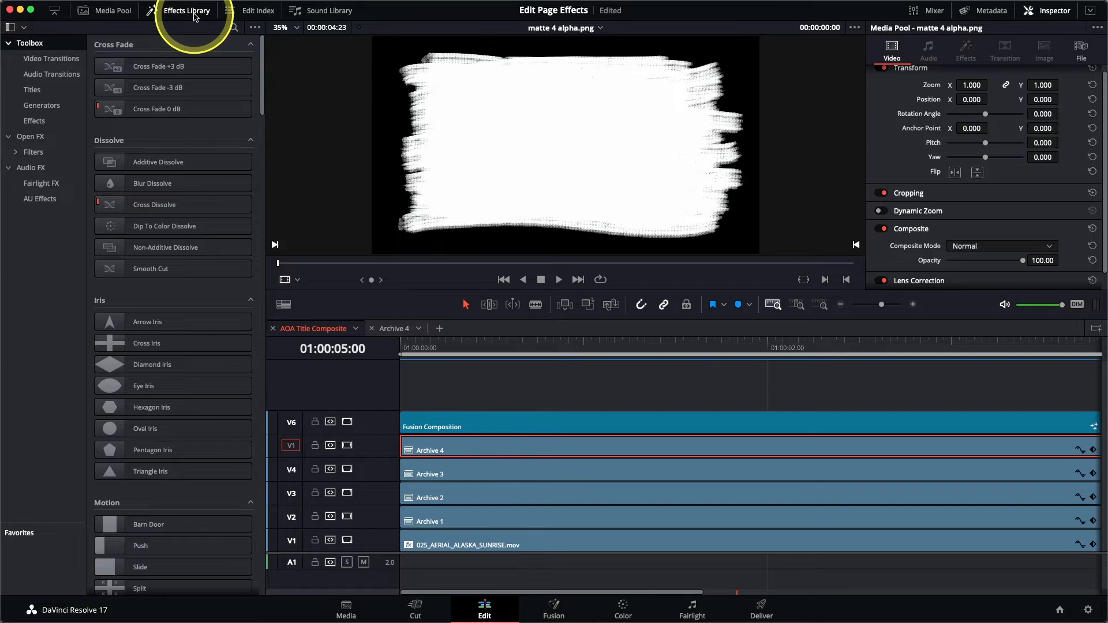
{"action": "left_click", "coordinate": [56, 14]}
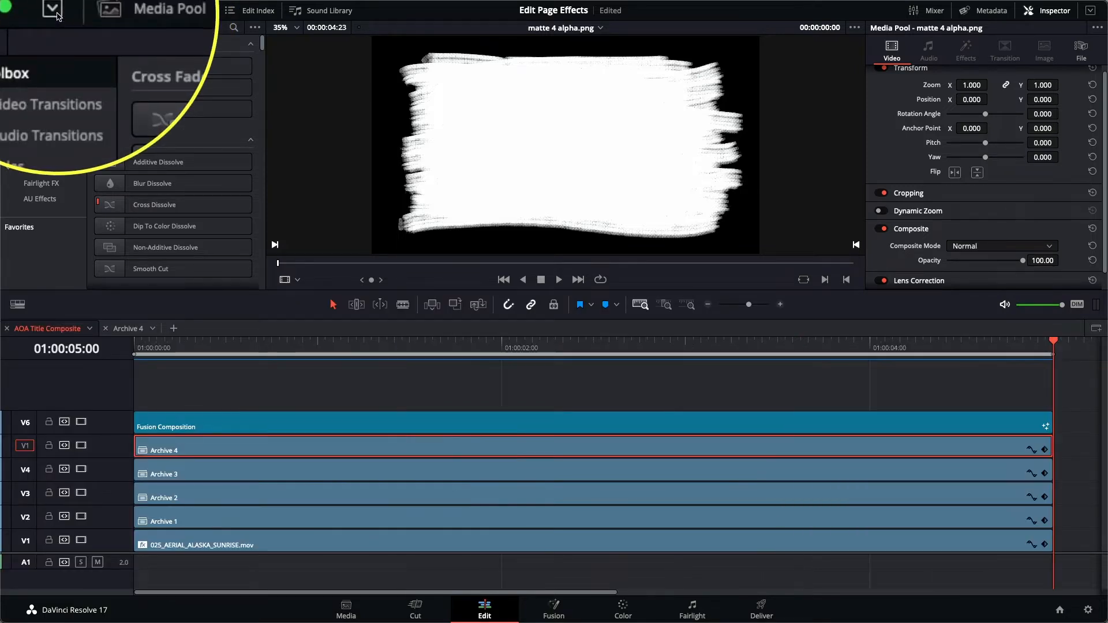
{"action": "left_click", "coordinate": [56, 14]}
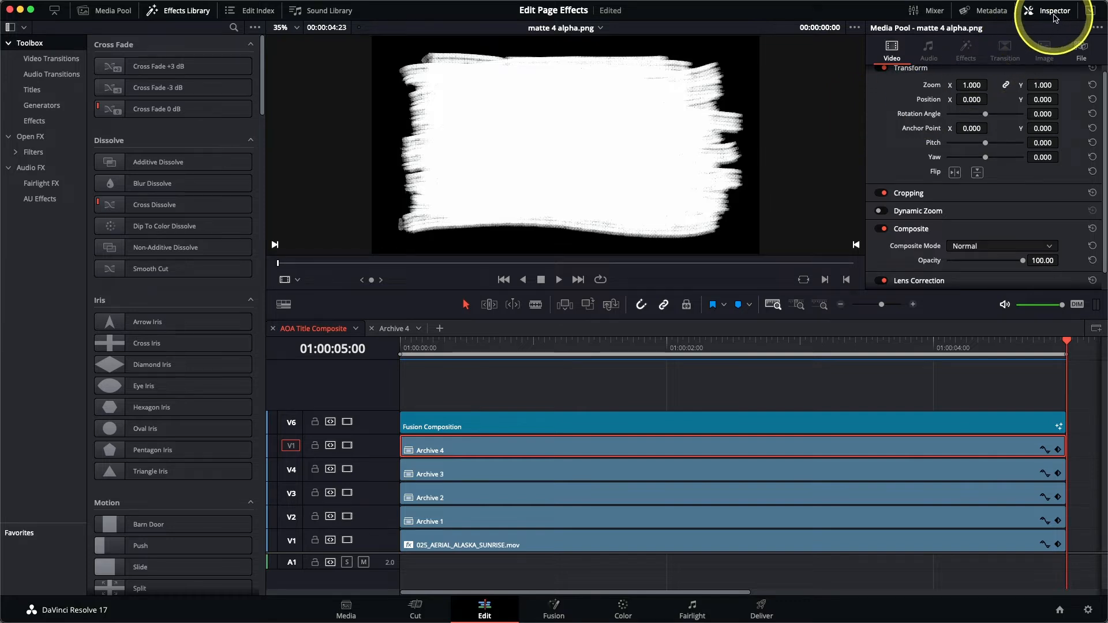
{"action": "left_click", "coordinate": [1090, 13]}
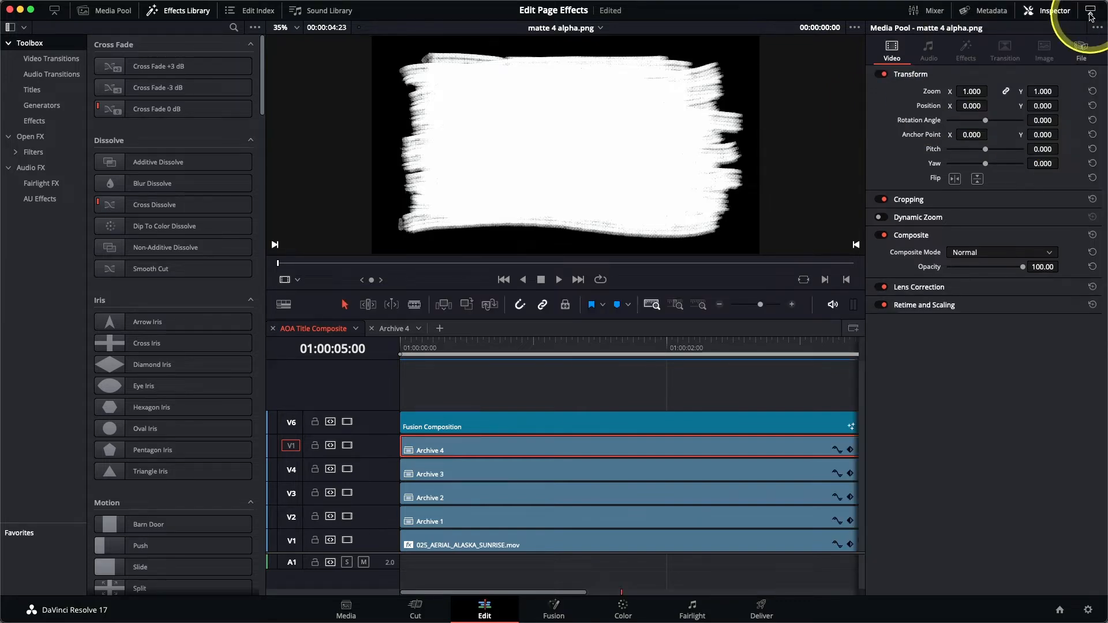
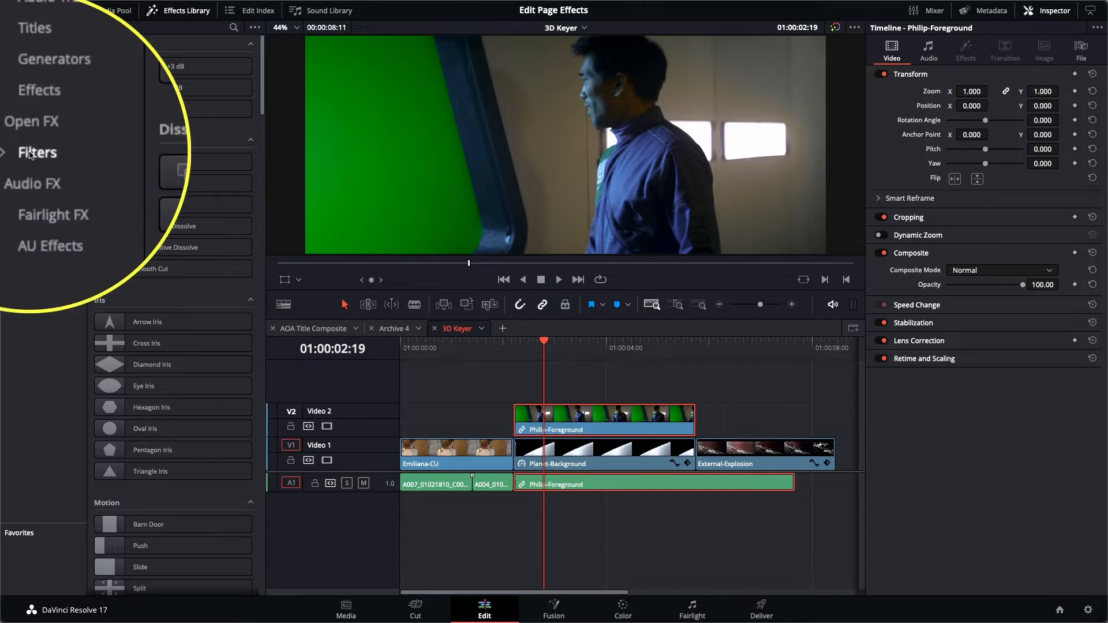
Step: Apply the 3D Keyer from Resolve FX Key to the Philip-Foreground clip on Video 2
{"action": "left_click", "coordinate": [32, 152]}
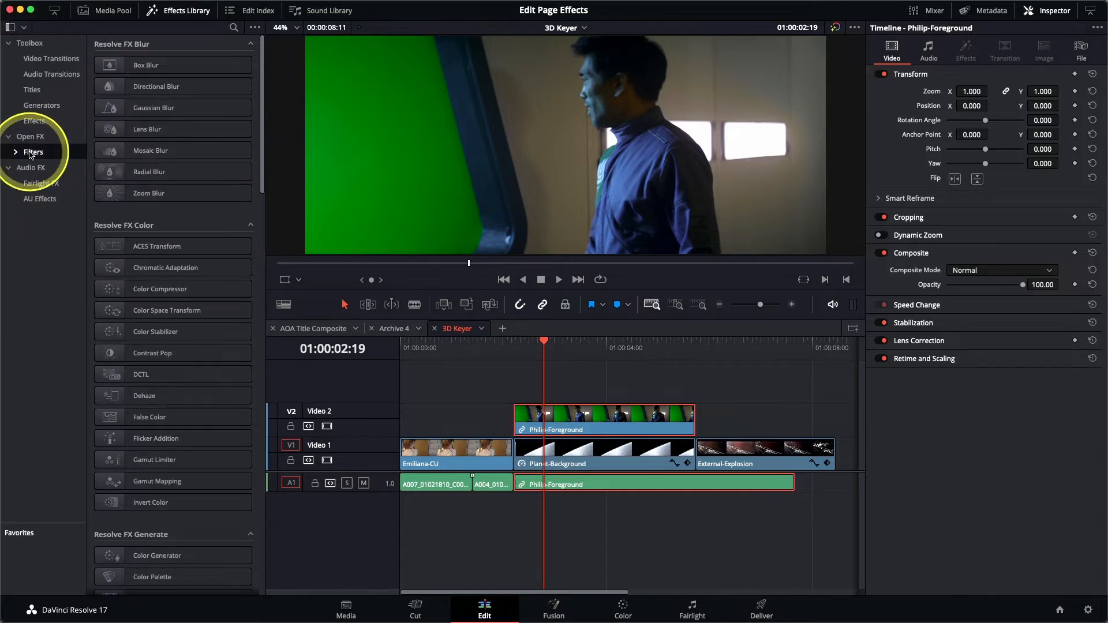
{"action": "left_click_drag", "start_coordinate": [261, 90], "coordinate": [264, 216]}
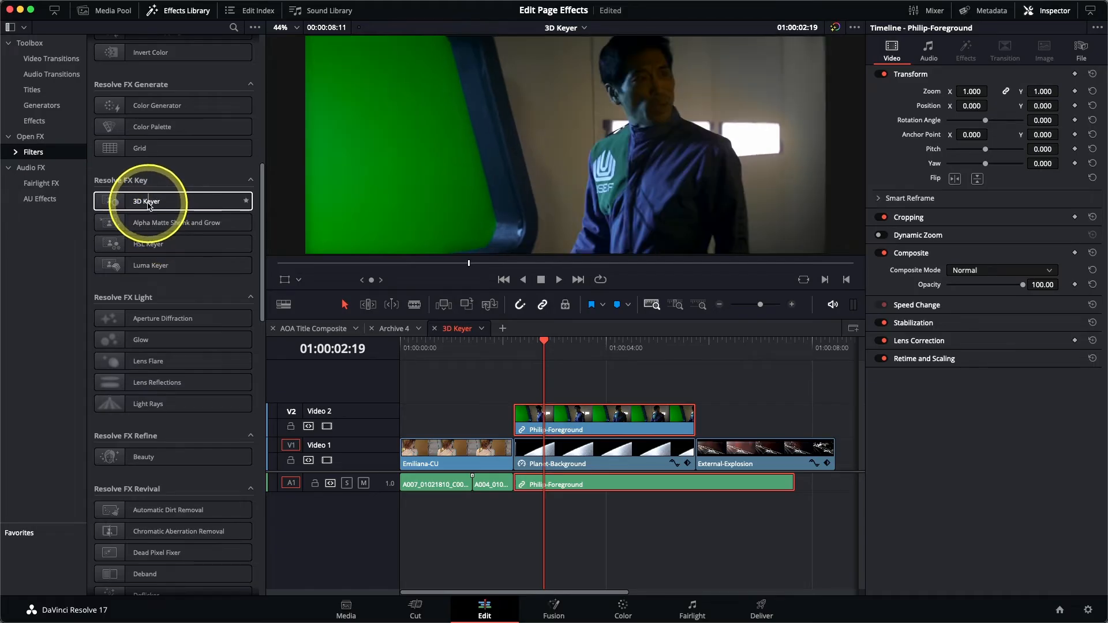
{"action": "double_click", "coordinate": [149, 202]}
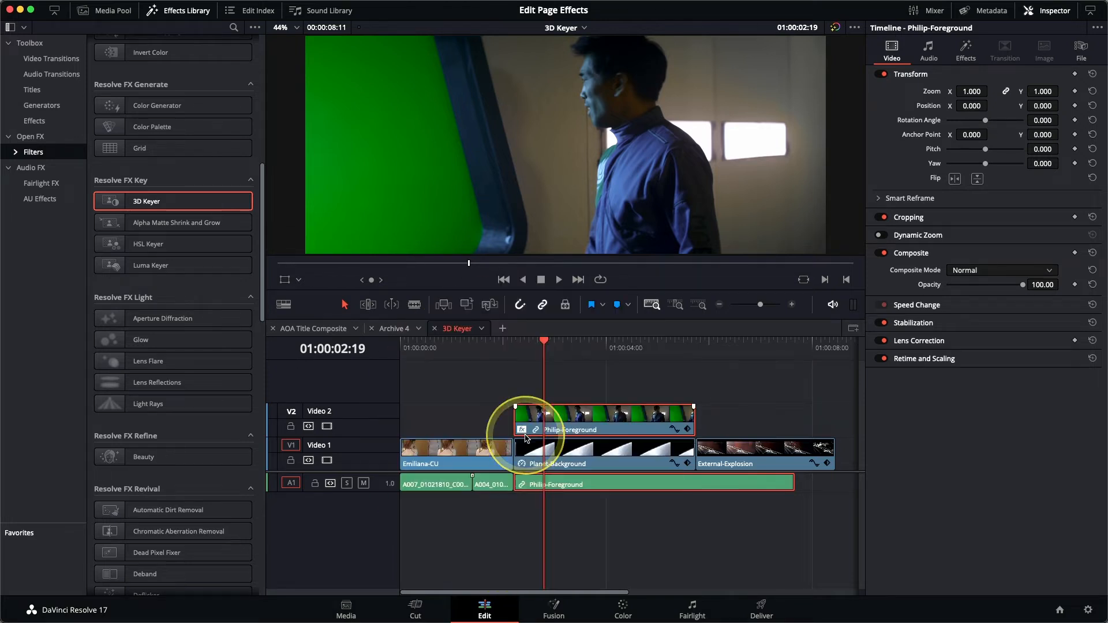
Step: Show the 3D Keyer settings in the Inspector and set the viewer overlay to Open FX Overlay
{"action": "left_click", "coordinate": [970, 57]}
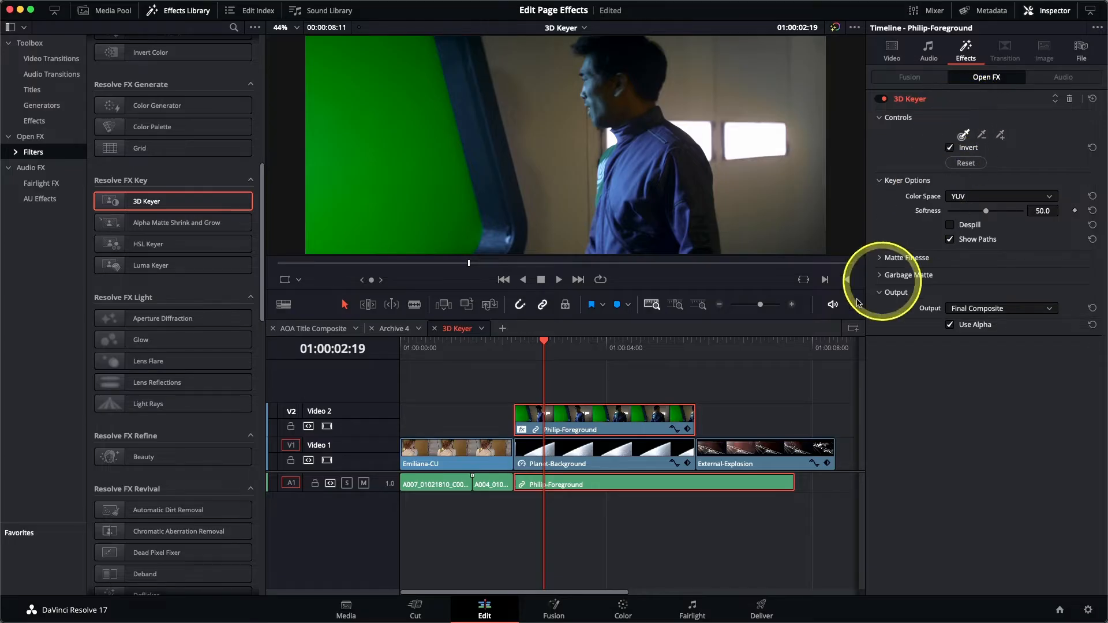
{"action": "left_click", "coordinate": [298, 281]}
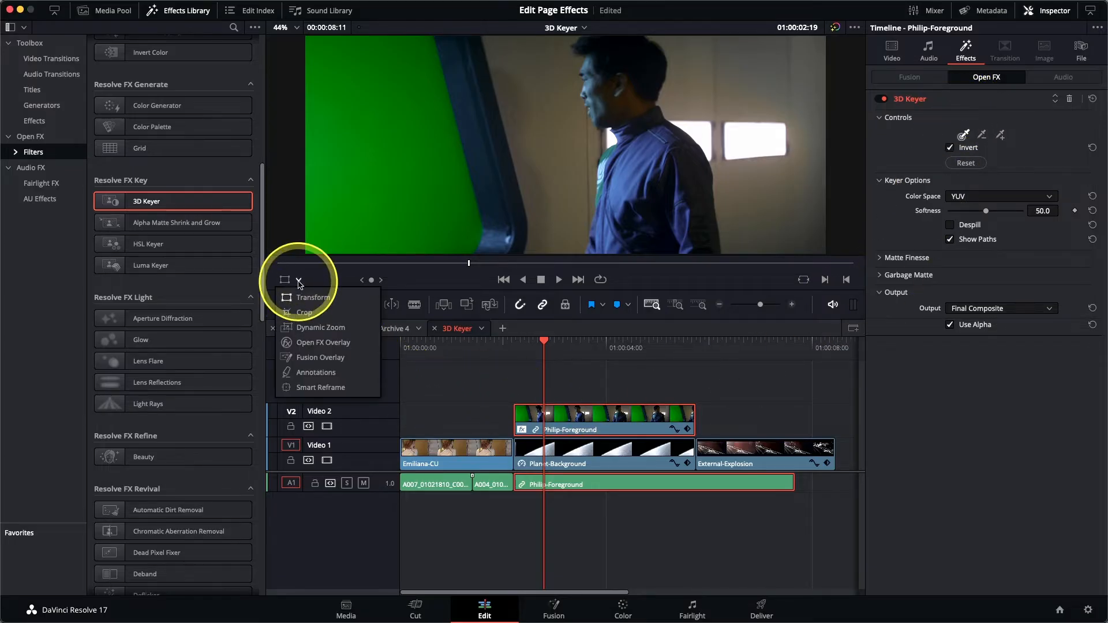
{"action": "left_click", "coordinate": [311, 345]}
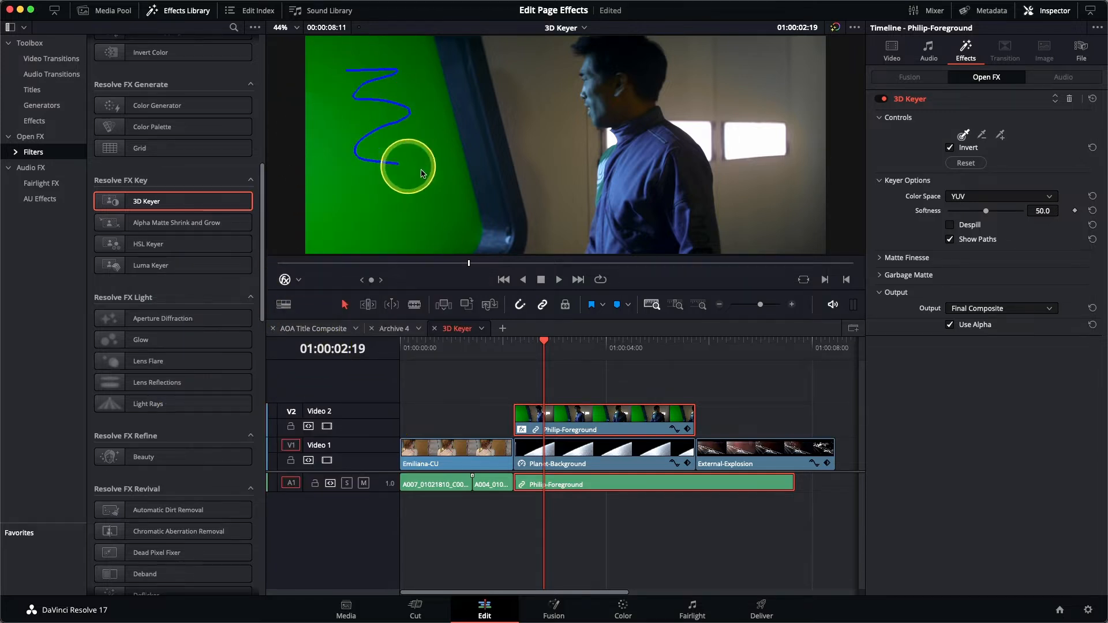
Step: Draw three keyer strokes across the green screen behind Philip to key it out
{"action": "mouse_move", "coordinate": [371, 219]}
{"action": "left_mouse_down"}
{"action": "mouse_move", "coordinate": [438, 231]}
{"action": "mouse_move", "coordinate": [368, 236]}
{"action": "left_mouse_up"}
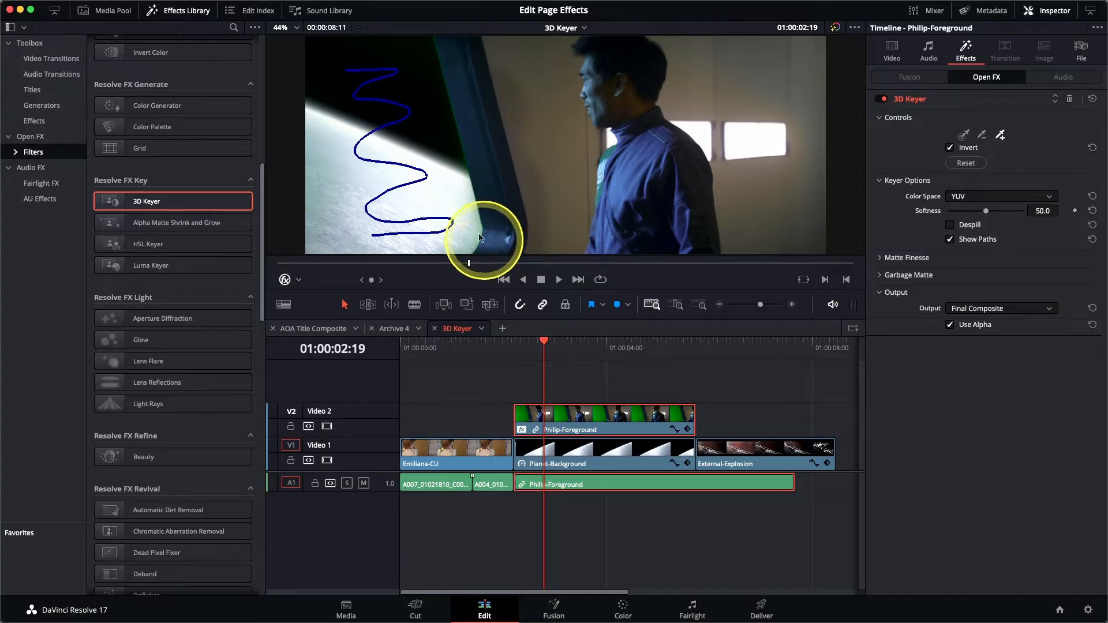
{"action": "left_click_drag", "start_coordinate": [438, 90], "coordinate": [460, 167]}
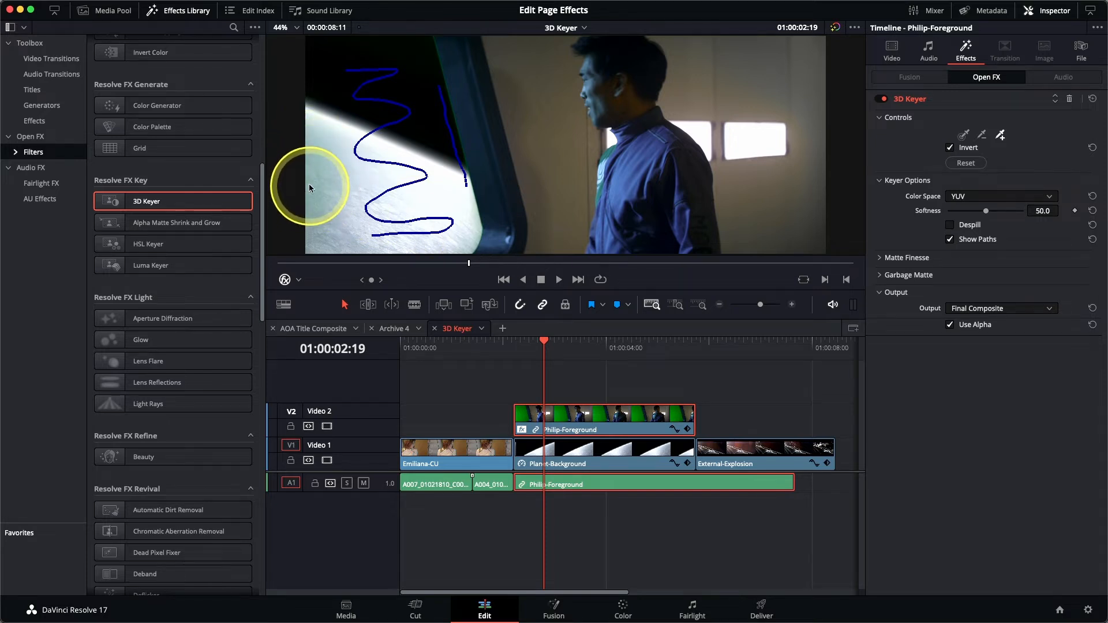
{"action": "left_click_drag", "start_coordinate": [310, 122], "coordinate": [309, 211]}
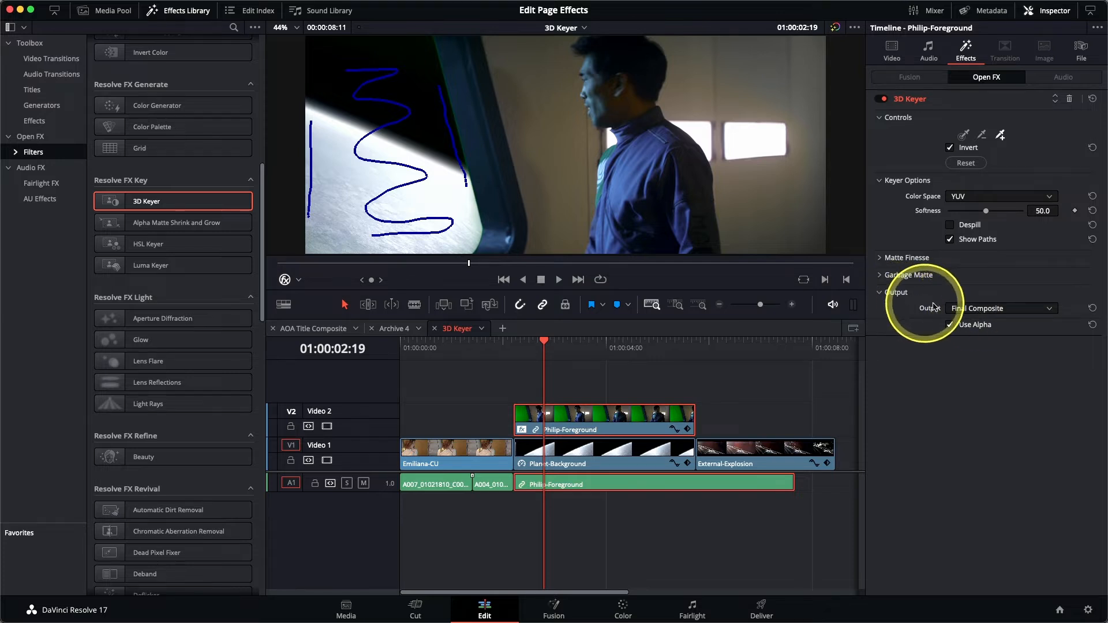
Step: View the key as Alpha Highlight B/W and set Matte Finesse Clean Black 10.1, Clean White 3.9
{"action": "left_click", "coordinate": [974, 311]}
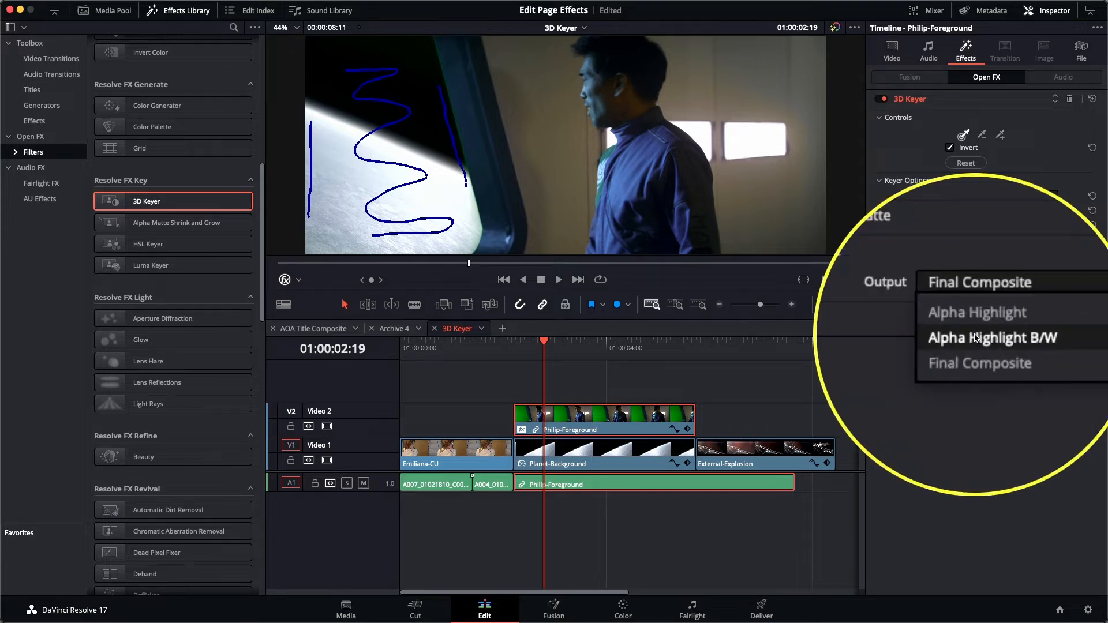
{"action": "left_click", "coordinate": [974, 339]}
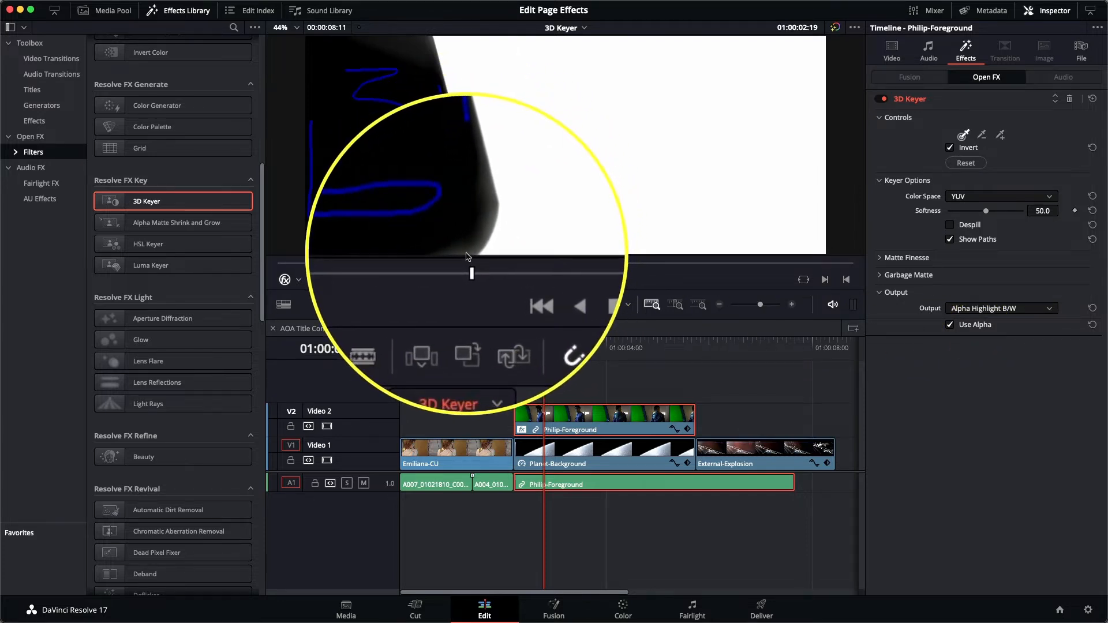
{"action": "left_click", "coordinate": [878, 258]}
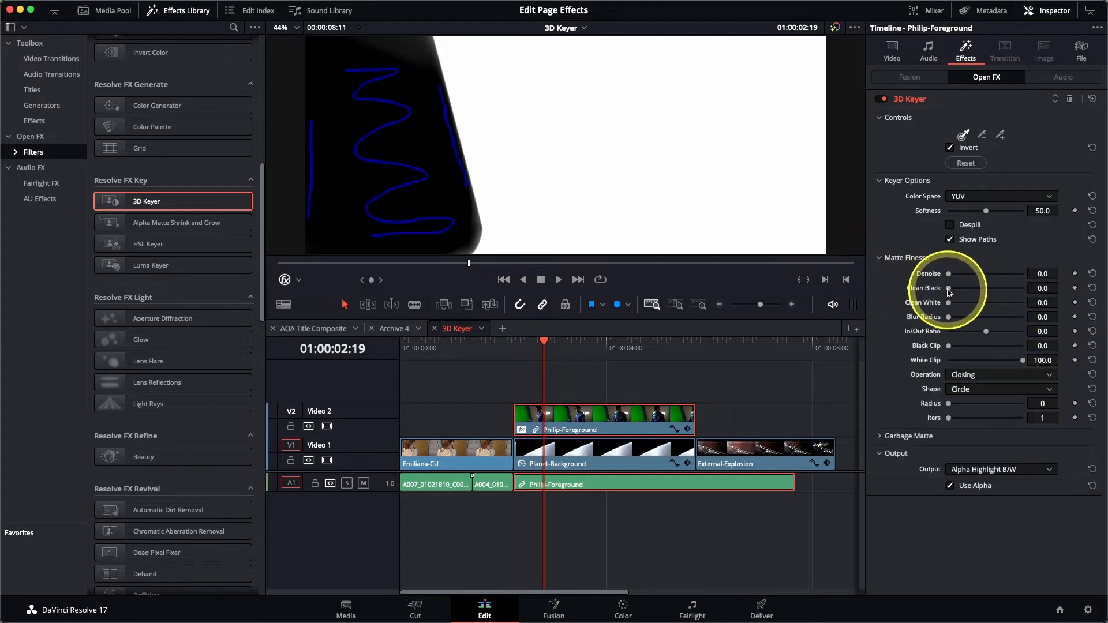
{"action": "left_click_drag", "start_coordinate": [949, 291], "coordinate": [953, 293]}
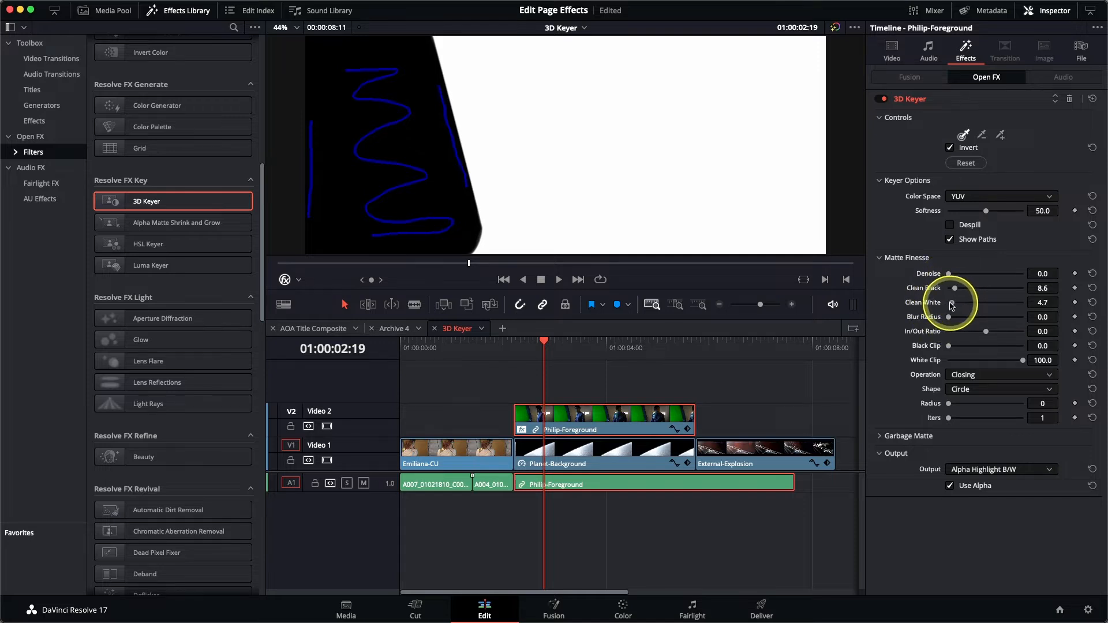
{"action": "left_click_drag", "start_coordinate": [951, 304], "coordinate": [955, 289]}
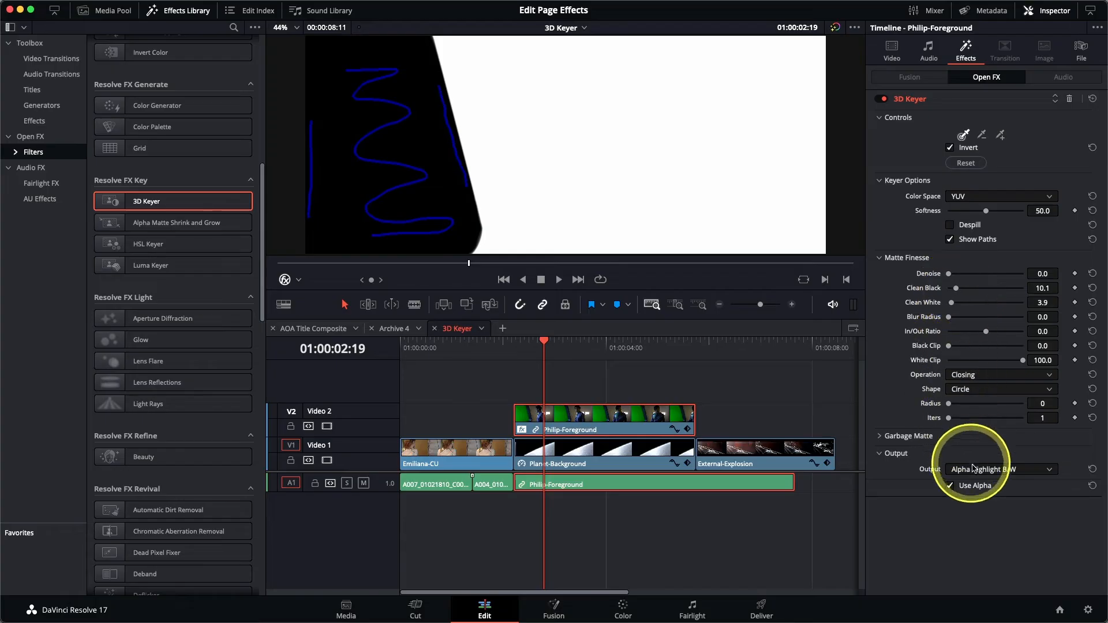
{"action": "left_click", "coordinate": [976, 472]}
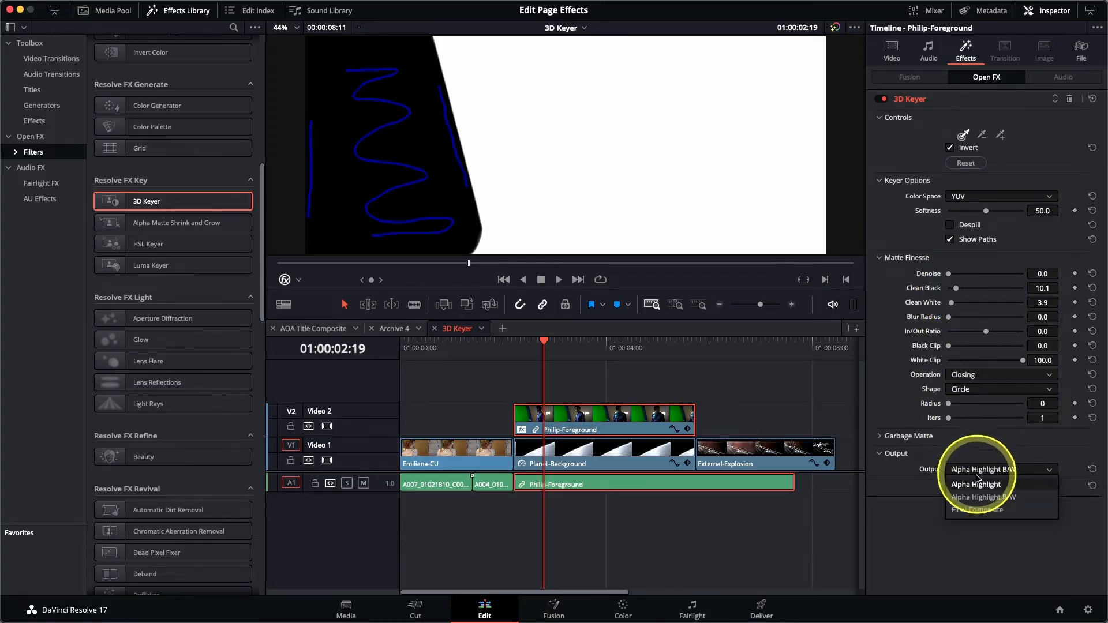
Step: Return the keyer output to Final Composite, hide the Open FX overlay, and enable Despill
{"action": "left_click", "coordinate": [977, 509]}
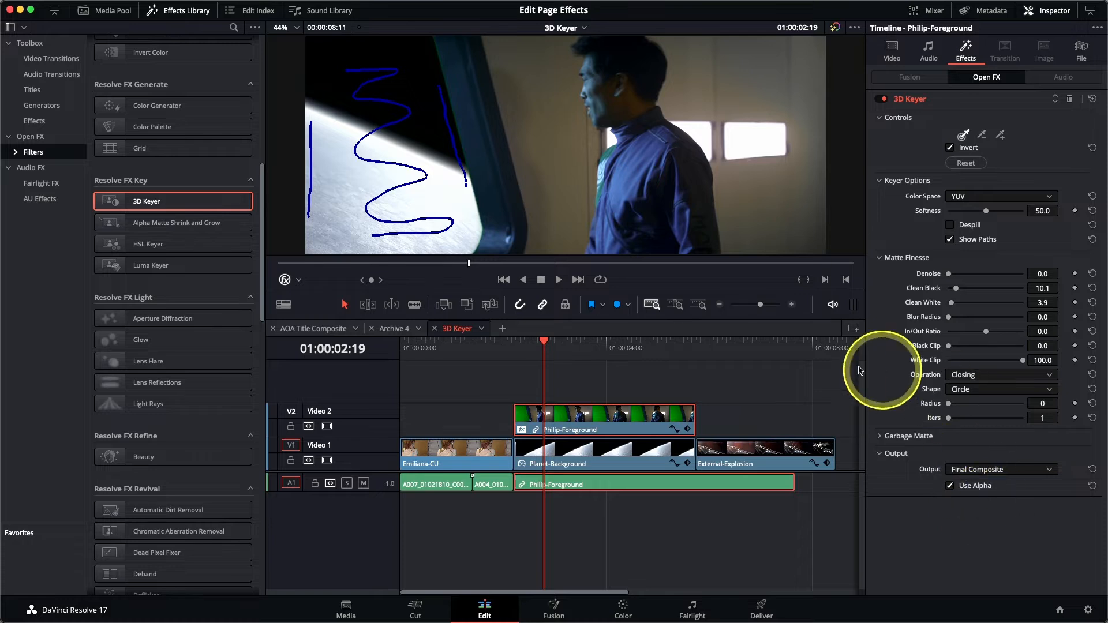
{"action": "left_click", "coordinate": [285, 285]}
{"action": "left_click_drag", "start_coordinate": [522, 347], "coordinate": [604, 366]}
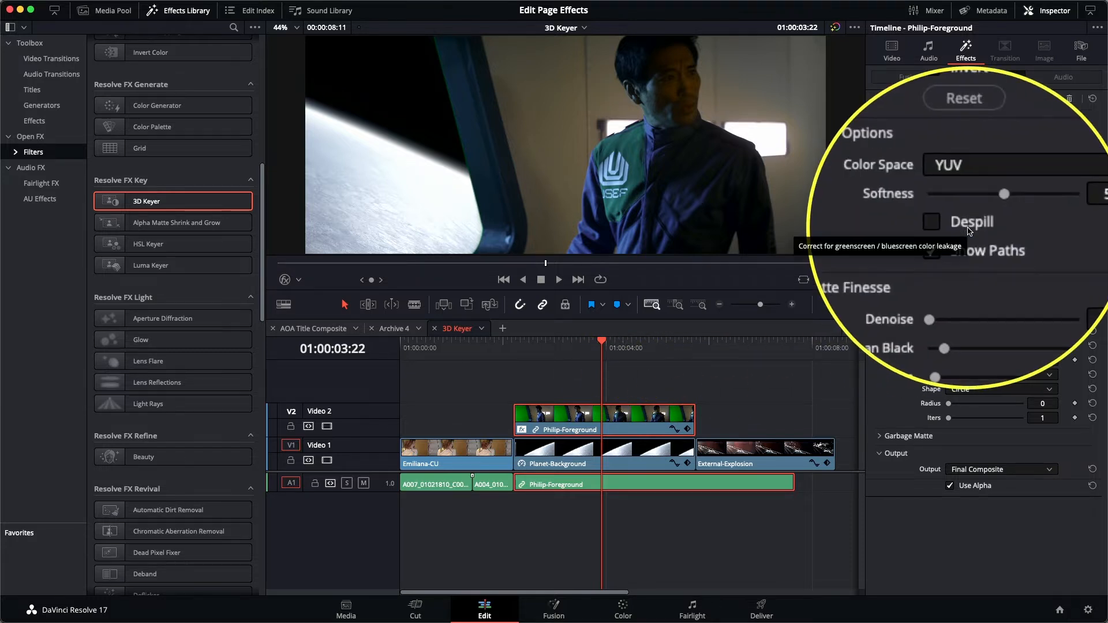
{"action": "left_click", "coordinate": [969, 230]}
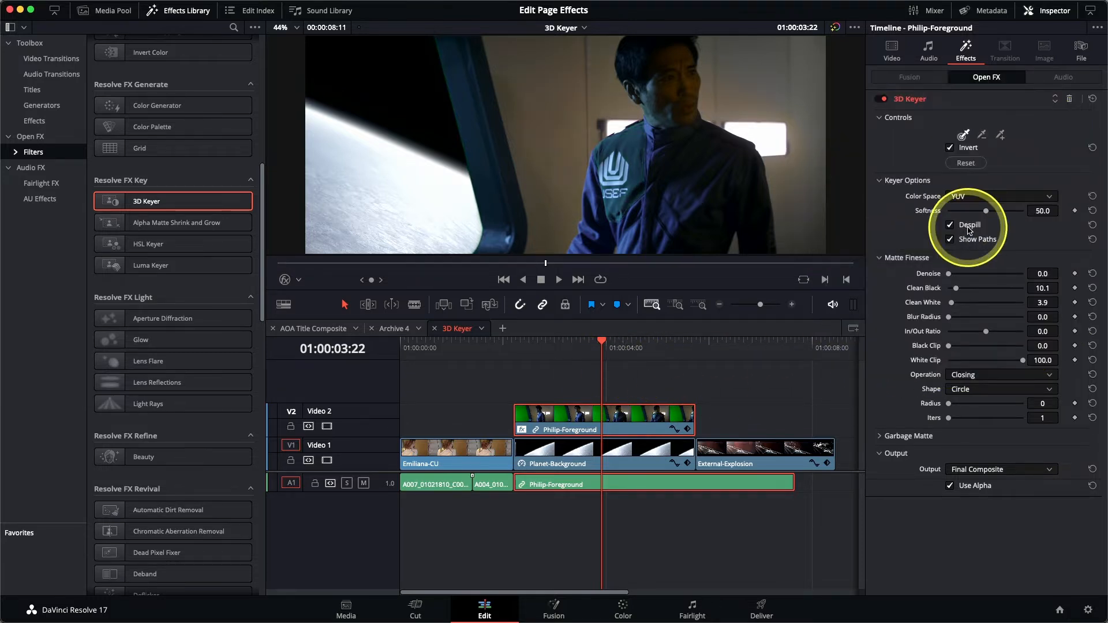
{"action": "left_click_drag", "start_coordinate": [593, 349], "coordinate": [676, 360]}
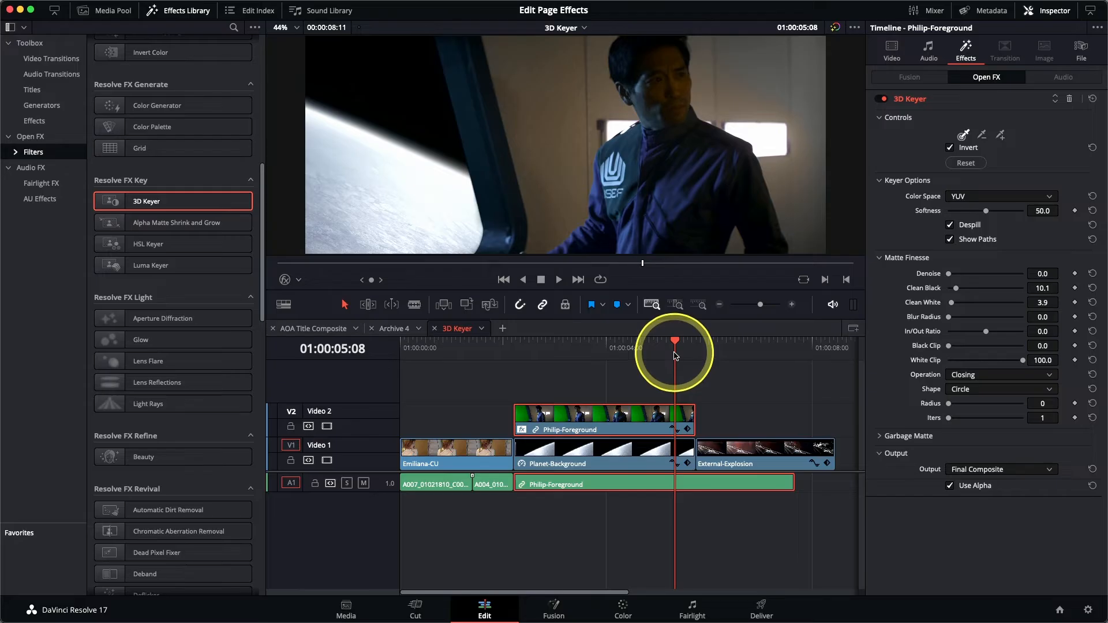
Step: Switch to the Transform timeline and select the CC-Logo.png clip on Video 2
{"action": "left_click", "coordinate": [565, 28]}
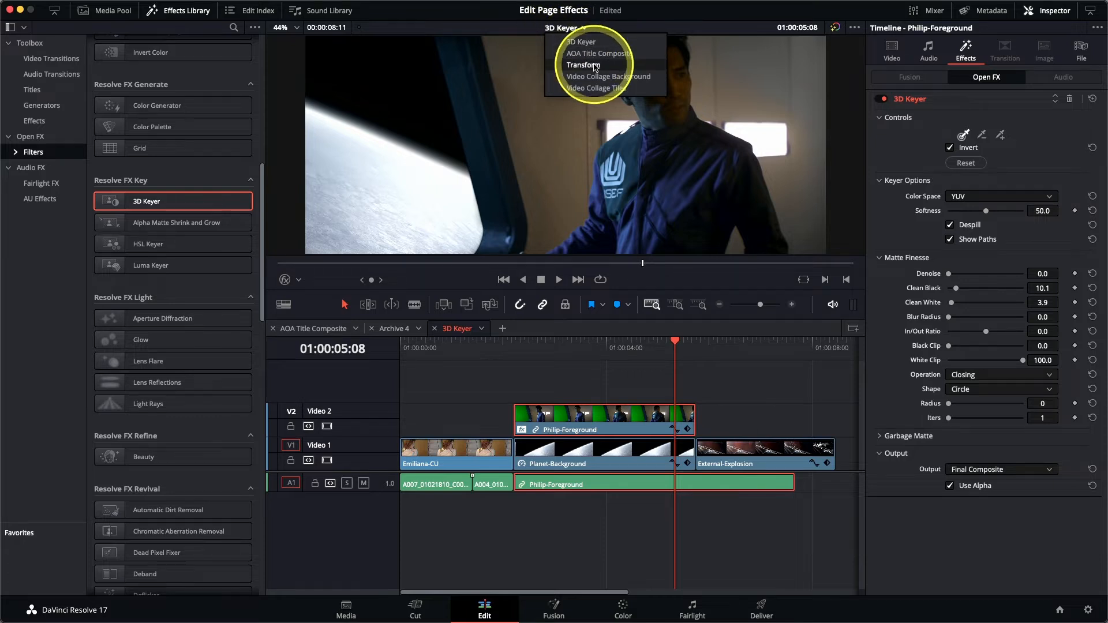
{"action": "left_click", "coordinate": [594, 66]}
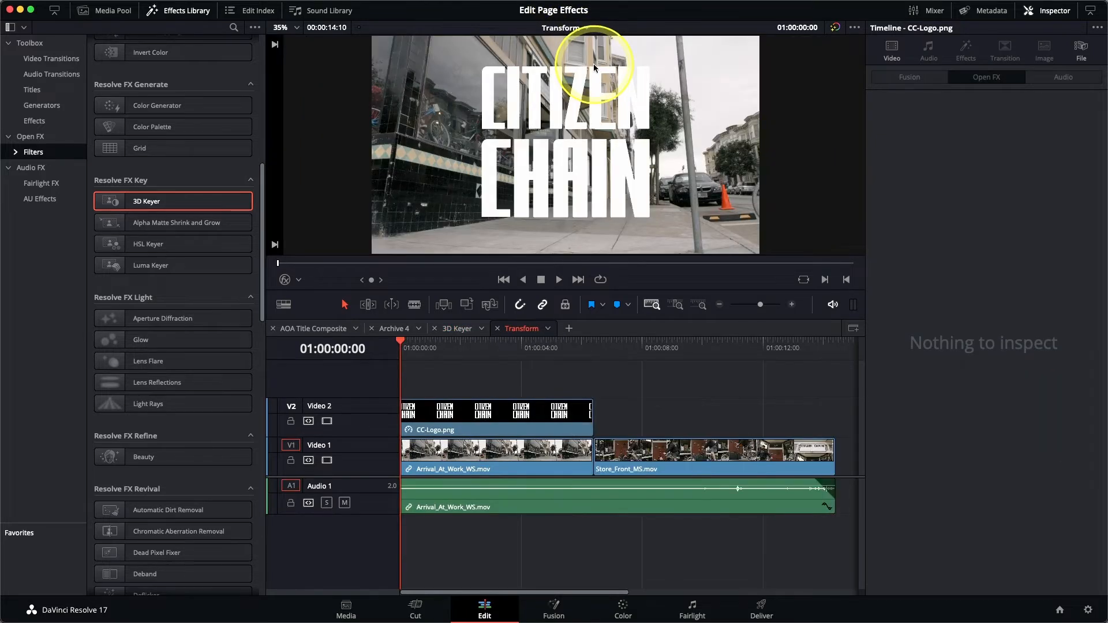
{"action": "left_click", "coordinate": [416, 353]}
{"action": "mouse_move", "coordinate": [418, 356]}
{"action": "left_mouse_down"}
{"action": "mouse_move", "coordinate": [657, 367]}
{"action": "mouse_move", "coordinate": [527, 349]}
{"action": "mouse_move", "coordinate": [406, 354]}
{"action": "left_mouse_up"}
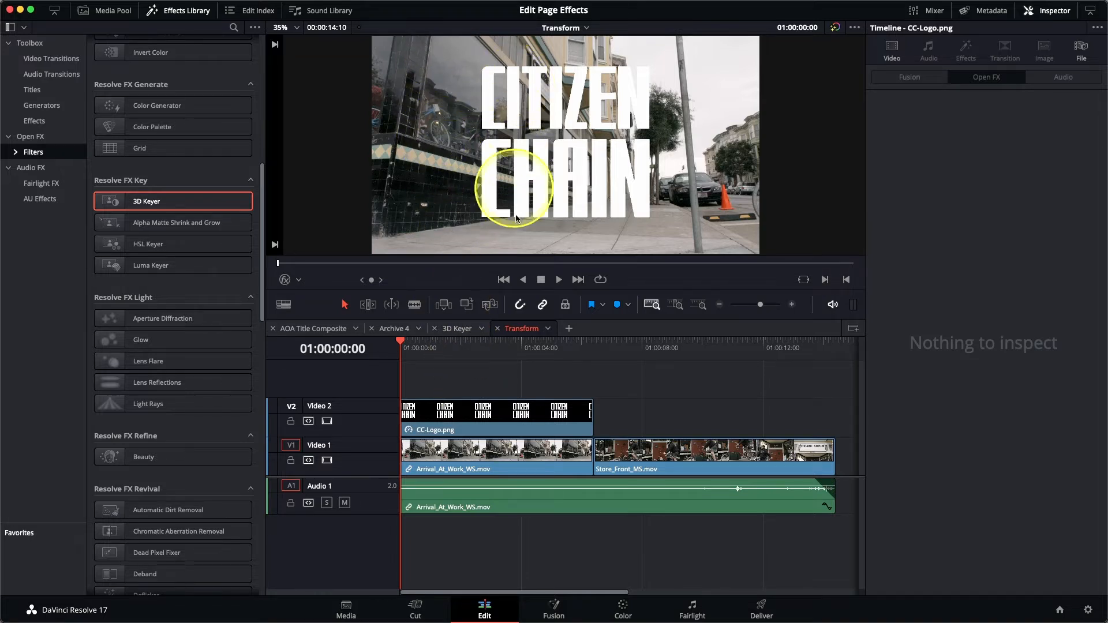
{"action": "left_click", "coordinate": [480, 424]}
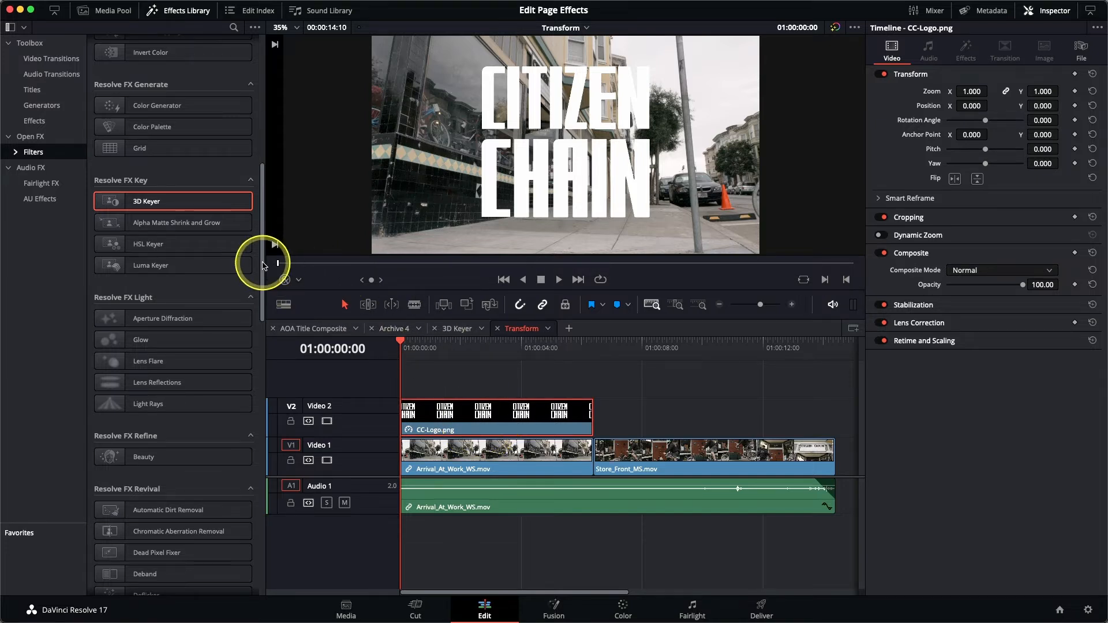
{"action": "left_click_drag", "start_coordinate": [262, 265], "coordinate": [286, 533]}
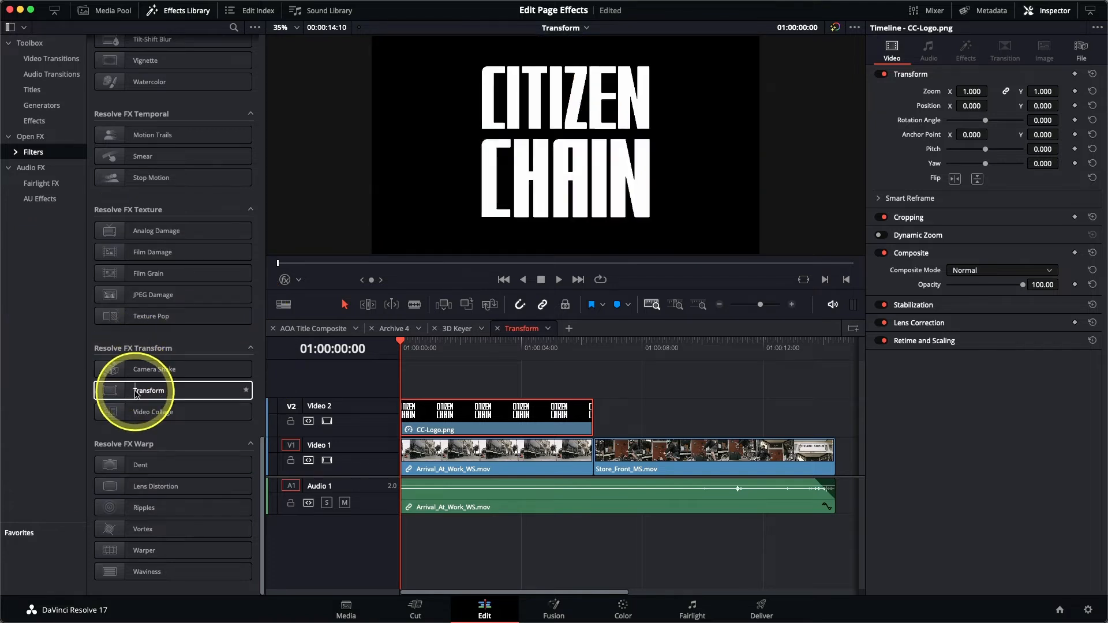
Step: Apply the Transform effect to CC-Logo.png and set its mode to Interactive - Canvas
{"action": "left_click_drag", "start_coordinate": [134, 393], "coordinate": [618, 404]}
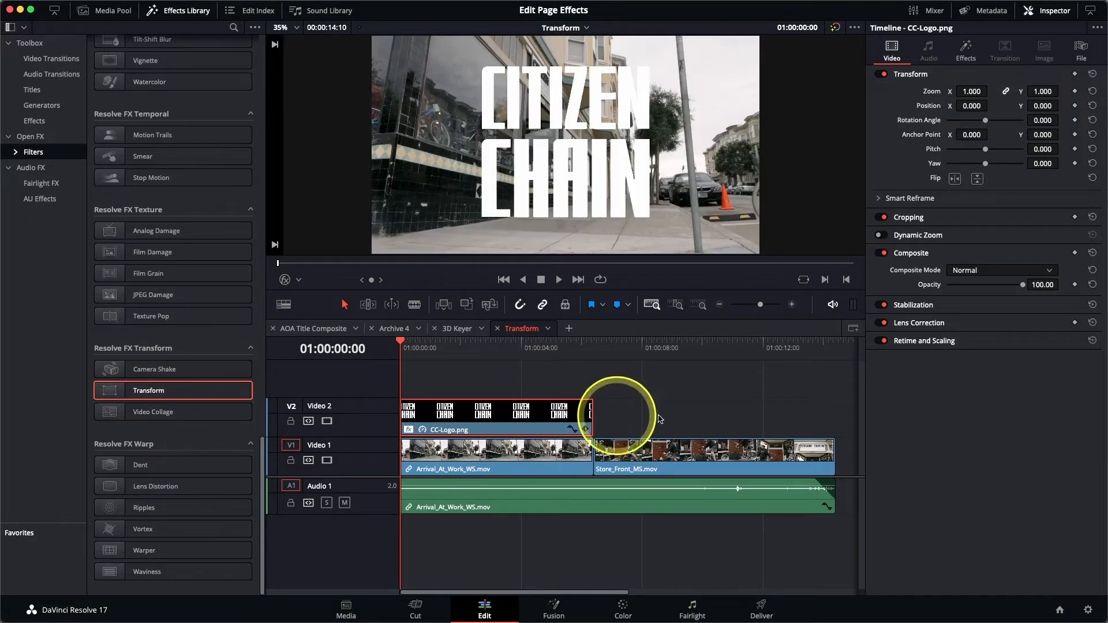
{"action": "left_click", "coordinate": [965, 58]}
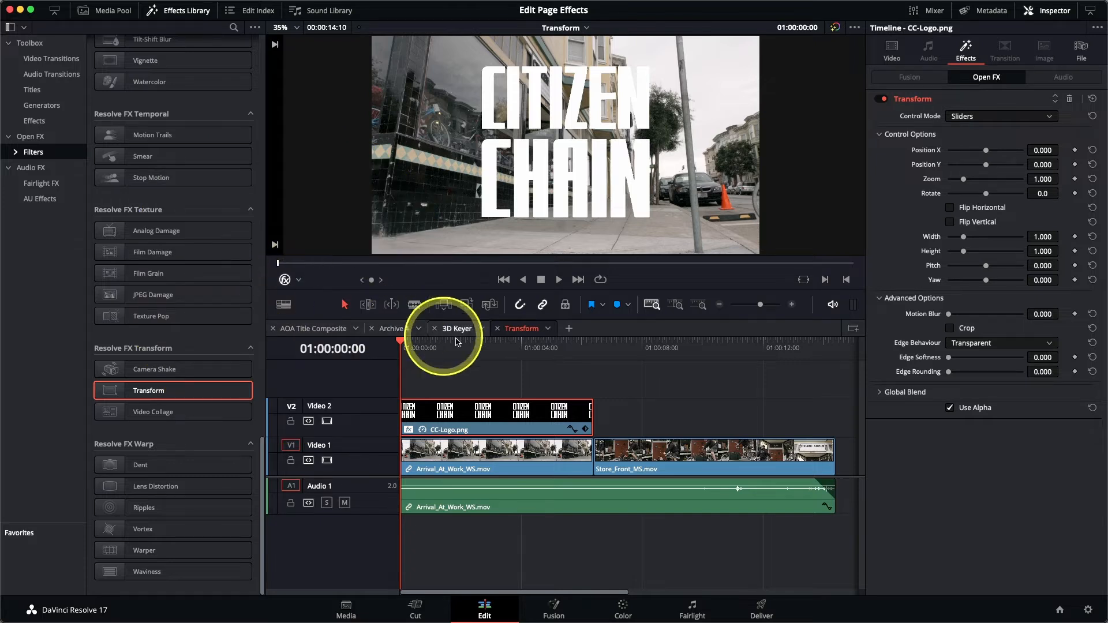
{"action": "left_click", "coordinate": [981, 117]}
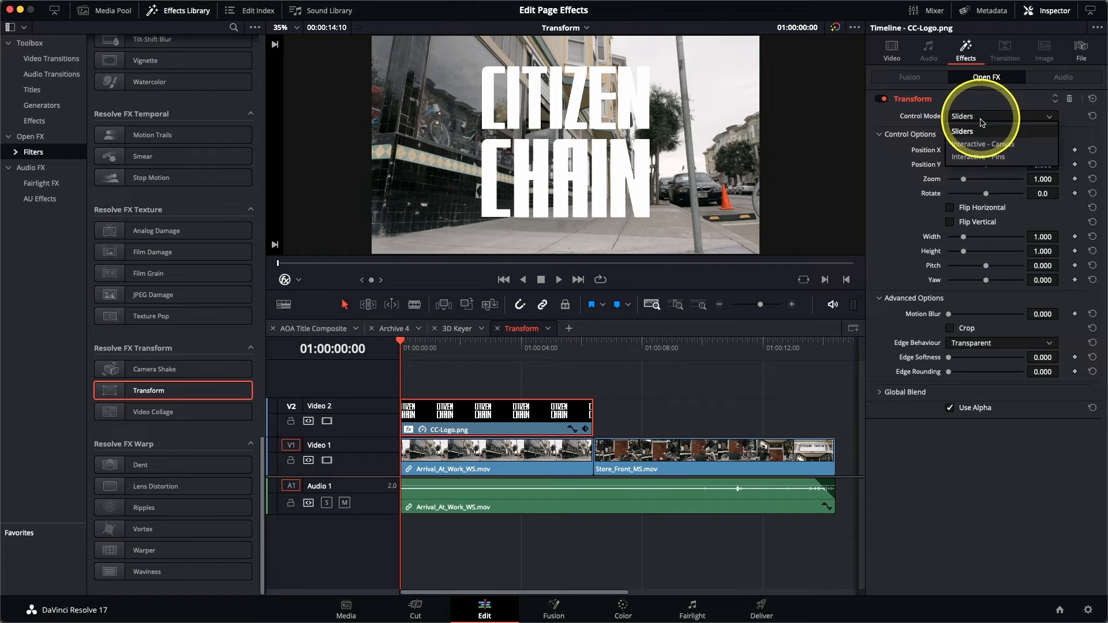
{"action": "left_click", "coordinate": [983, 149]}
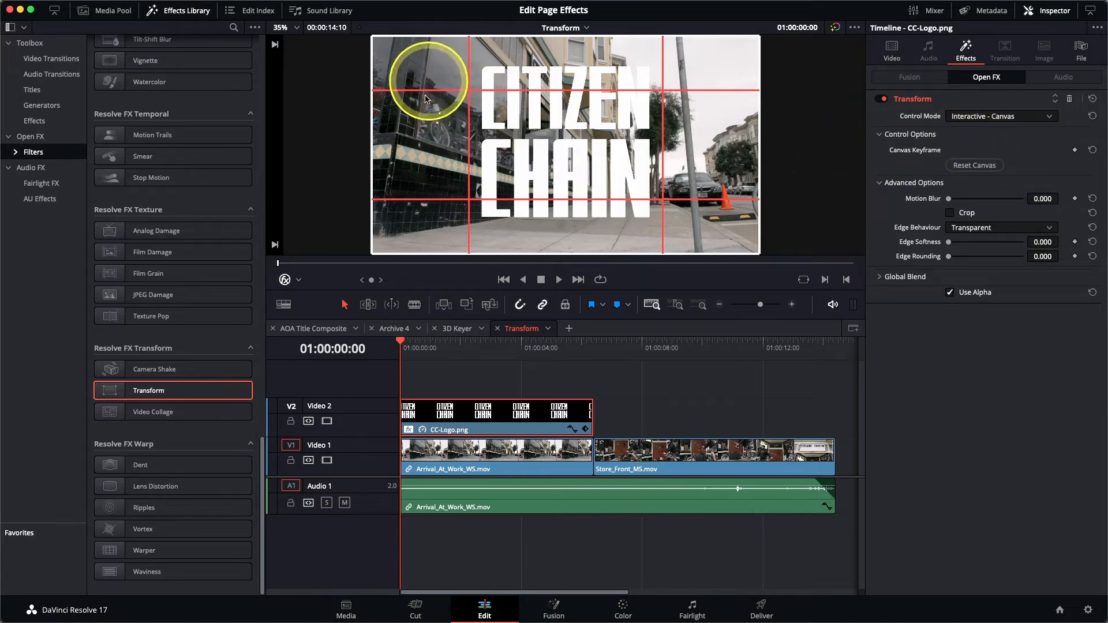
Step: Drag the logo's corners onto the storefront window, refining while zoomed in, then fit the view
{"action": "left_click_drag", "start_coordinate": [418, 241], "coordinate": [466, 126]}
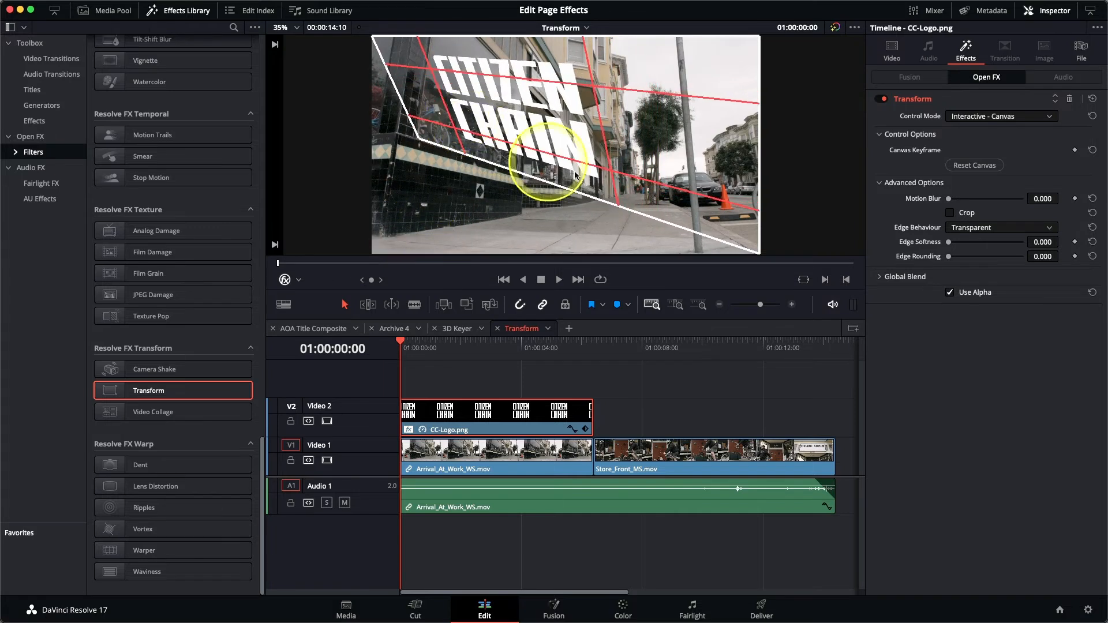
{"action": "left_click_drag", "start_coordinate": [737, 221], "coordinate": [499, 146]}
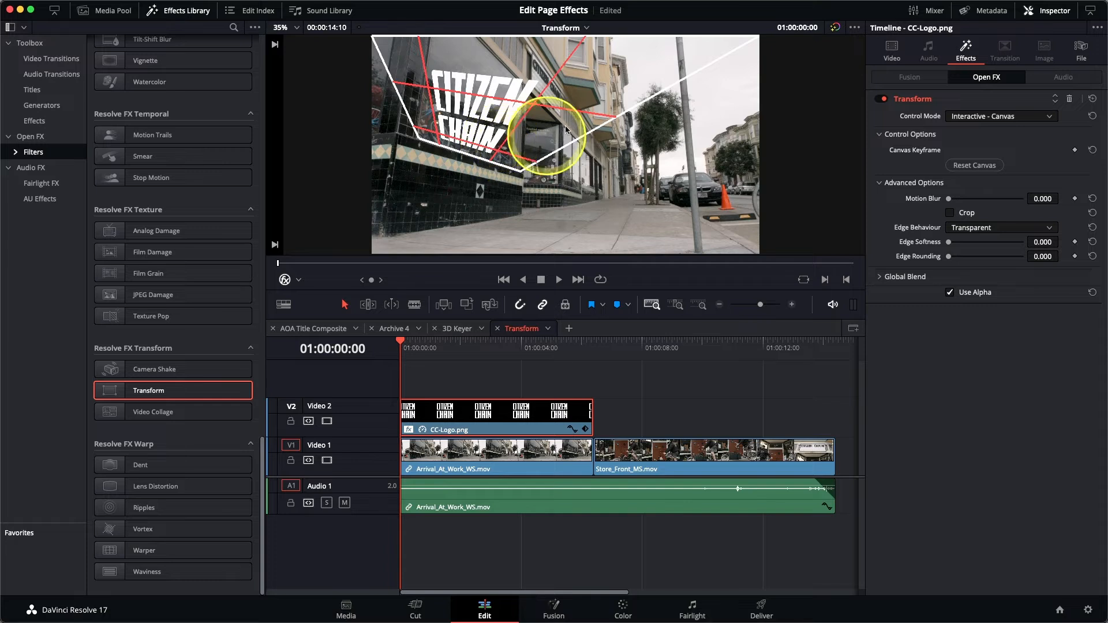
{"action": "left_click_drag", "start_coordinate": [754, 37], "coordinate": [552, 102]}
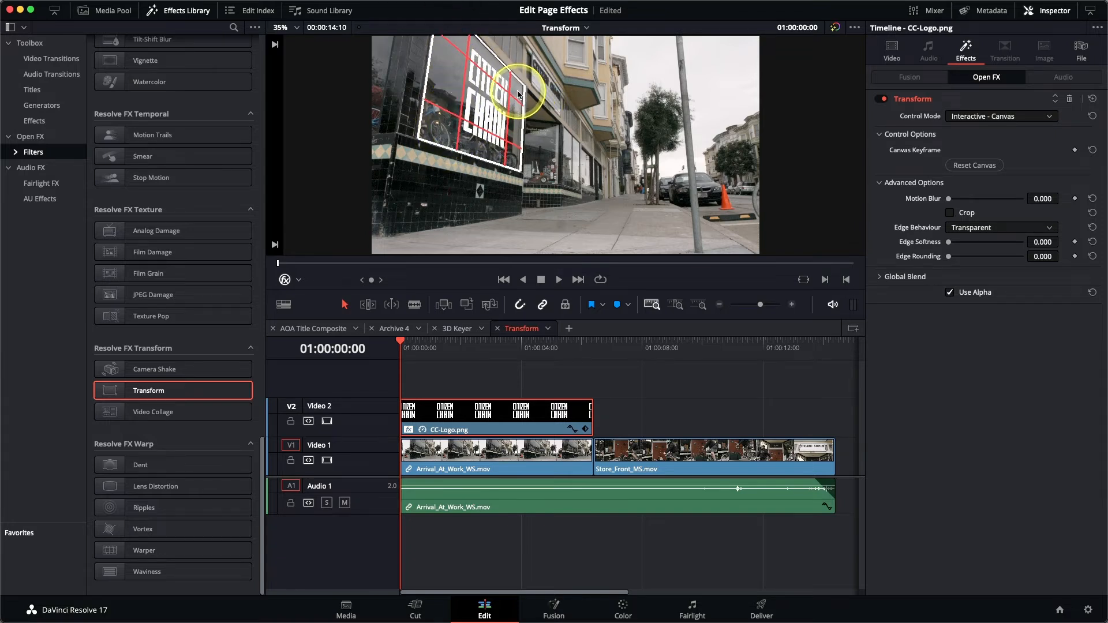
{"action": "scroll", "coordinate": [519, 94], "scroll_direction": "up", "scroll_amount": 5}
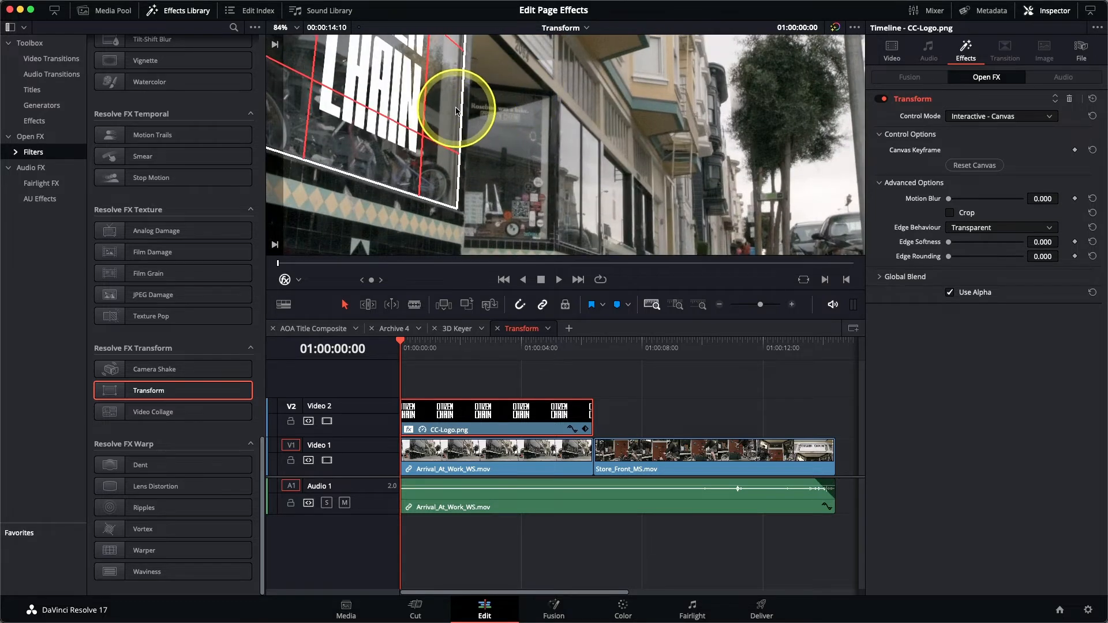
{"action": "scroll", "coordinate": [456, 112], "scroll_direction": "up", "scroll_amount": 3}
{"action": "scroll", "coordinate": [455, 111], "scroll_direction": "left", "scroll_amount": 3}
{"action": "scroll", "coordinate": [457, 110], "scroll_direction": "right", "scroll_amount": 2}
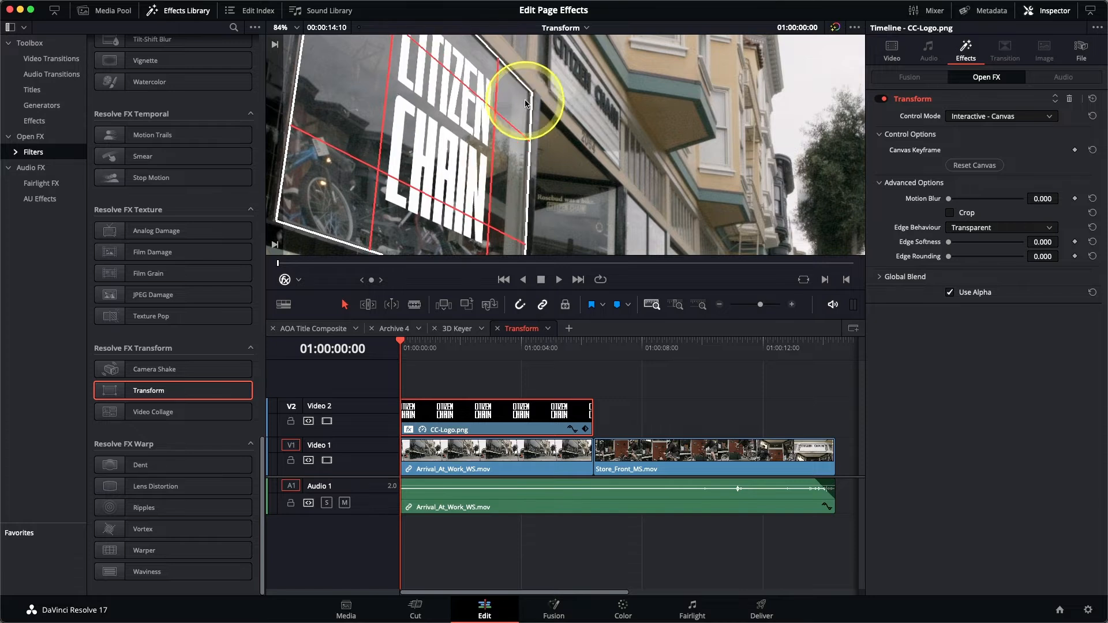
{"action": "scroll", "coordinate": [587, 186], "scroll_direction": "down", "scroll_amount": 4}
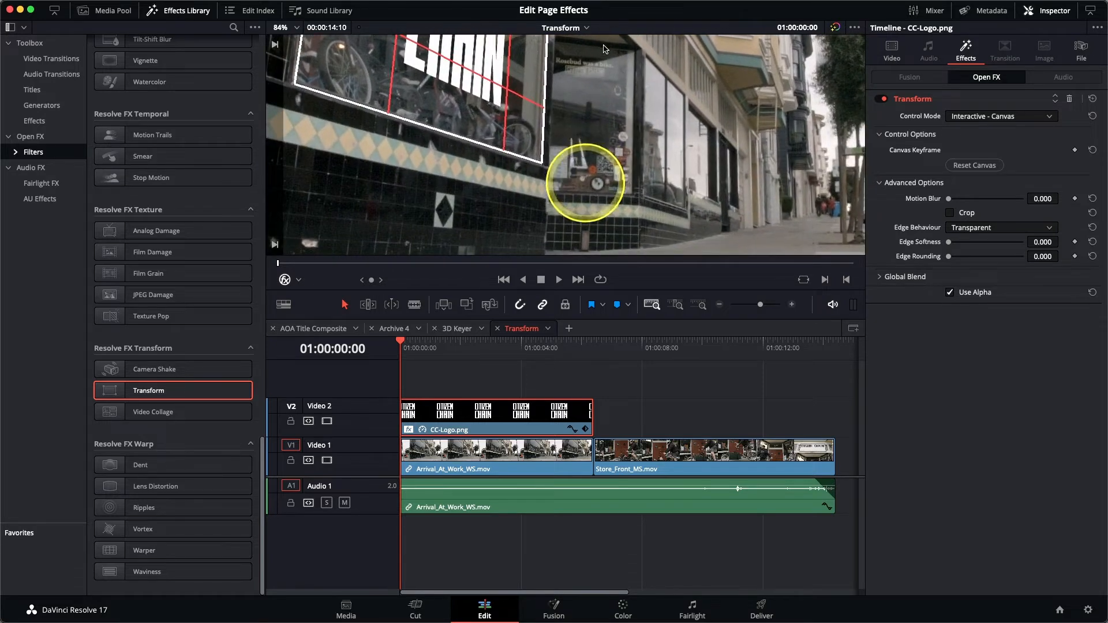
{"action": "left_click_drag", "start_coordinate": [539, 157], "coordinate": [537, 154]}
{"action": "key", "text": "shift+z"}
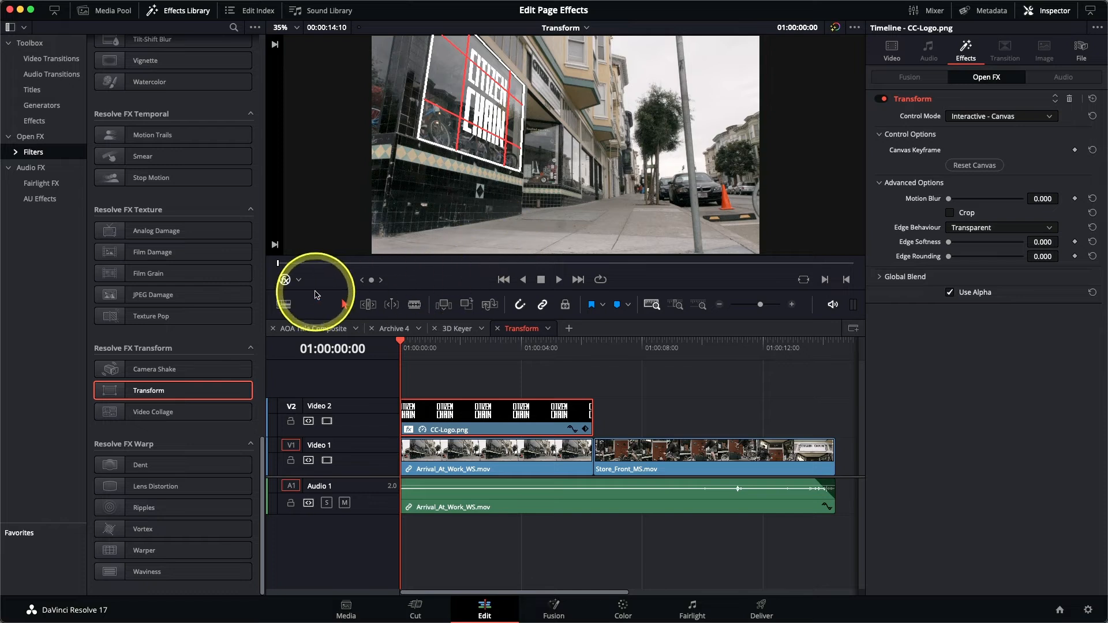
Step: Hide the transform guides and set CC-Logo.png to Overlay composite mode at 80.92 opacity
{"action": "left_click", "coordinate": [286, 282]}
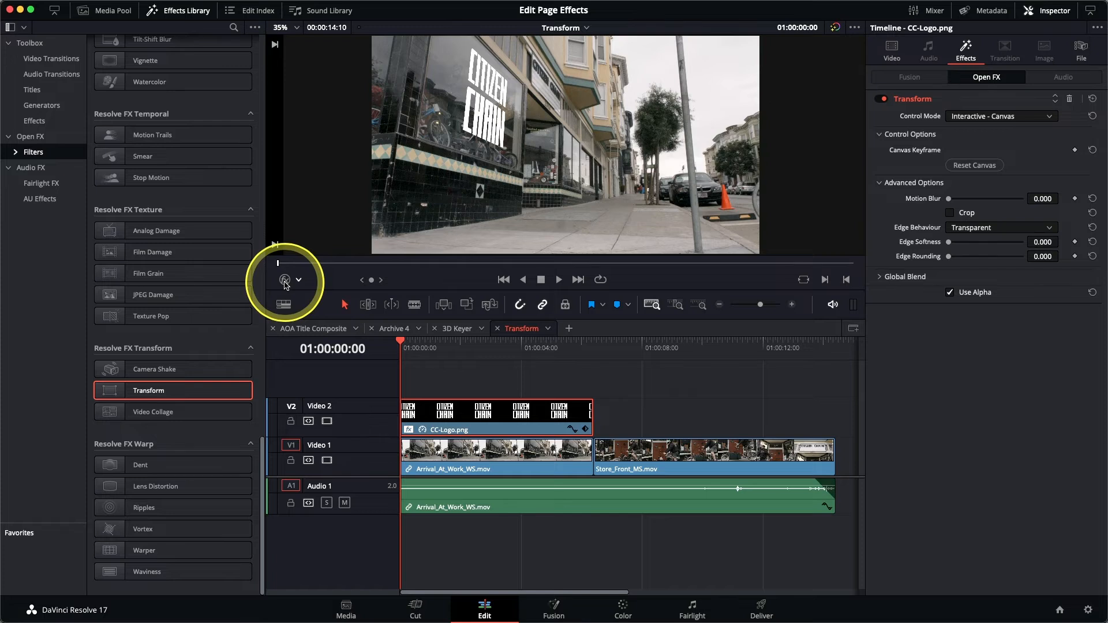
{"action": "left_click", "coordinate": [892, 49]}
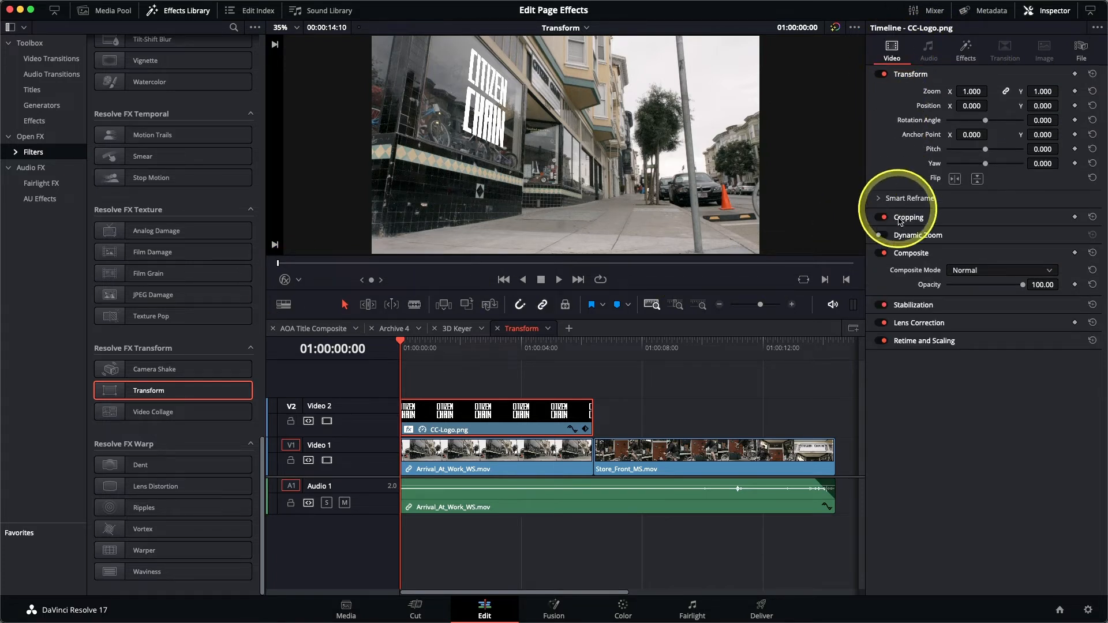
{"action": "left_click", "coordinate": [972, 272]}
{"action": "scroll", "coordinate": [980, 328], "scroll_direction": "down", "scroll_amount": 5}
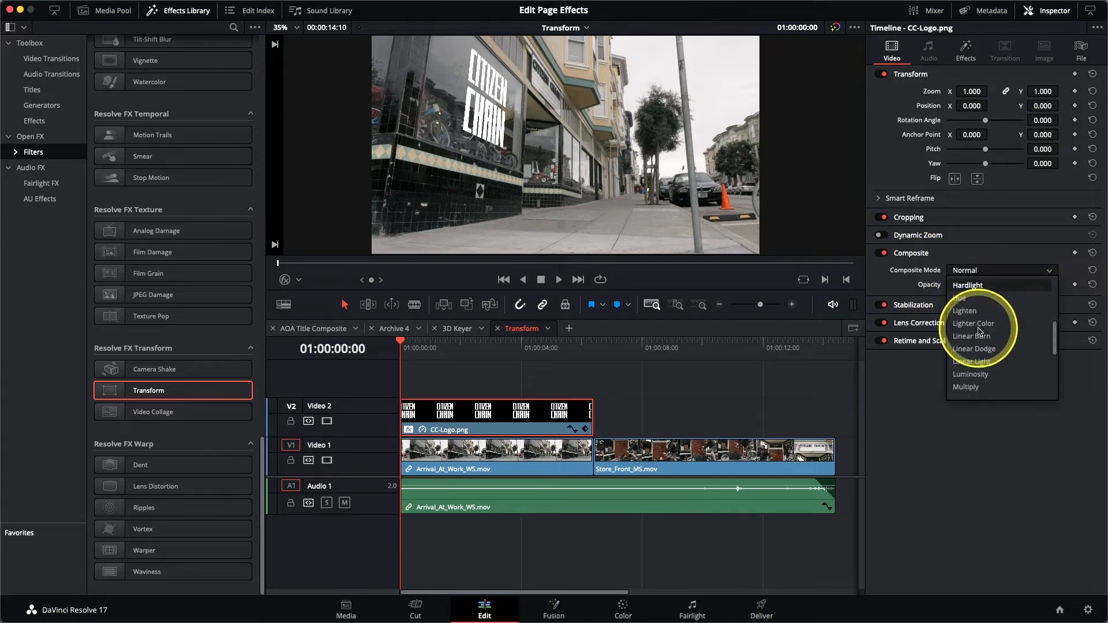
{"action": "scroll", "coordinate": [979, 328], "scroll_direction": "down", "scroll_amount": 3}
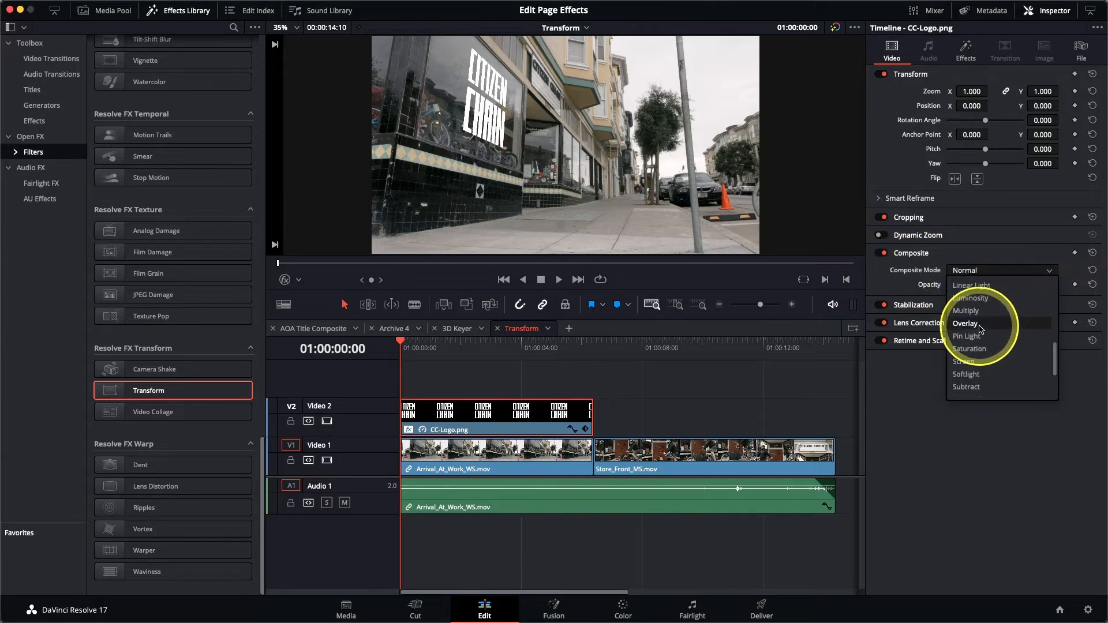
{"action": "left_click", "coordinate": [979, 329]}
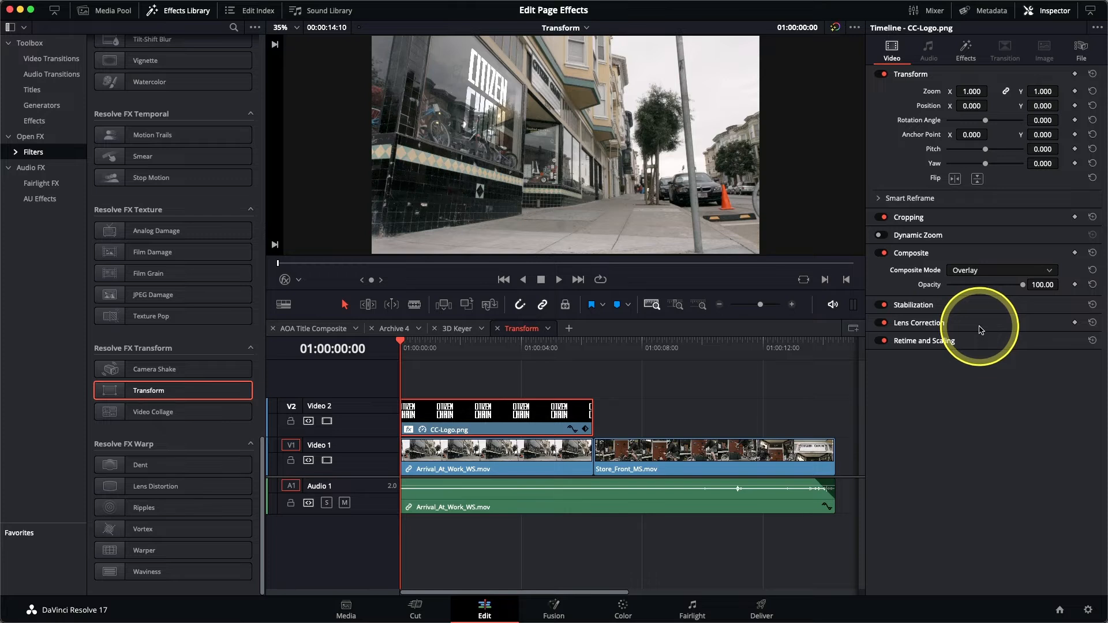
{"action": "left_click_drag", "start_coordinate": [1044, 286], "coordinate": [998, 289]}
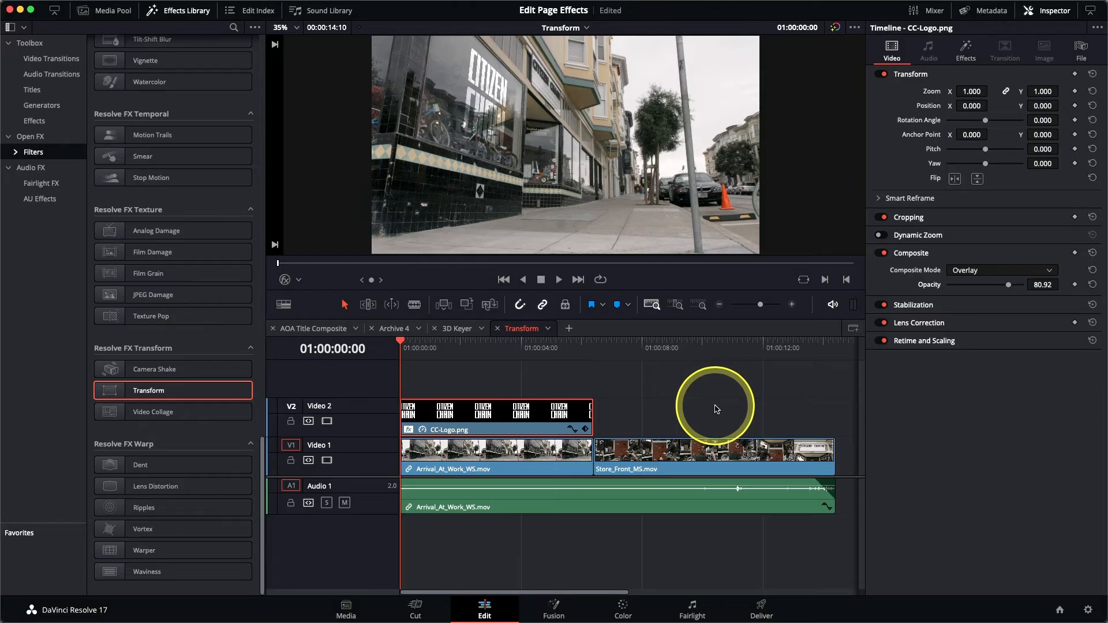
{"action": "key", "text": "space"}
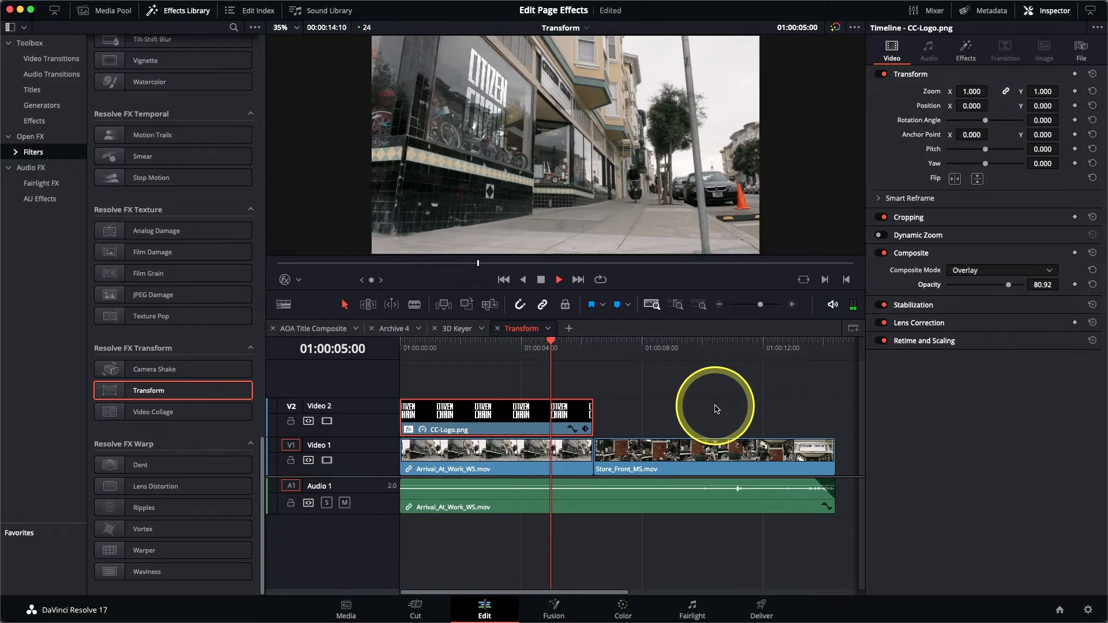
{"action": "key", "text": "space"}
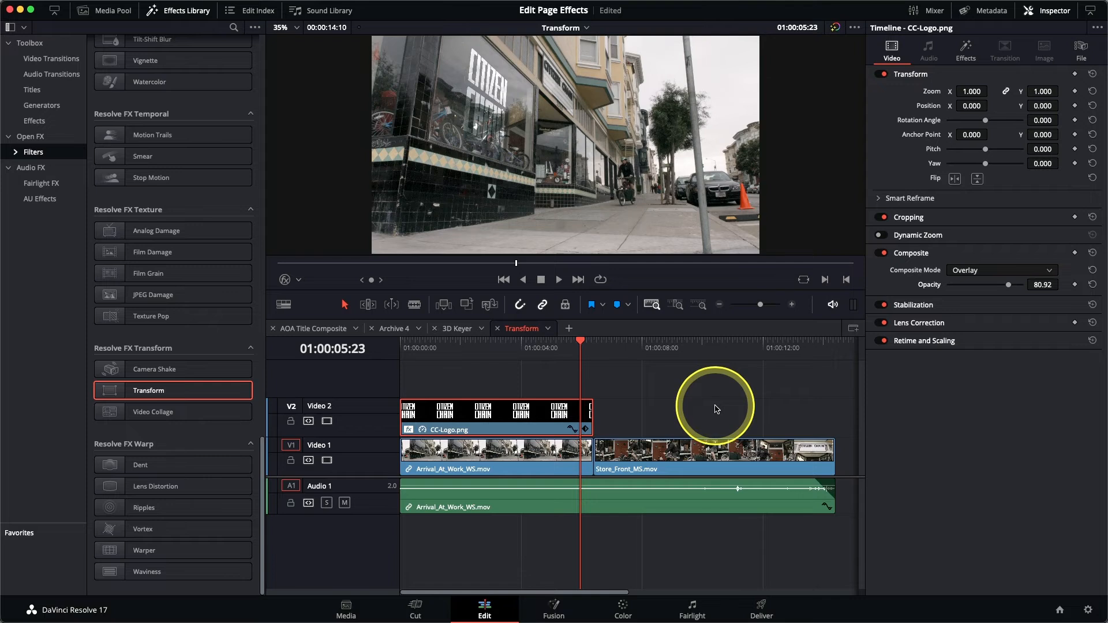
{"action": "left_click_drag", "start_coordinate": [578, 347], "coordinate": [402, 365]}
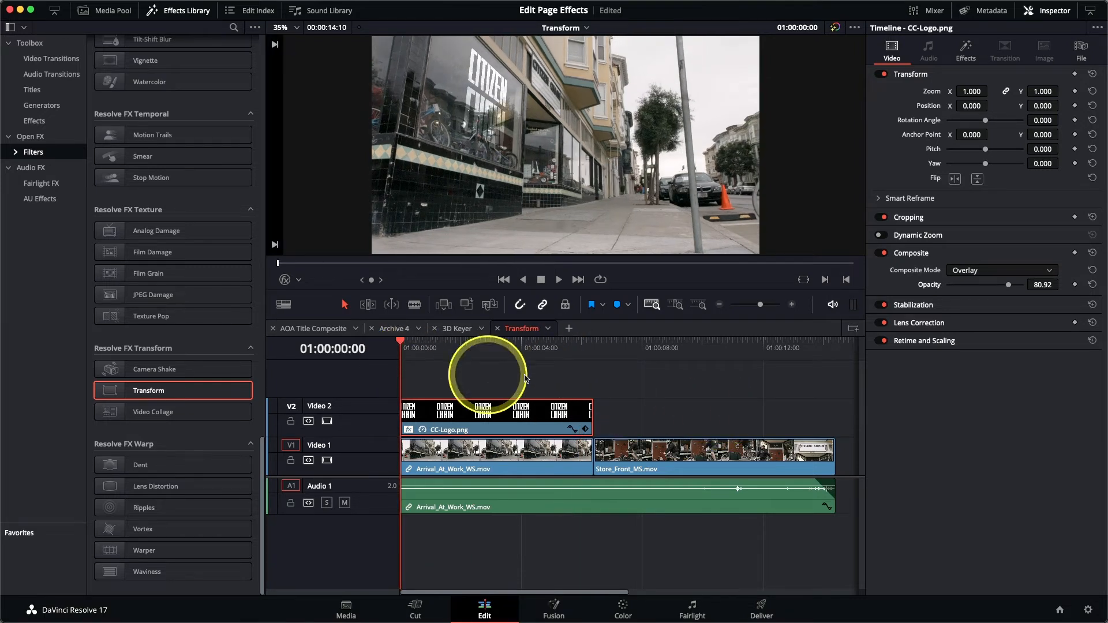
Step: Reopen the Transform effect settings and jump the playhead to the edit after the logo clip
{"action": "left_click", "coordinate": [966, 53]}
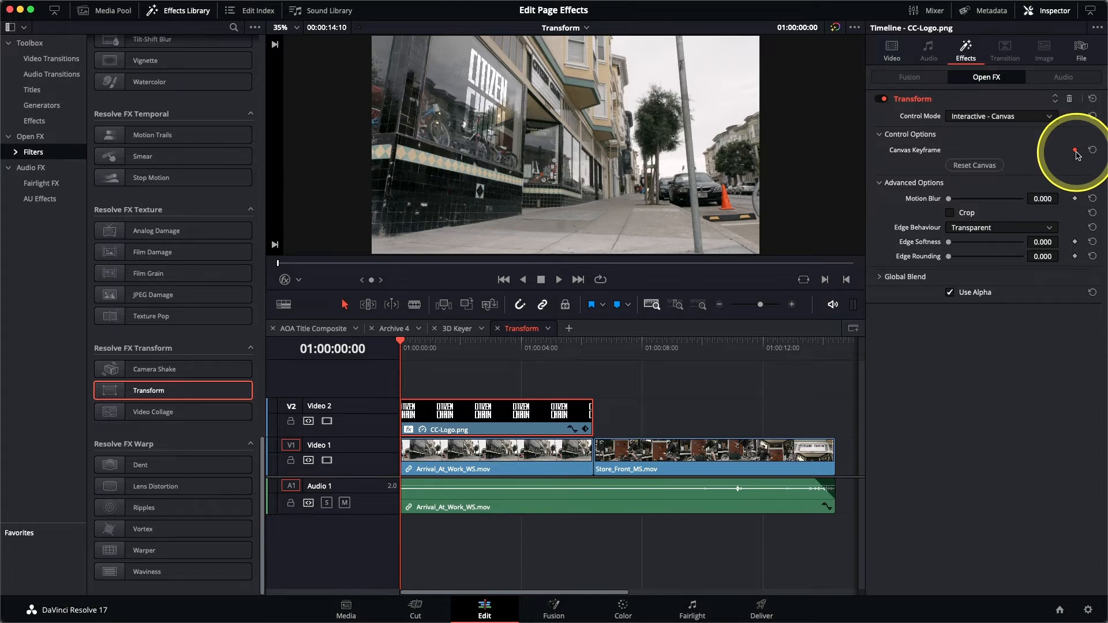
{"action": "key", "text": "Down"}
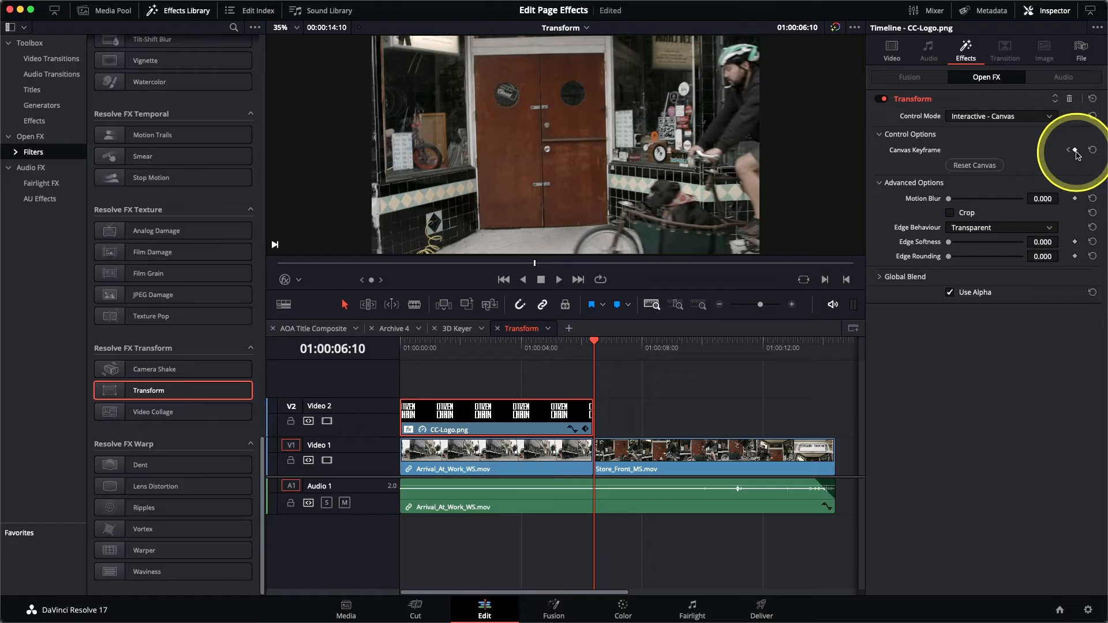
Step: On the logo's last frame, re-pin all four Transform corners onto the shifted window, adding a keyframe
{"action": "key", "text": "Left"}
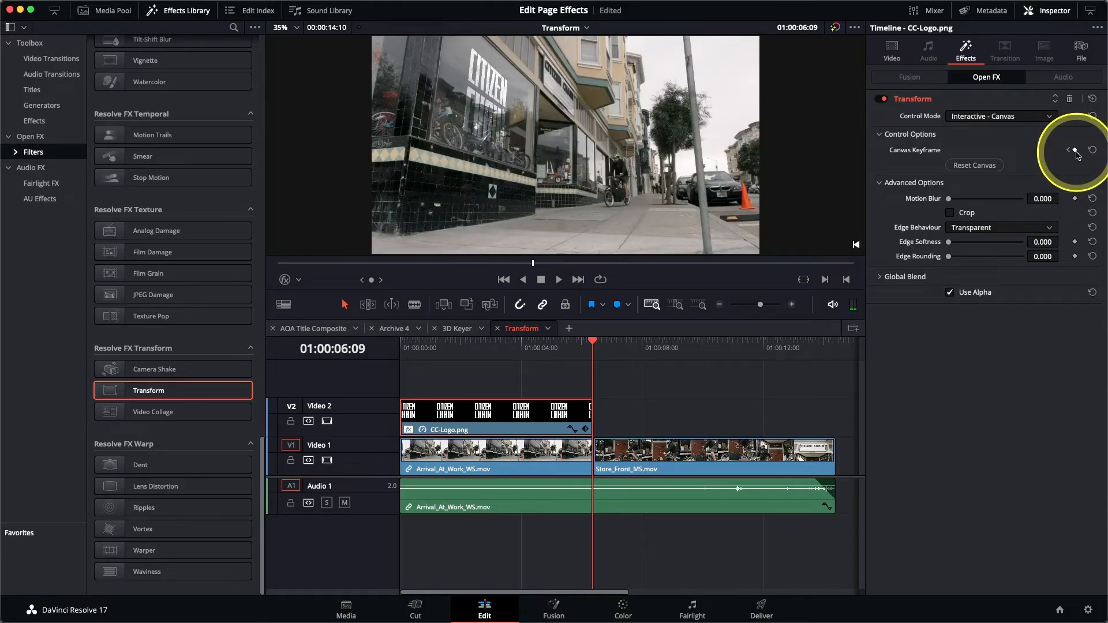
{"action": "left_click", "coordinate": [285, 280]}
{"action": "left_click_drag", "start_coordinate": [523, 80], "coordinate": [531, 92]}
{"action": "left_click_drag", "start_coordinate": [518, 165], "coordinate": [530, 164]}
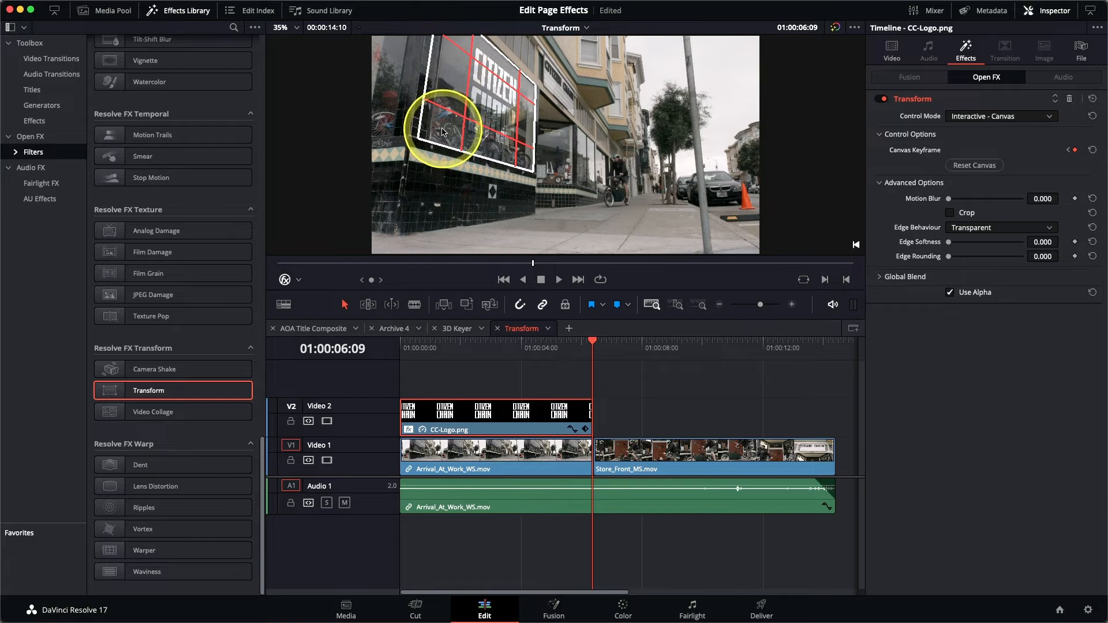
{"action": "left_click_drag", "start_coordinate": [441, 130], "coordinate": [452, 131]}
{"action": "left_click_drag", "start_coordinate": [460, 29], "coordinate": [469, 45]}
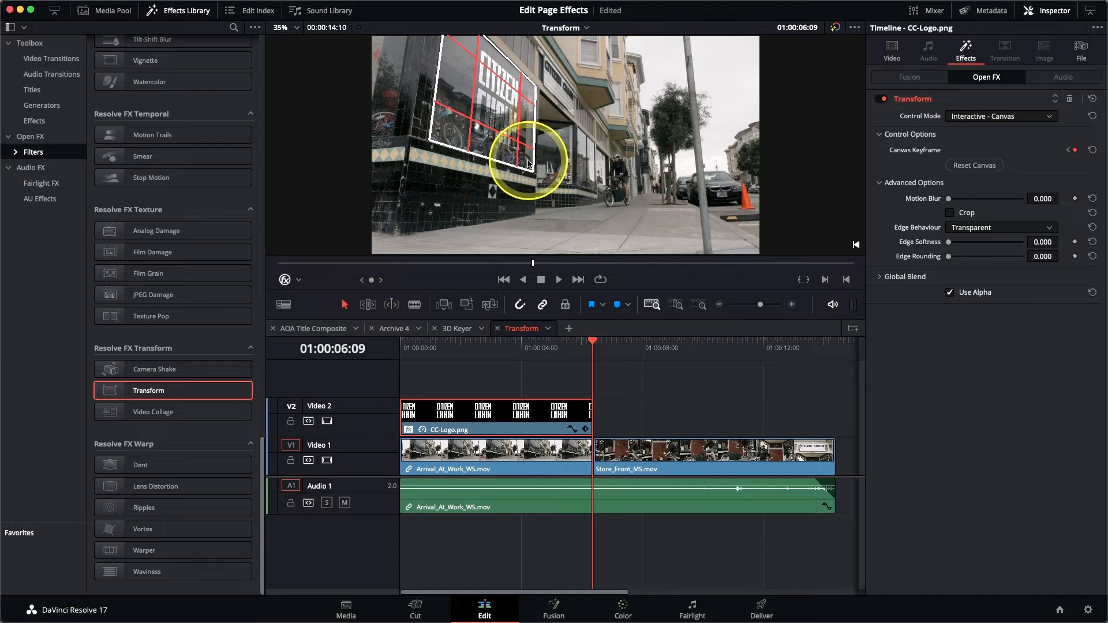
{"action": "left_click", "coordinate": [281, 283]}
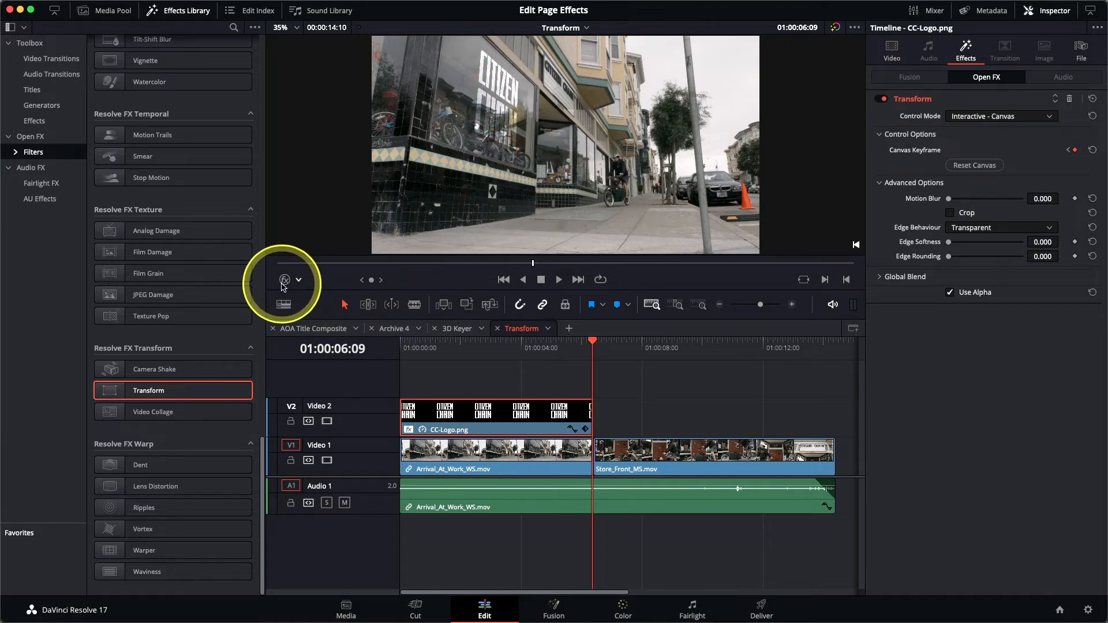
{"action": "key", "text": "Home"}
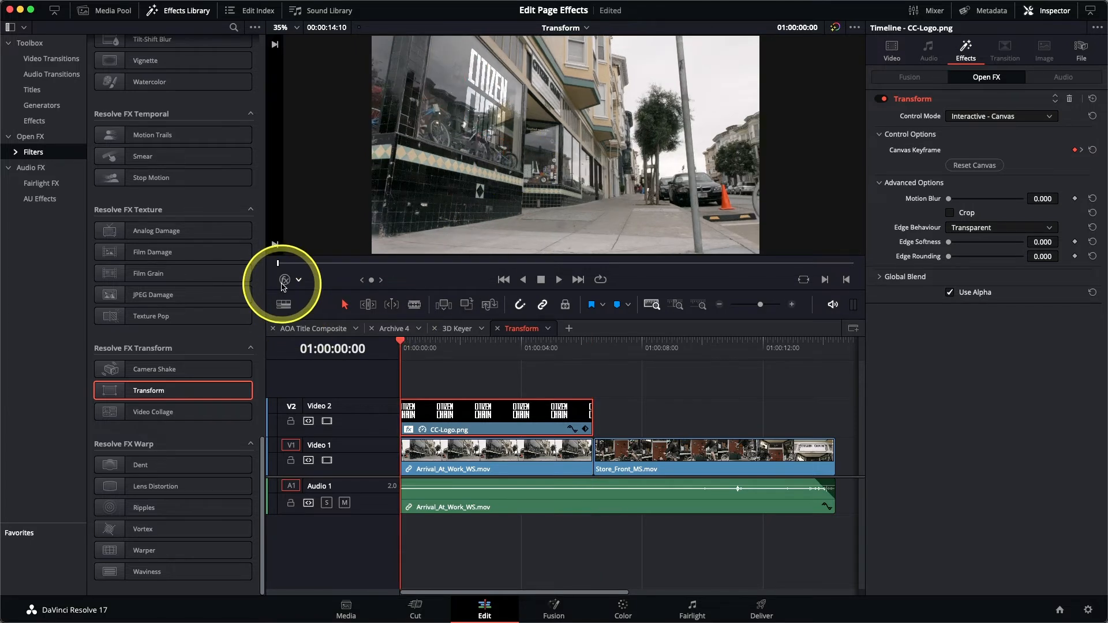
{"action": "key", "text": "space"}
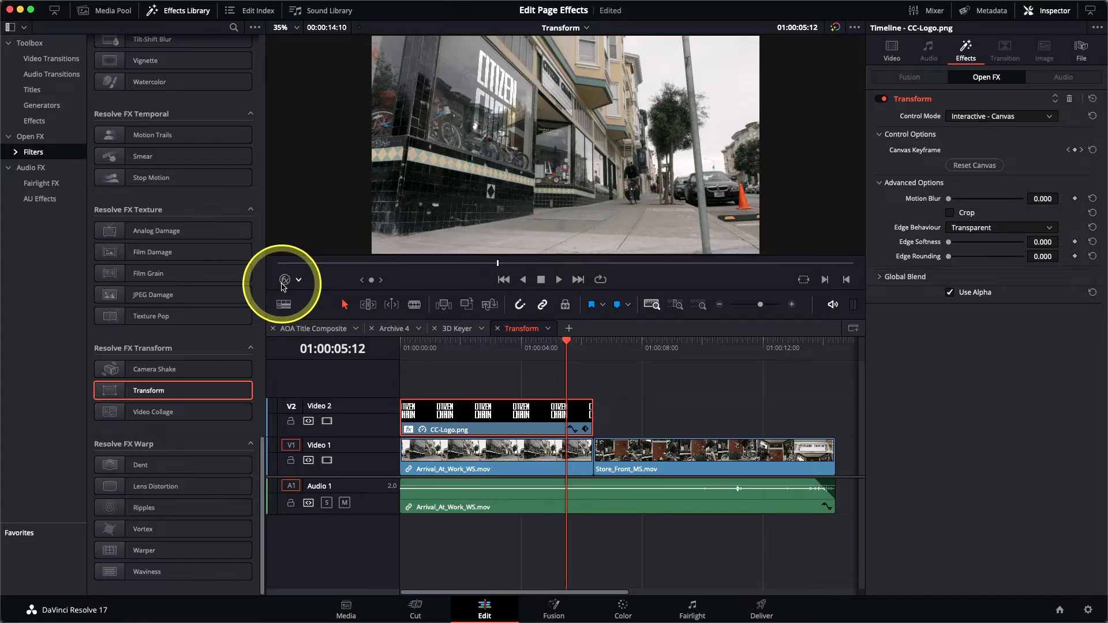
Step: Open the Video Collage Background timeline and scrub through its frames
{"action": "left_click", "coordinate": [582, 29]}
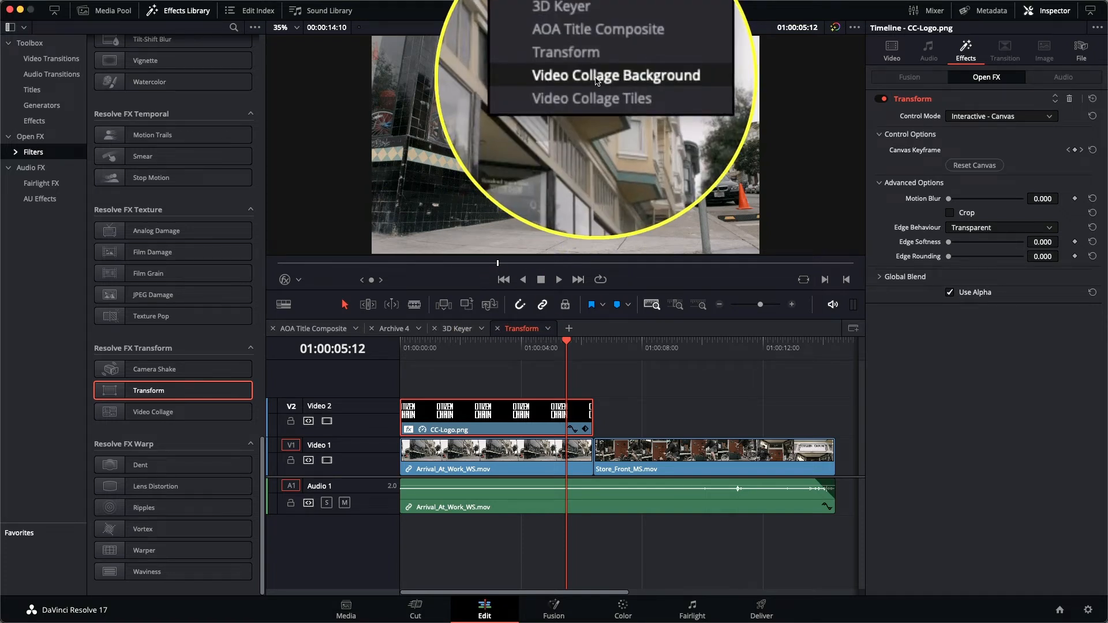
{"action": "left_click", "coordinate": [597, 77]}
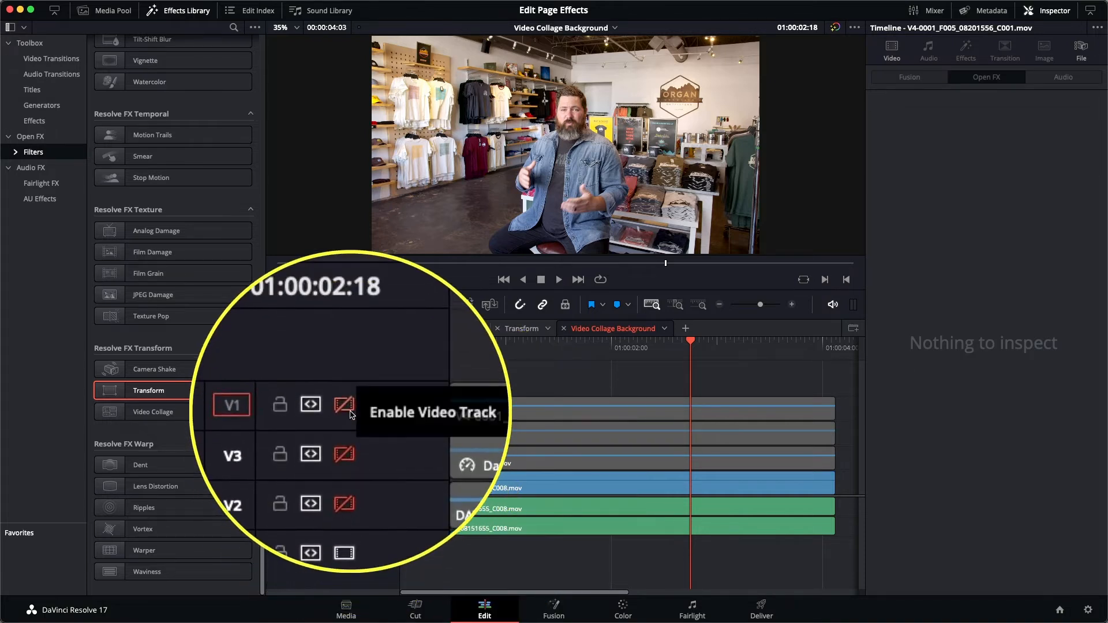
{"action": "left_click_drag", "start_coordinate": [568, 347], "coordinate": [491, 362]}
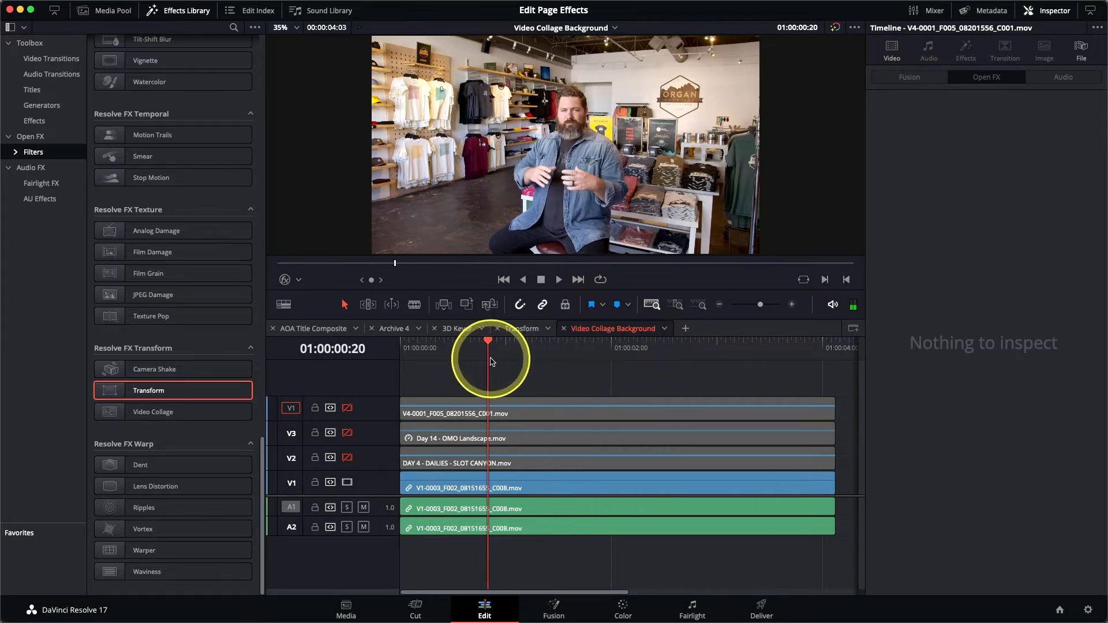
Step: Enable video tracks V2, V3 and V4, then select the top landscape clip
{"action": "left_click", "coordinate": [348, 458]}
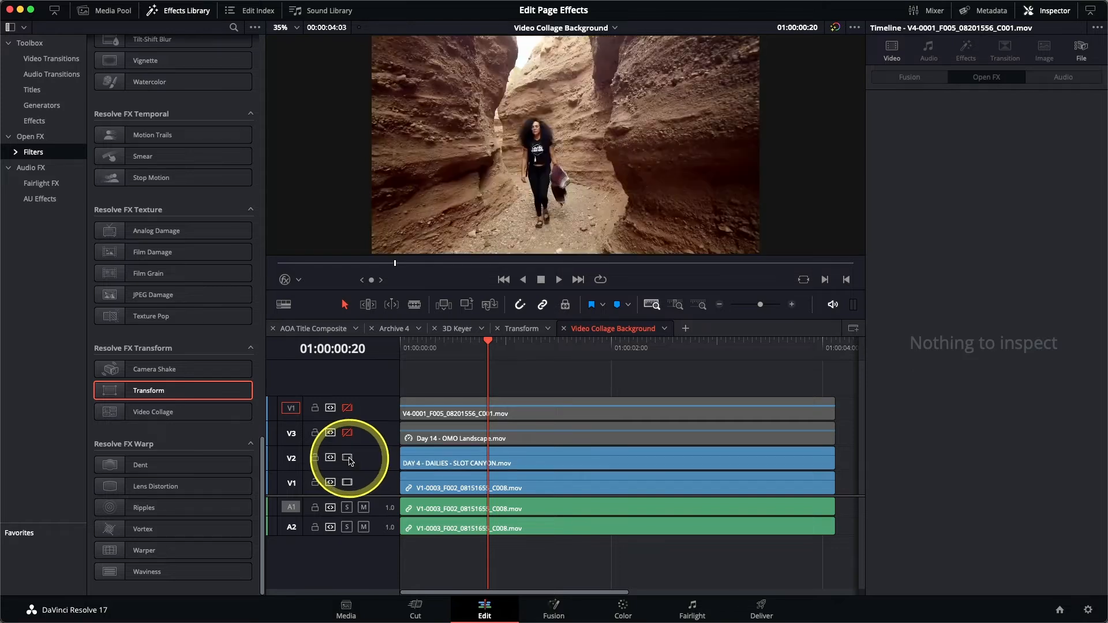
{"action": "left_click", "coordinate": [444, 348]}
{"action": "mouse_move", "coordinate": [454, 352]}
{"action": "left_mouse_down"}
{"action": "mouse_move", "coordinate": [669, 350]}
{"action": "mouse_move", "coordinate": [466, 350]}
{"action": "left_mouse_up"}
{"action": "left_click", "coordinate": [347, 433]}
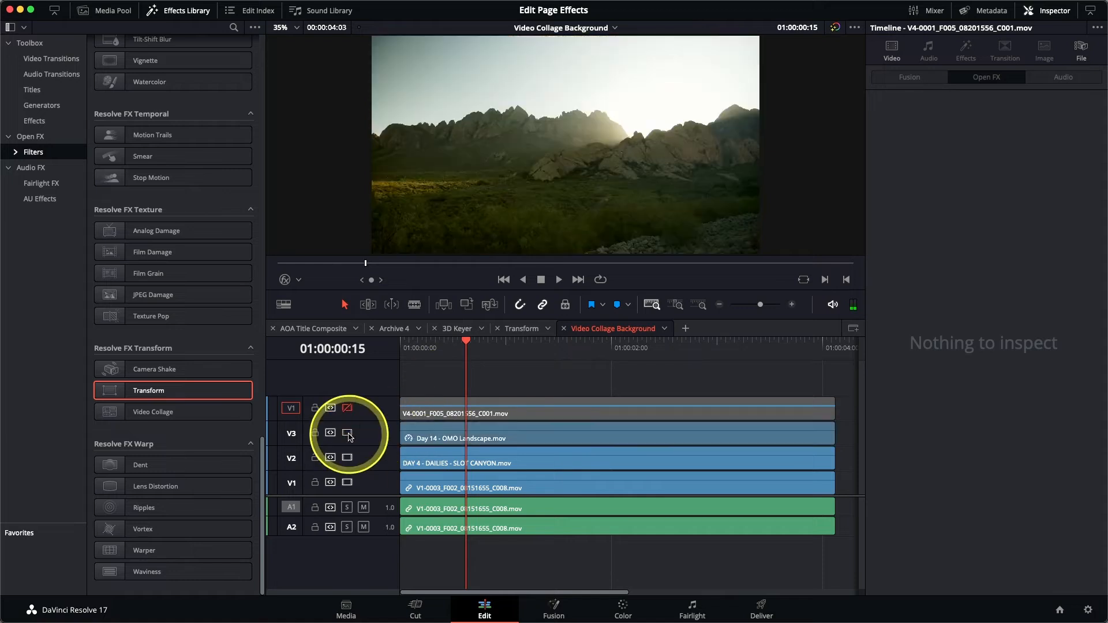
{"action": "mouse_move", "coordinate": [465, 348]}
{"action": "left_mouse_down"}
{"action": "mouse_move", "coordinate": [669, 348]}
{"action": "mouse_move", "coordinate": [473, 347]}
{"action": "left_mouse_up"}
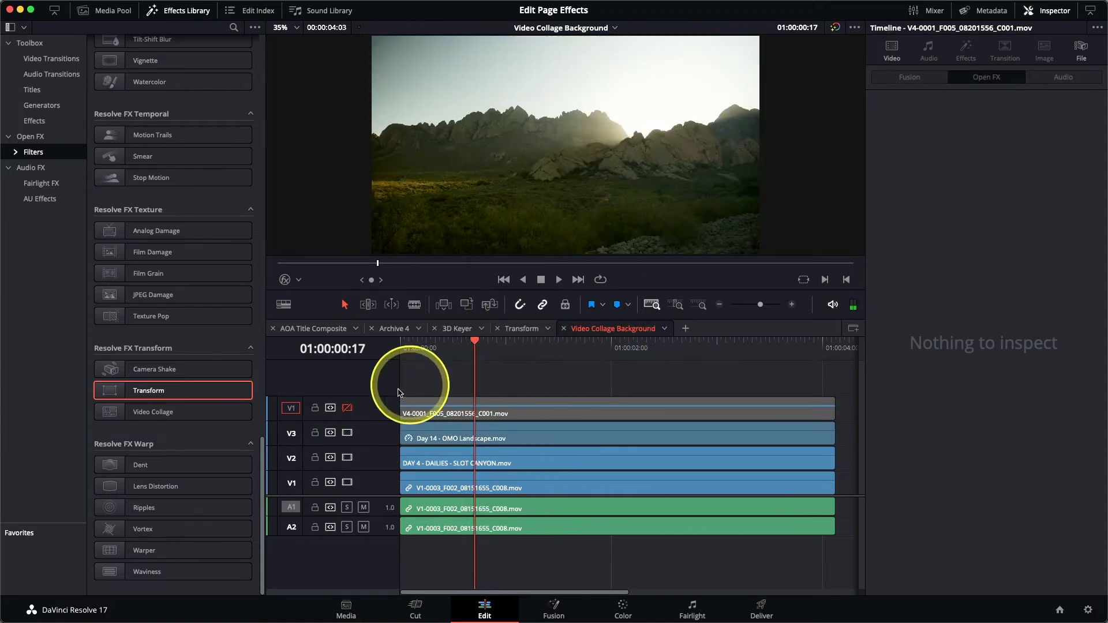
{"action": "left_click", "coordinate": [348, 409]}
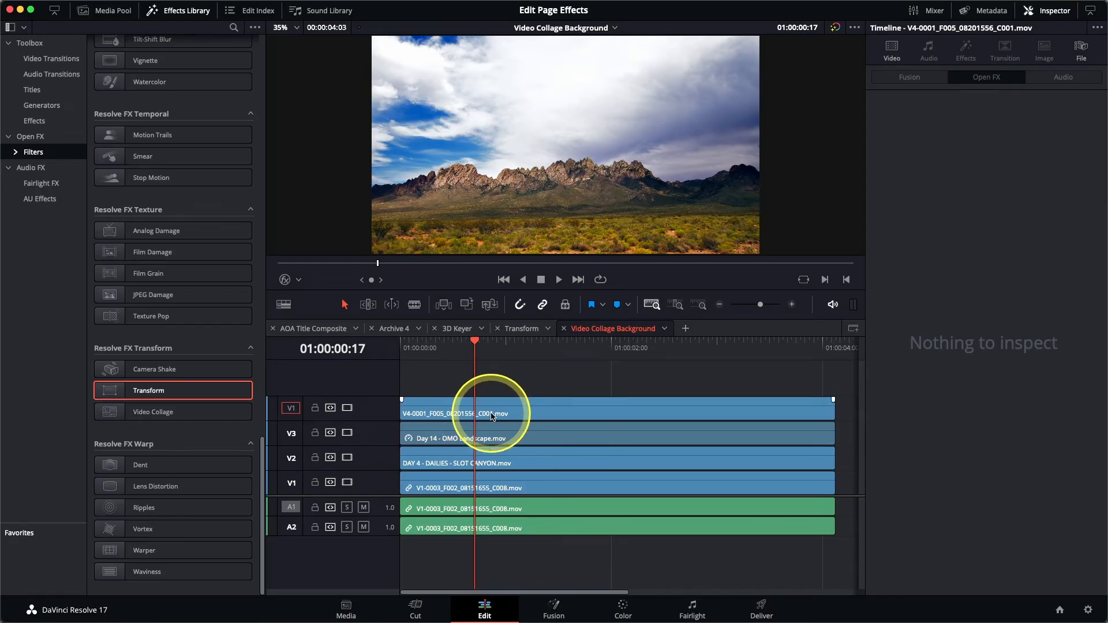
{"action": "left_click", "coordinate": [492, 416]}
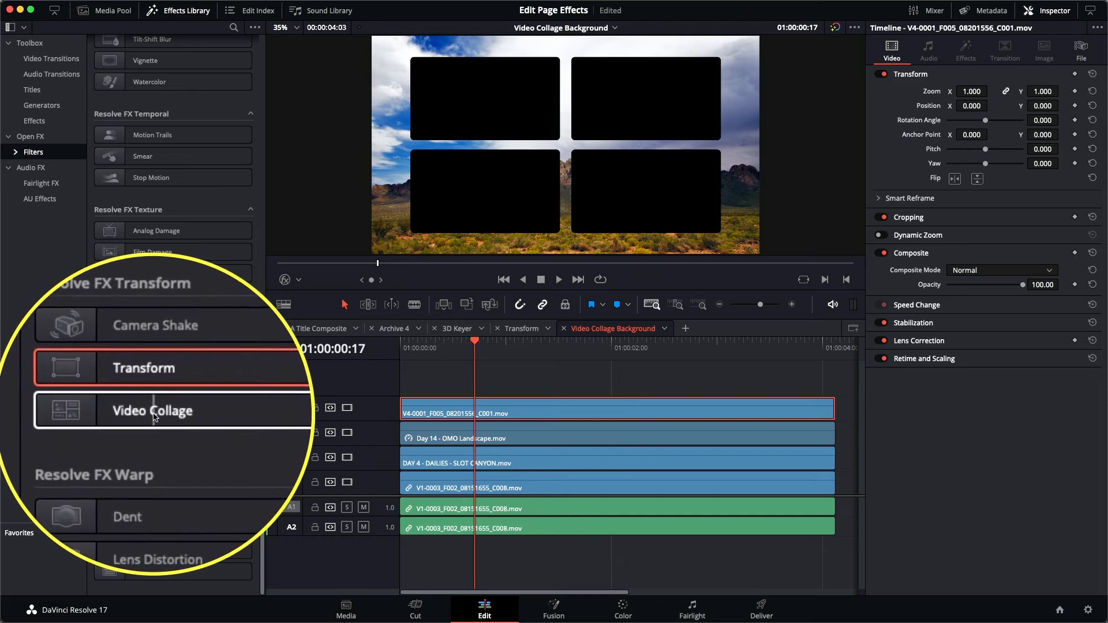
Step: Apply the Resolve FX Transform Video Collage effect to the top V4 clip
{"action": "double_click", "coordinate": [155, 412]}
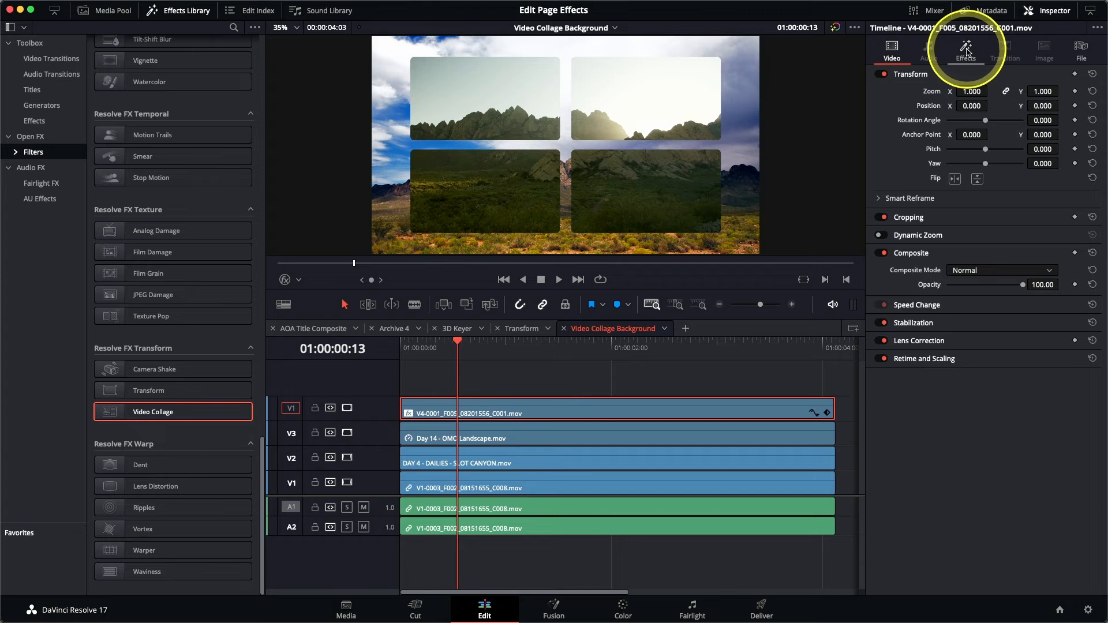
Step: Turn on Preview Layout, try 4 columns, then reset Columns and Rows back to 2
{"action": "left_click", "coordinate": [966, 52]}
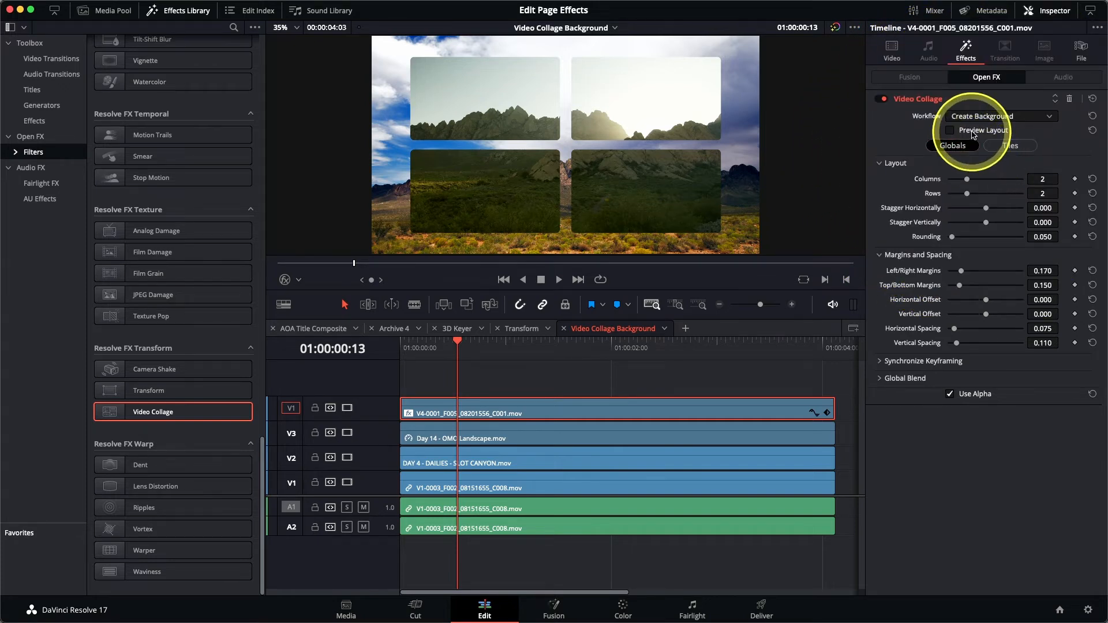
{"action": "left_click", "coordinate": [974, 133]}
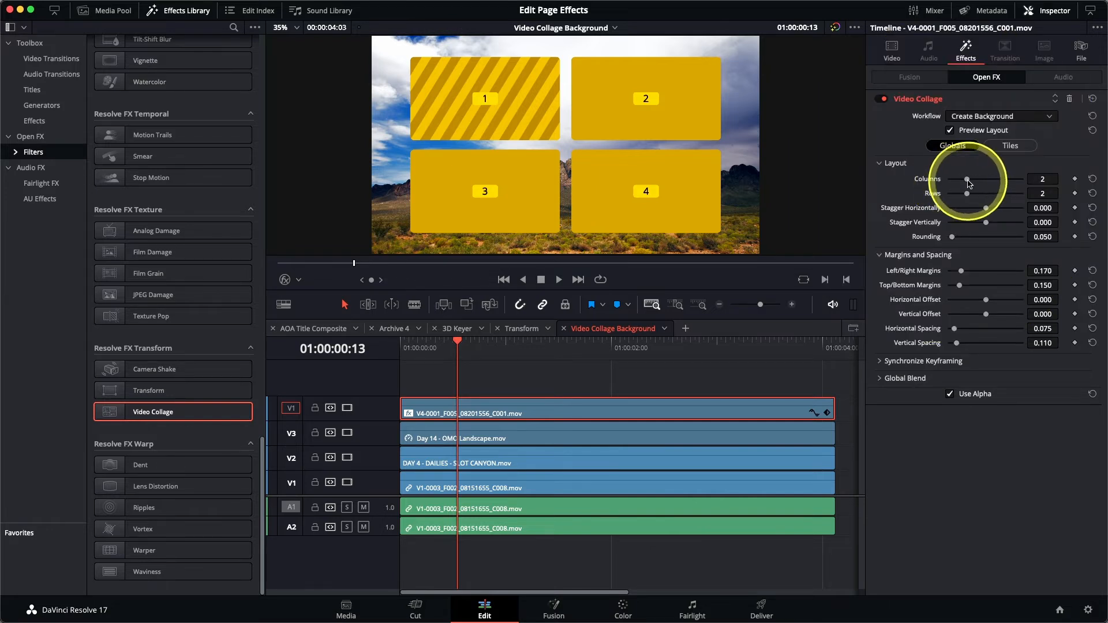
{"action": "left_click_drag", "start_coordinate": [969, 183], "coordinate": [1004, 194]}
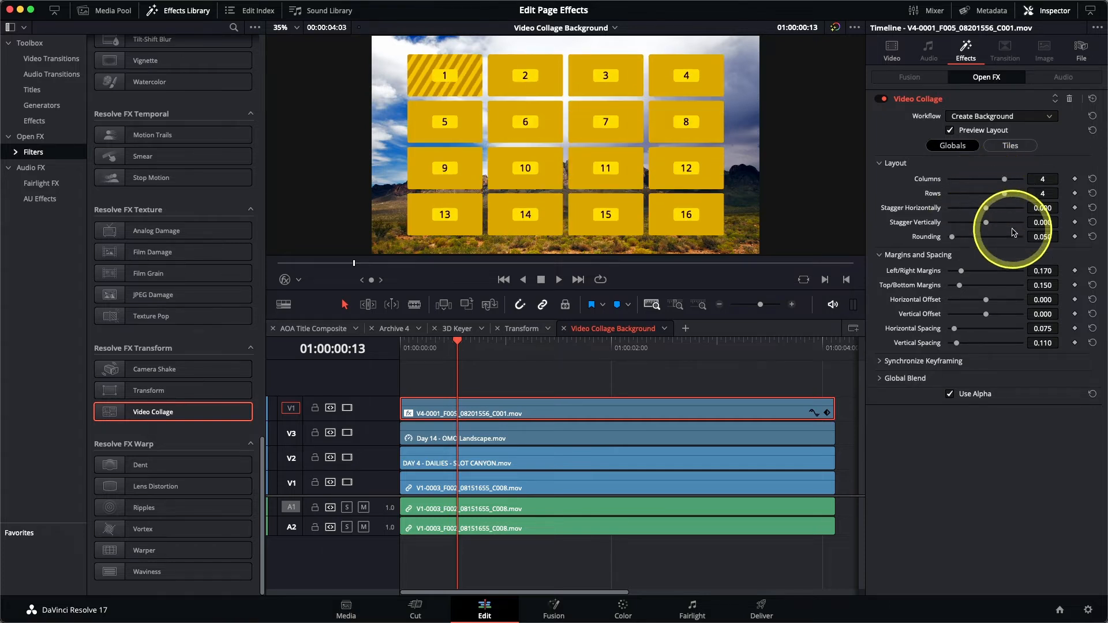
{"action": "left_click", "coordinate": [1092, 179]}
{"action": "left_click", "coordinate": [1093, 194]}
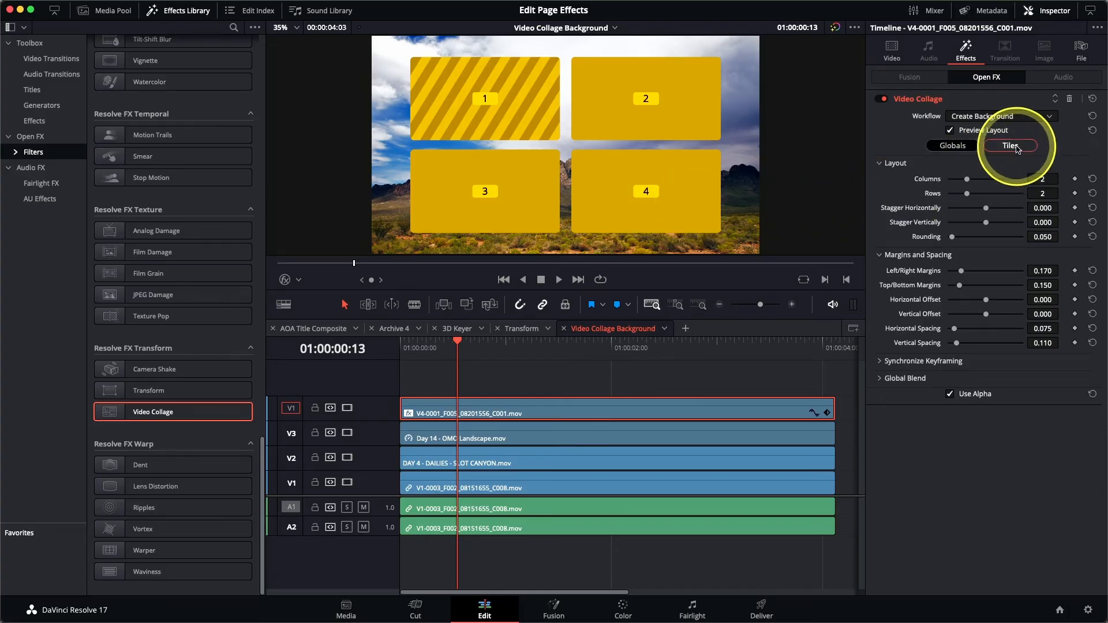
Step: Enable Manual Tile Management and delete Tile 4 from the collage
{"action": "left_click", "coordinate": [1016, 148]}
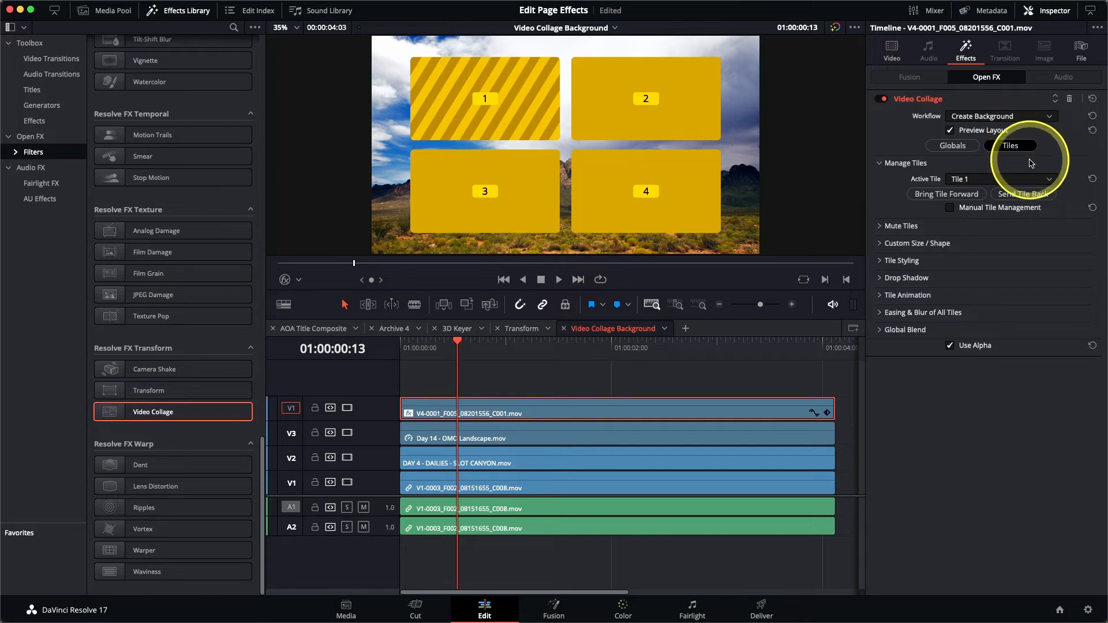
{"action": "left_click", "coordinate": [969, 181]}
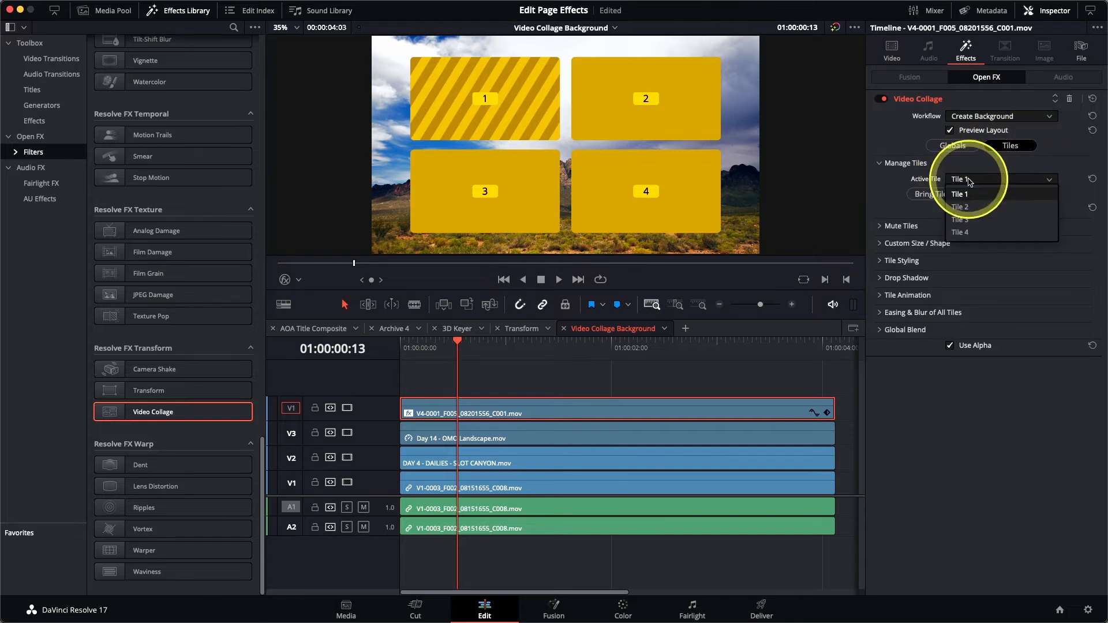
{"action": "left_click", "coordinate": [977, 233]}
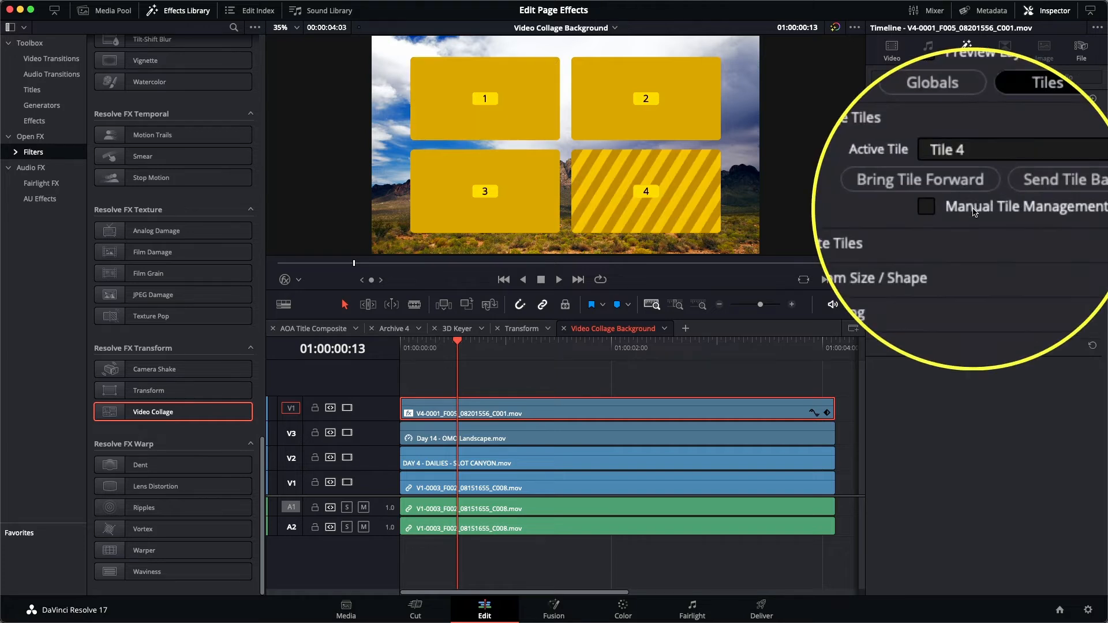
{"action": "left_click", "coordinate": [974, 213]}
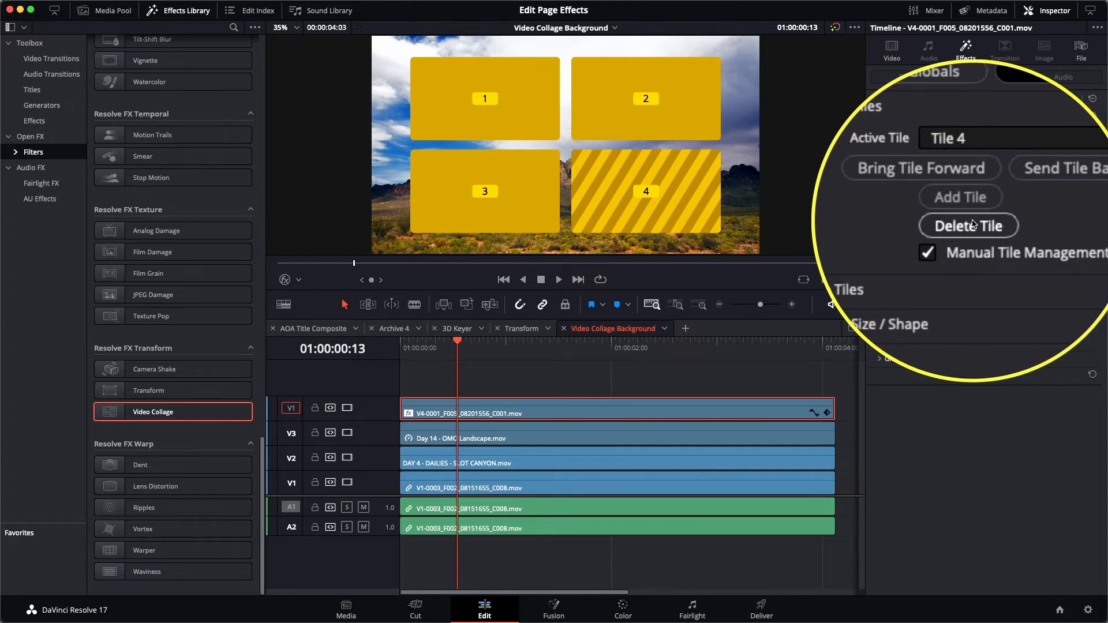
{"action": "left_click", "coordinate": [970, 223]}
Step: Set Tile 2's End Row to 2 so it spans both rows on the right
{"action": "left_click", "coordinate": [970, 184]}
{"action": "left_click", "coordinate": [971, 208]}
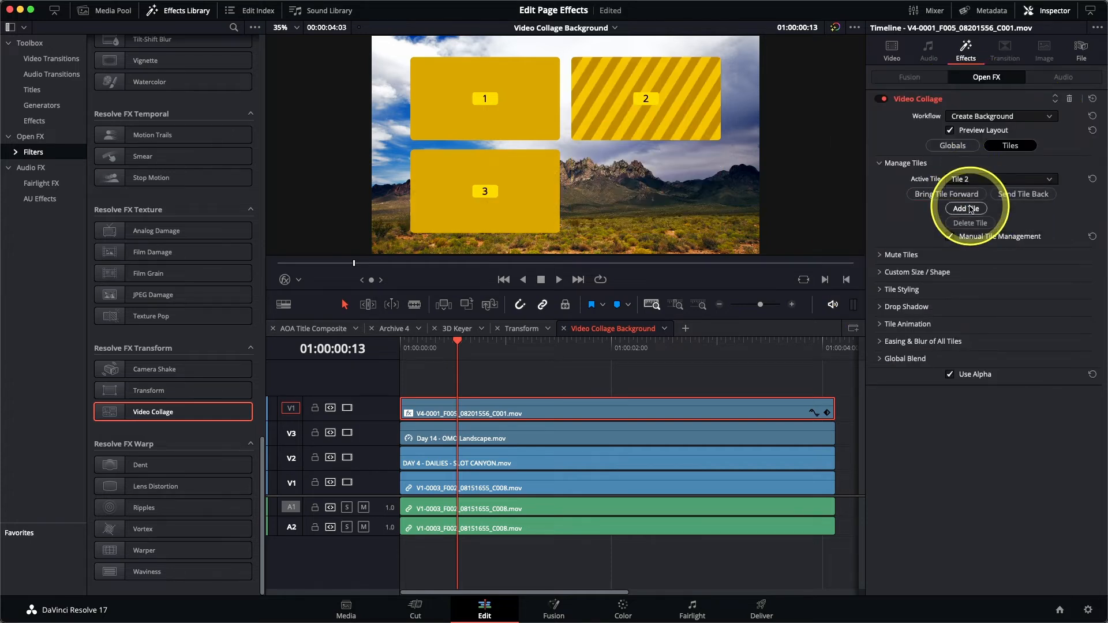
{"action": "left_click", "coordinate": [880, 275]}
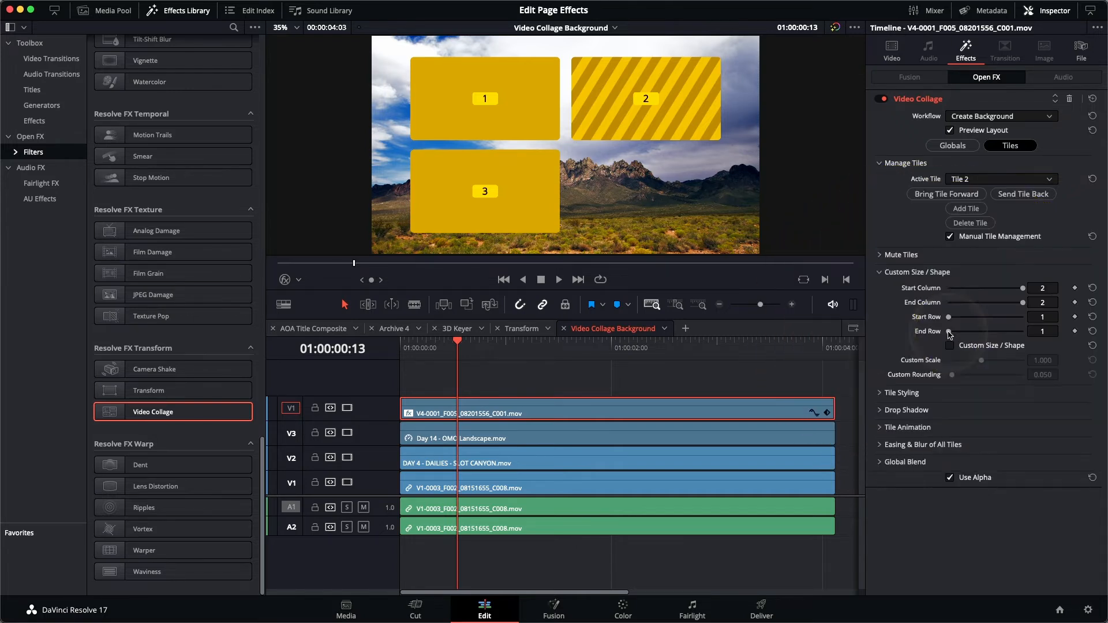
{"action": "left_click", "coordinate": [990, 332]}
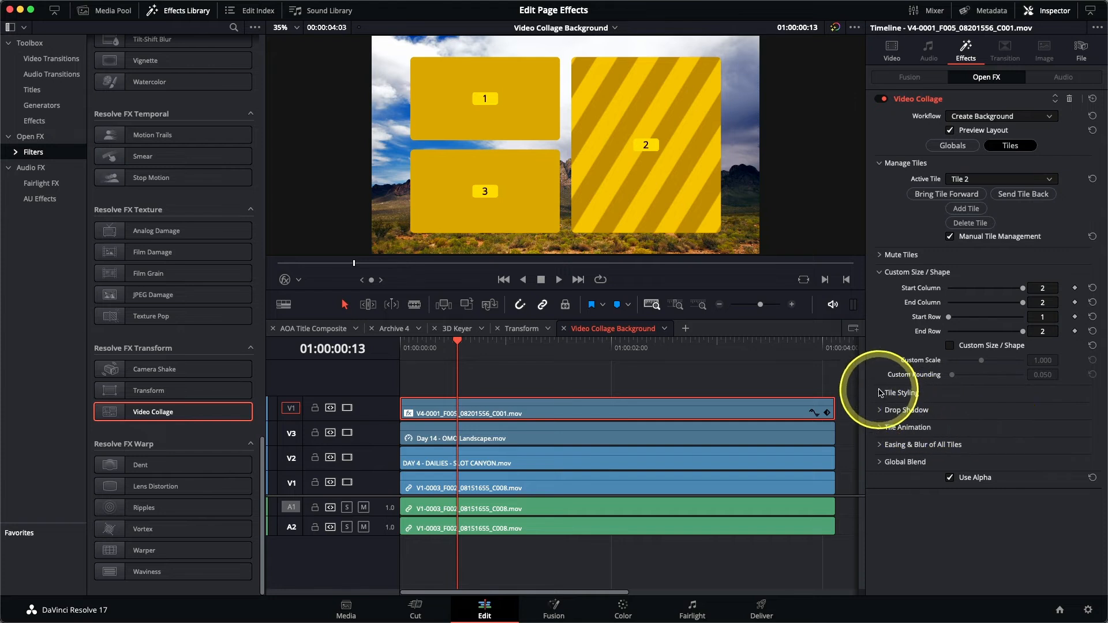
Step: Give the tiles a 0.025 border and a bright green tile colour
{"action": "left_click", "coordinate": [880, 393]}
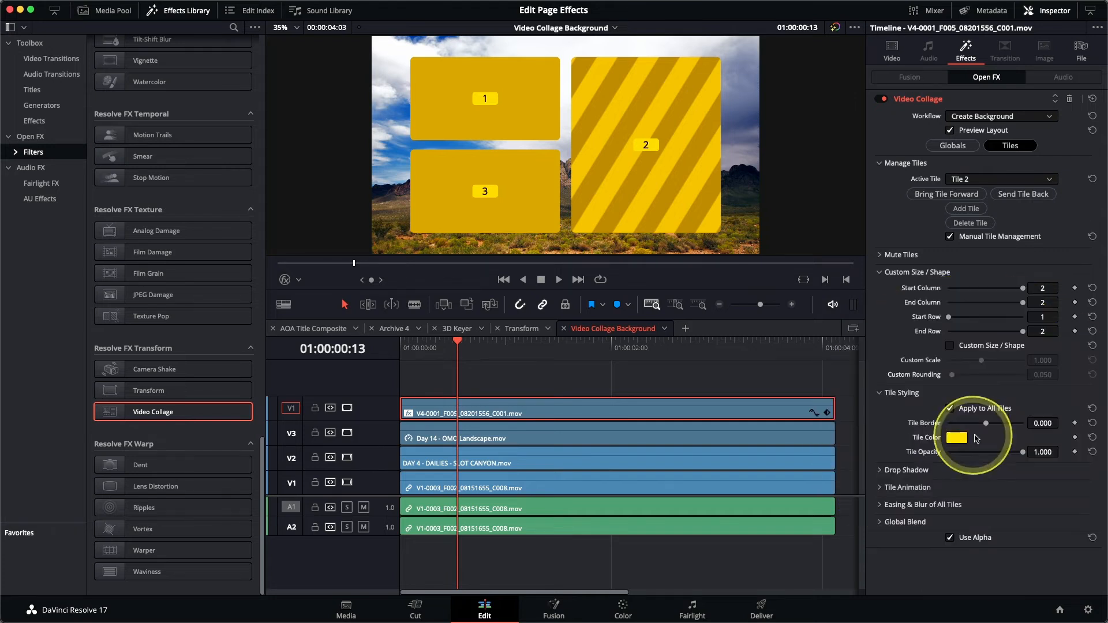
{"action": "left_click_drag", "start_coordinate": [986, 427], "coordinate": [991, 427]}
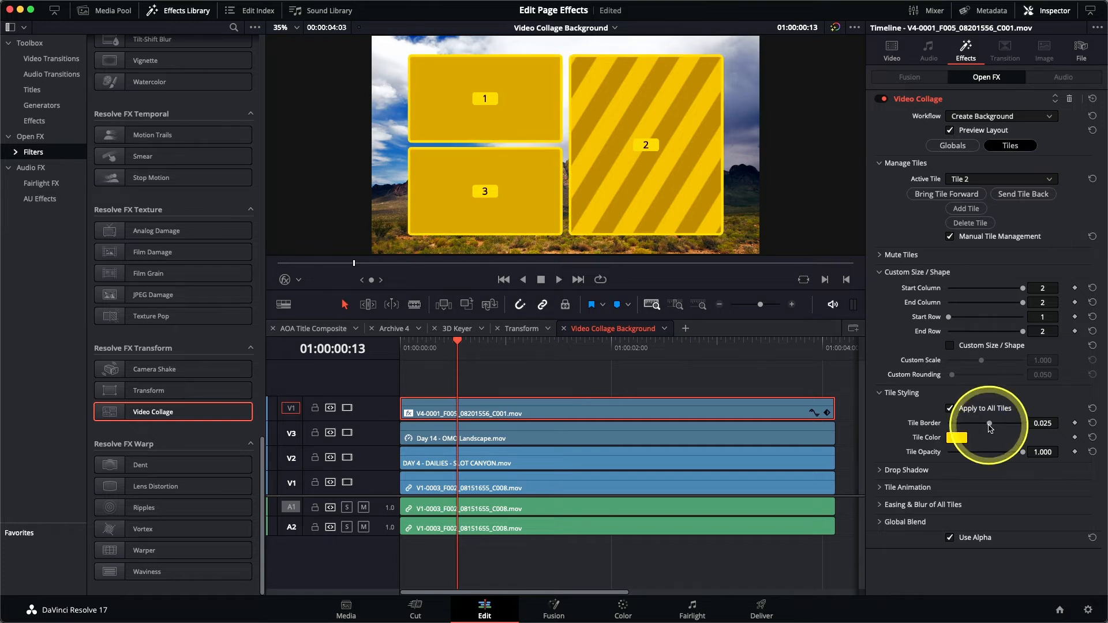
{"action": "left_click", "coordinate": [957, 437]}
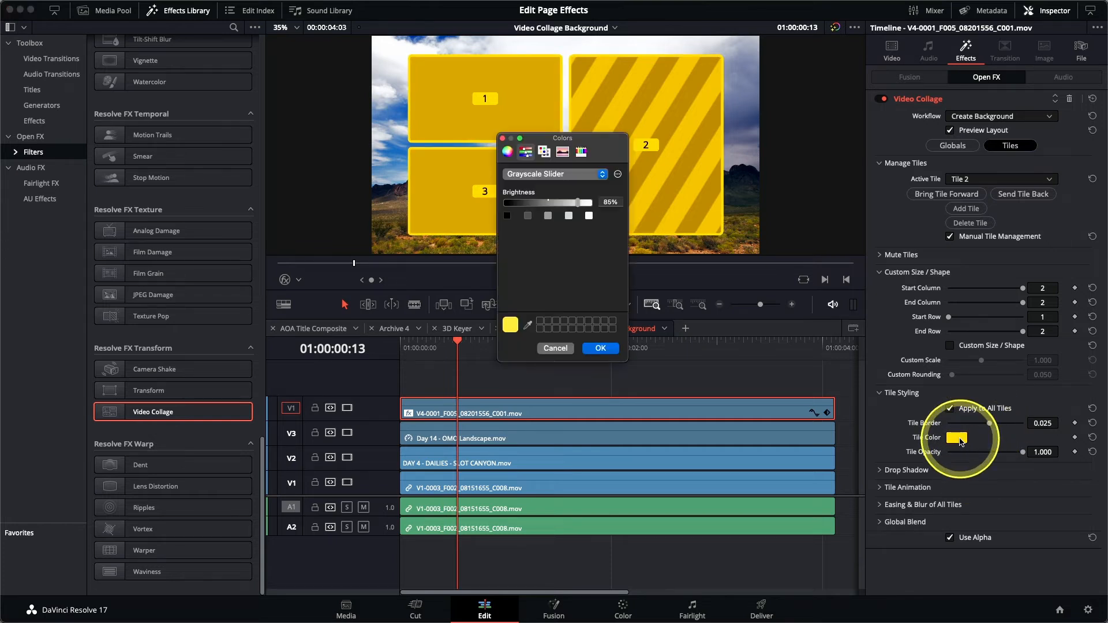
{"action": "left_click", "coordinate": [506, 152]}
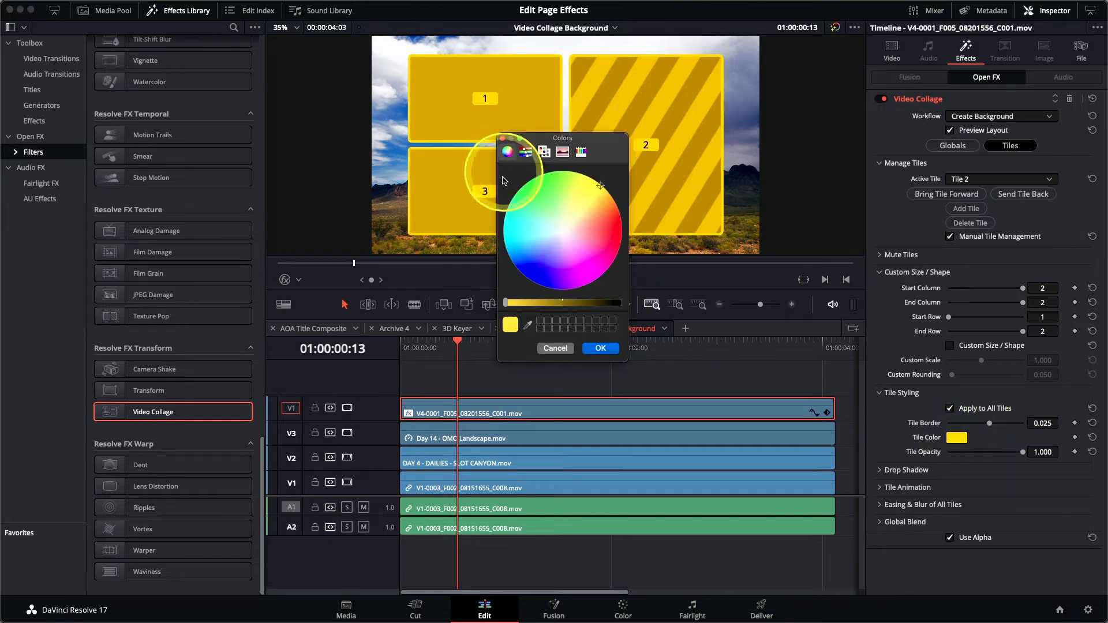
{"action": "left_click_drag", "start_coordinate": [570, 209], "coordinate": [560, 194]}
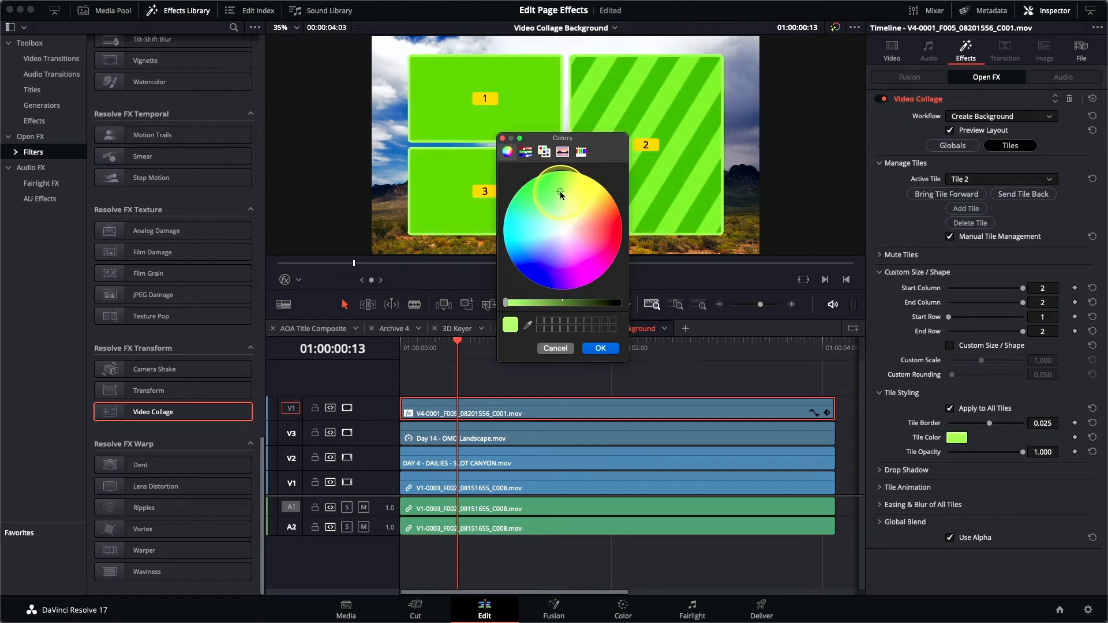
{"action": "left_click", "coordinate": [600, 348]}
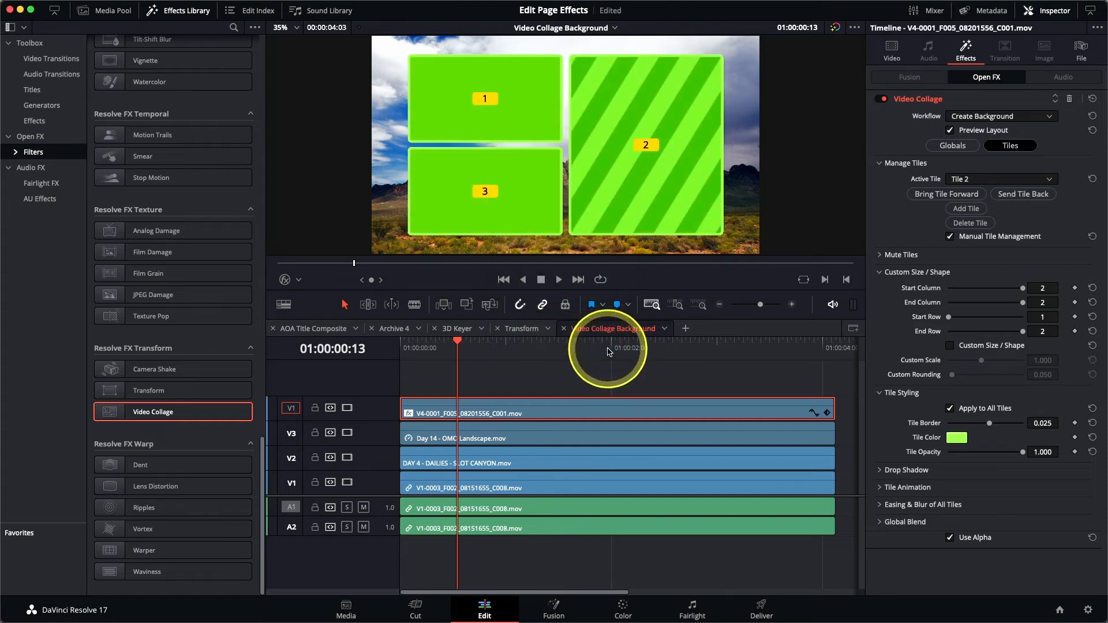
Step: Add a drop shadow with strength about 0.581 and a larger drop distance
{"action": "left_click", "coordinate": [892, 469]}
{"action": "scroll", "coordinate": [893, 437], "scroll_direction": "down", "scroll_amount": 2}
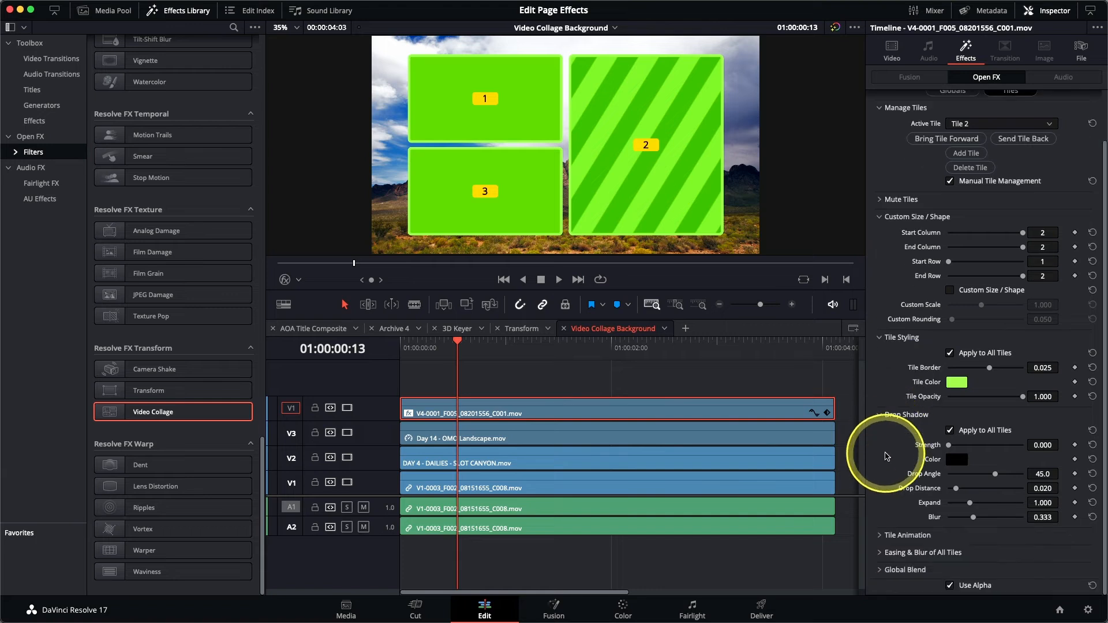
{"action": "left_click_drag", "start_coordinate": [951, 449], "coordinate": [993, 451]}
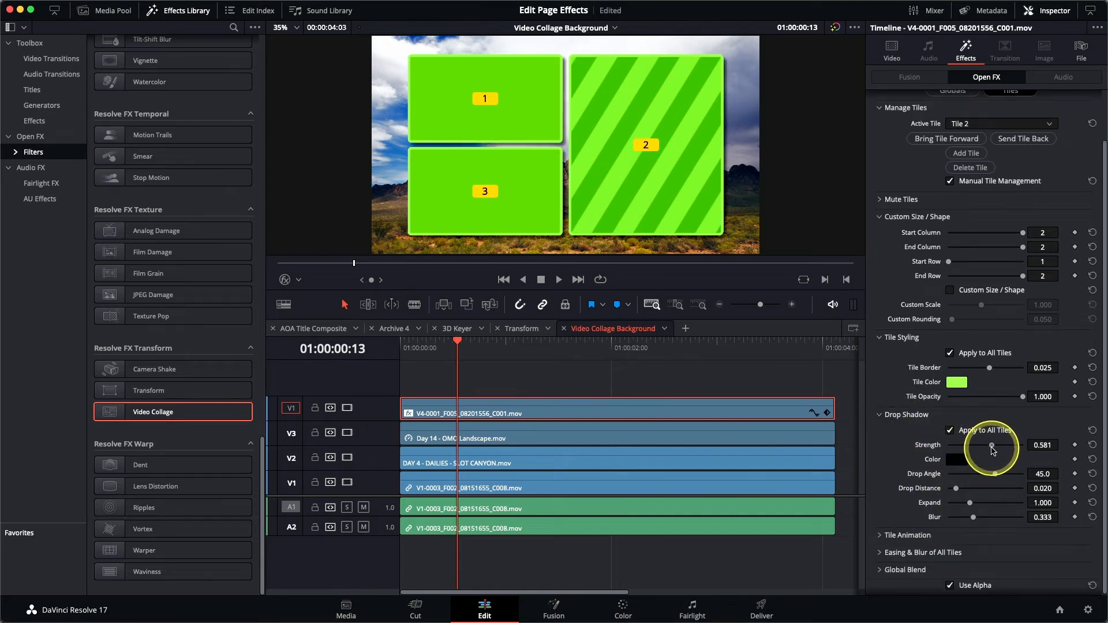
{"action": "left_click_drag", "start_coordinate": [956, 488], "coordinate": [999, 476]}
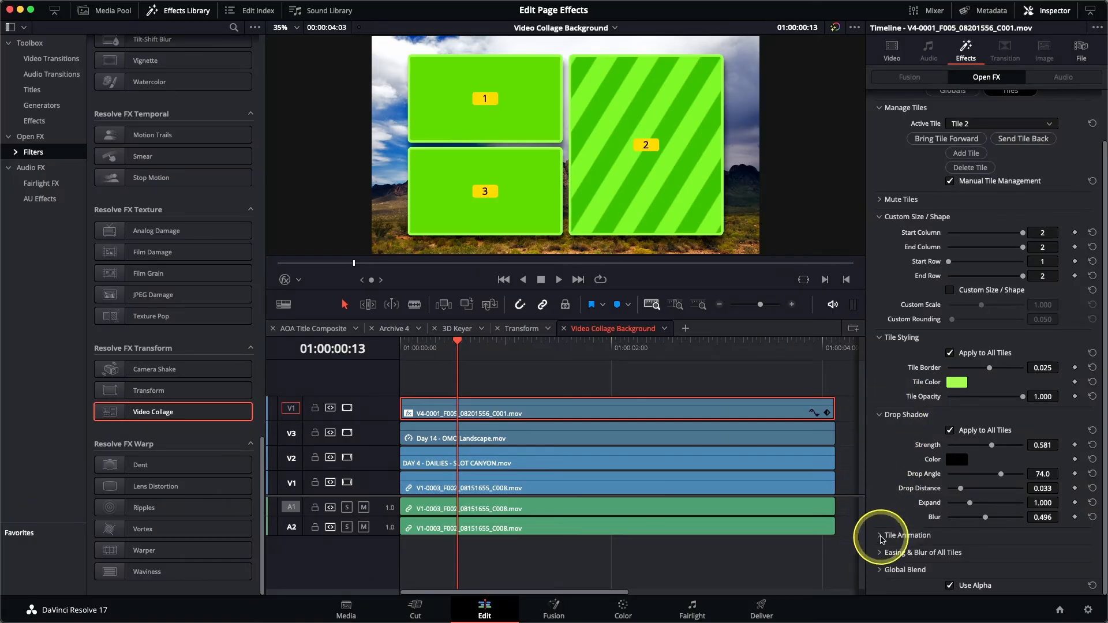
Step: Set tile animation to Intro Only fade, Shrink off, Duration 24, and preview it
{"action": "left_click", "coordinate": [881, 535]}
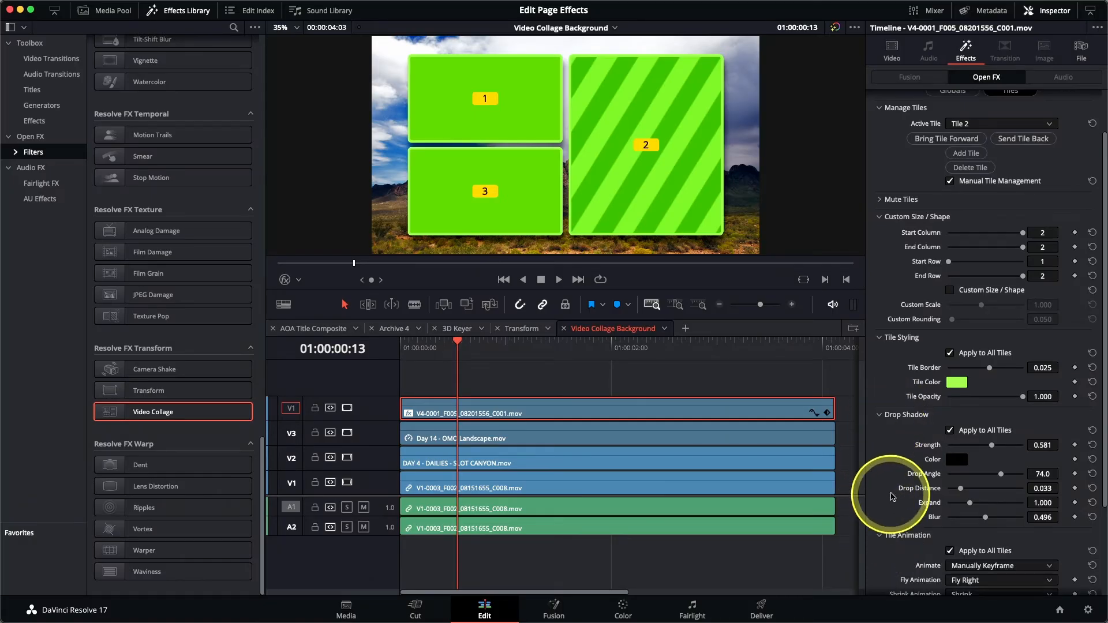
{"action": "scroll", "coordinate": [891, 496], "scroll_direction": "down", "scroll_amount": 4}
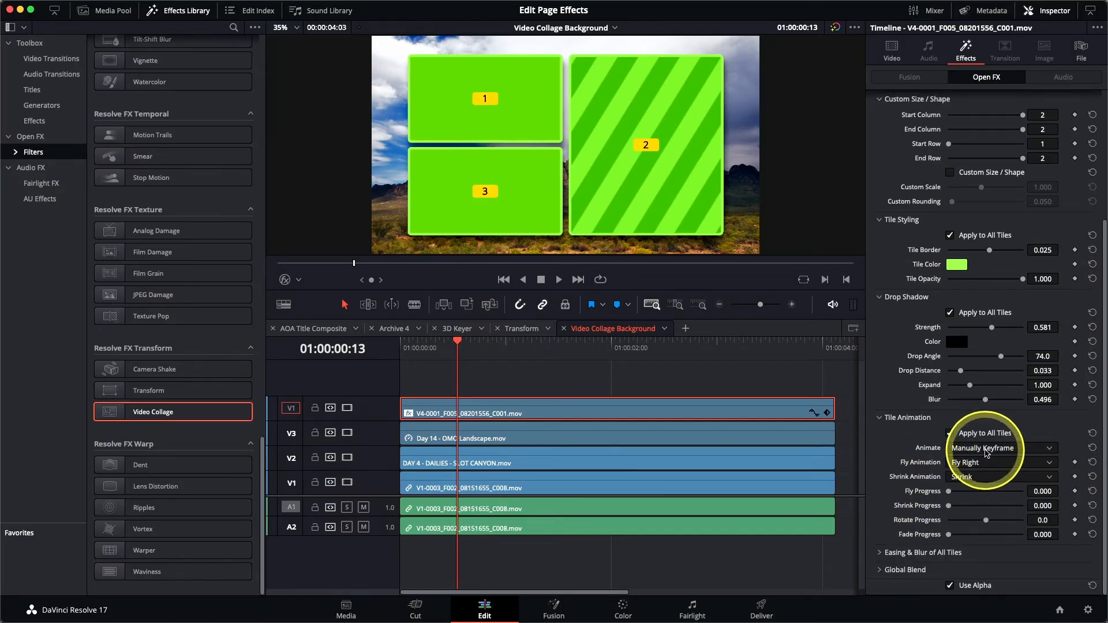
{"action": "left_click", "coordinate": [987, 453]}
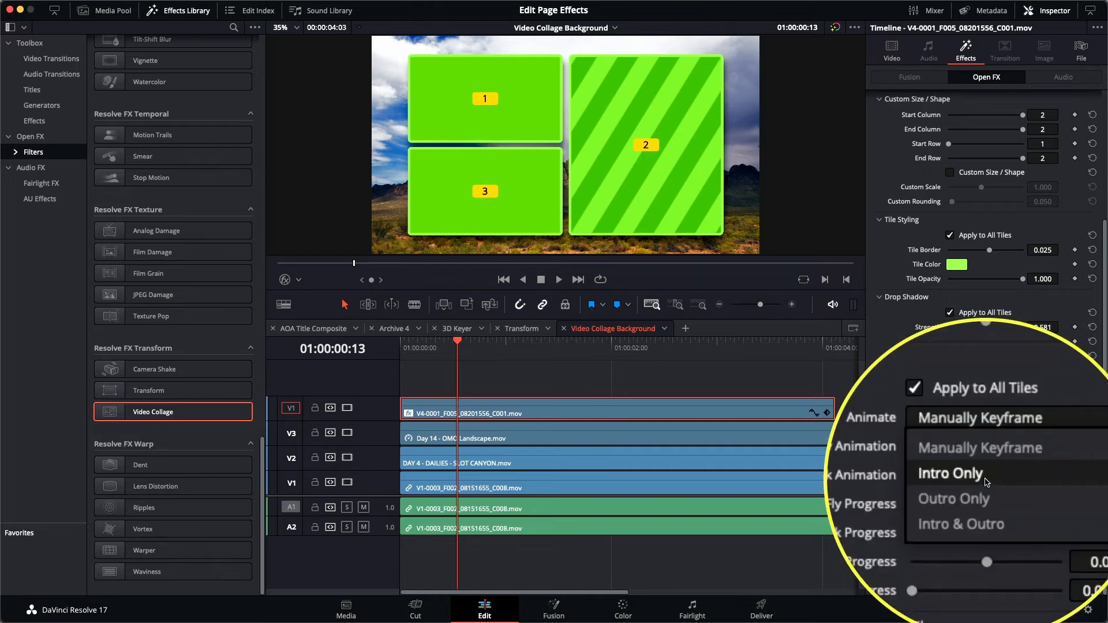
{"action": "left_click", "coordinate": [985, 476]}
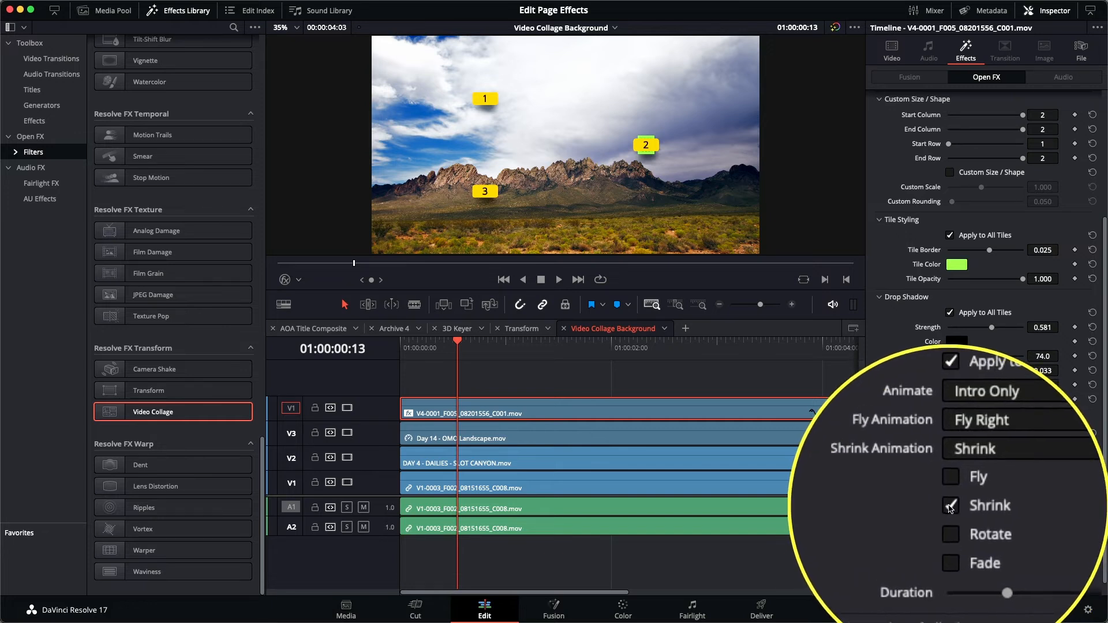
{"action": "left_click", "coordinate": [949, 507]}
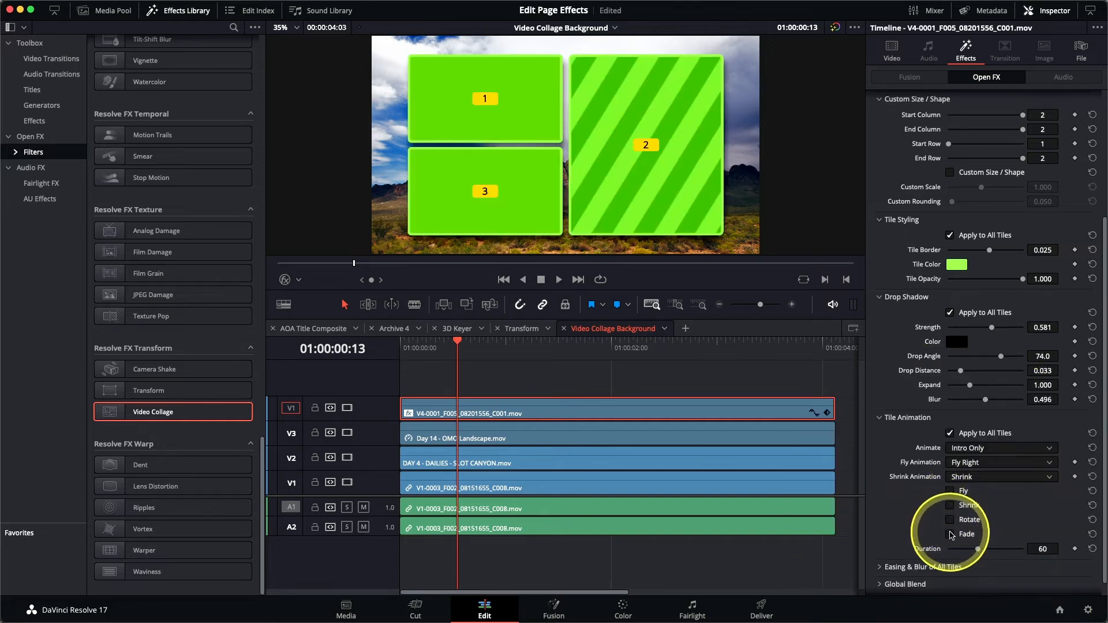
{"action": "left_click", "coordinate": [950, 534]}
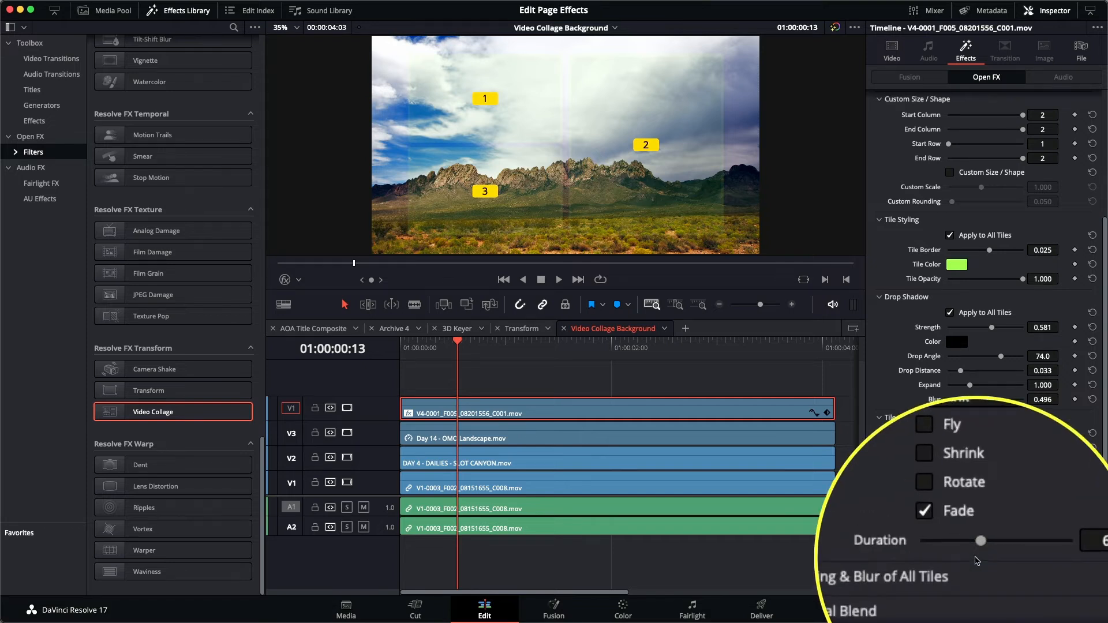
{"action": "left_click_drag", "start_coordinate": [978, 550], "coordinate": [960, 558]}
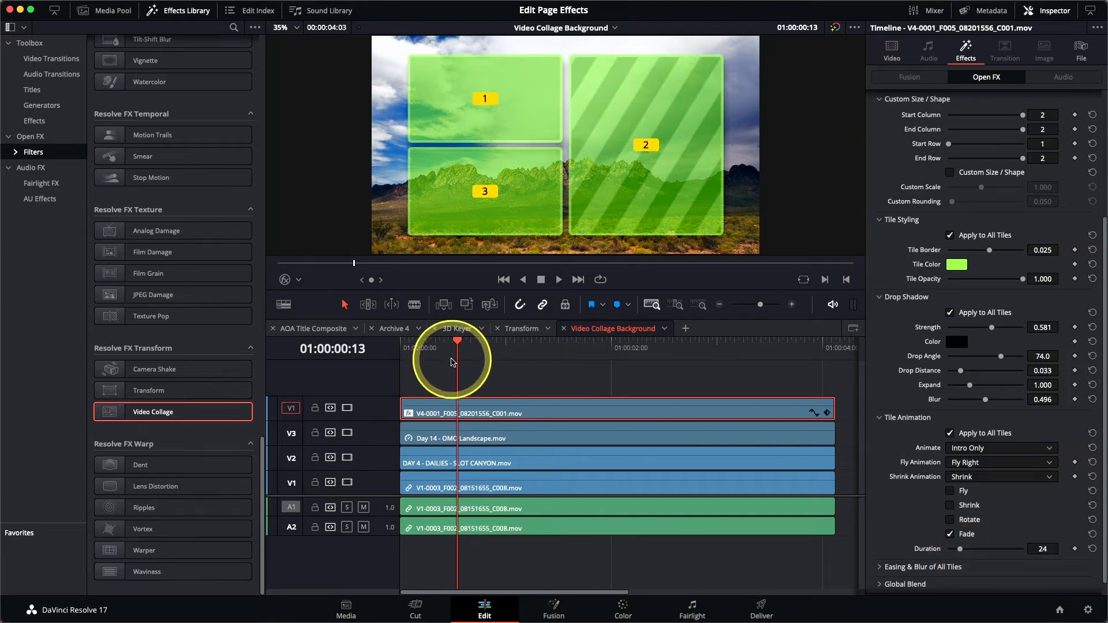
{"action": "left_click_drag", "start_coordinate": [456, 358], "coordinate": [402, 361]}
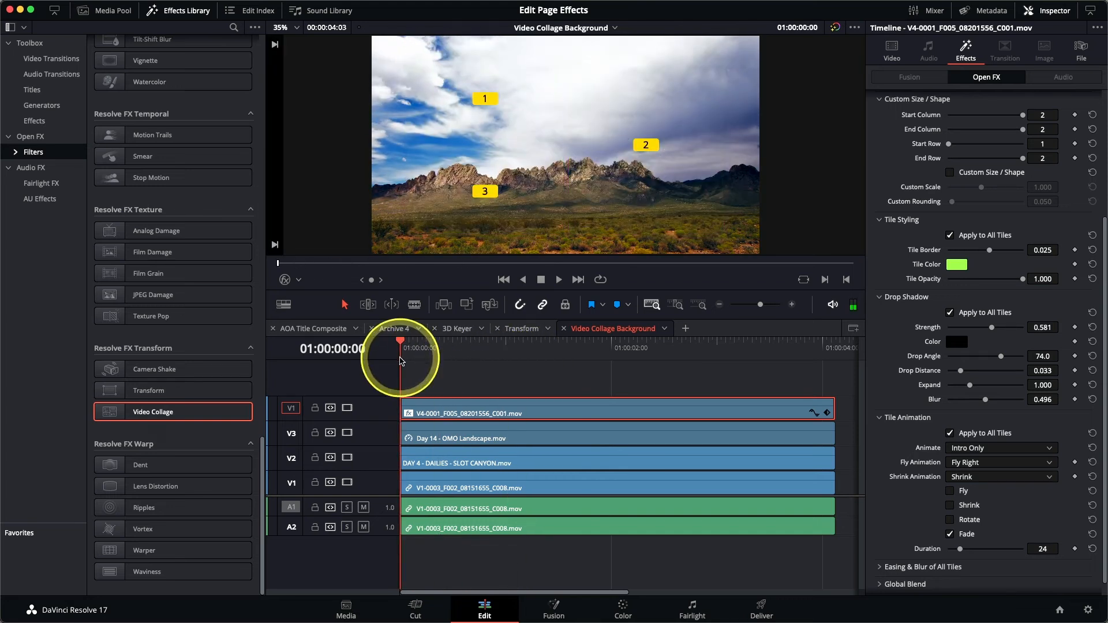
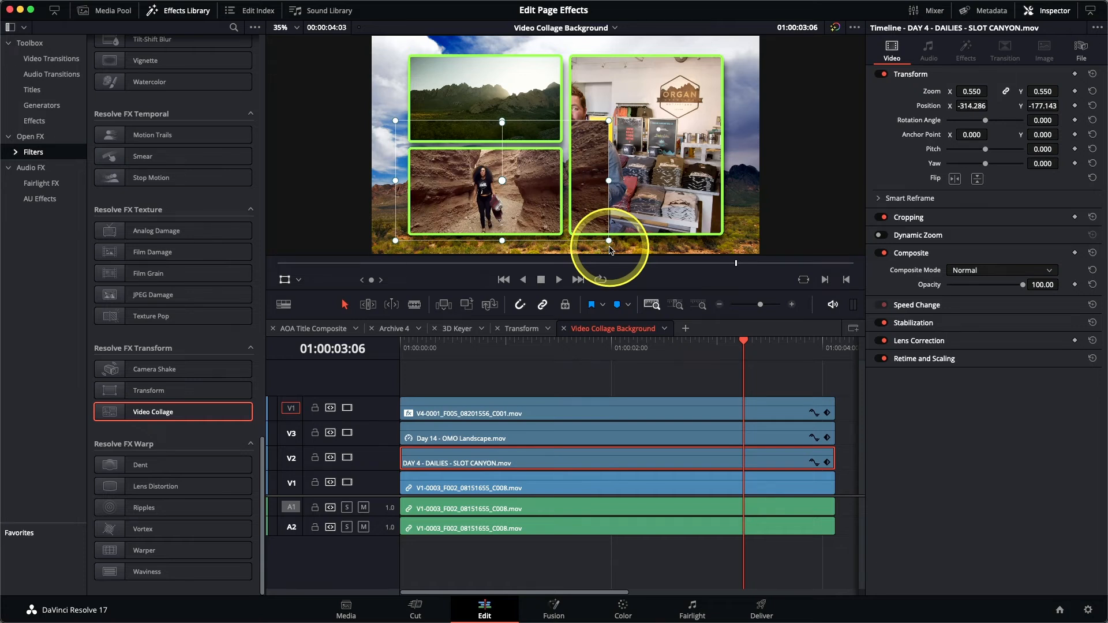
Step: Crop the slot canyon clip's right, top and left edges to fit its lower-left tile
{"action": "left_click", "coordinate": [299, 280]}
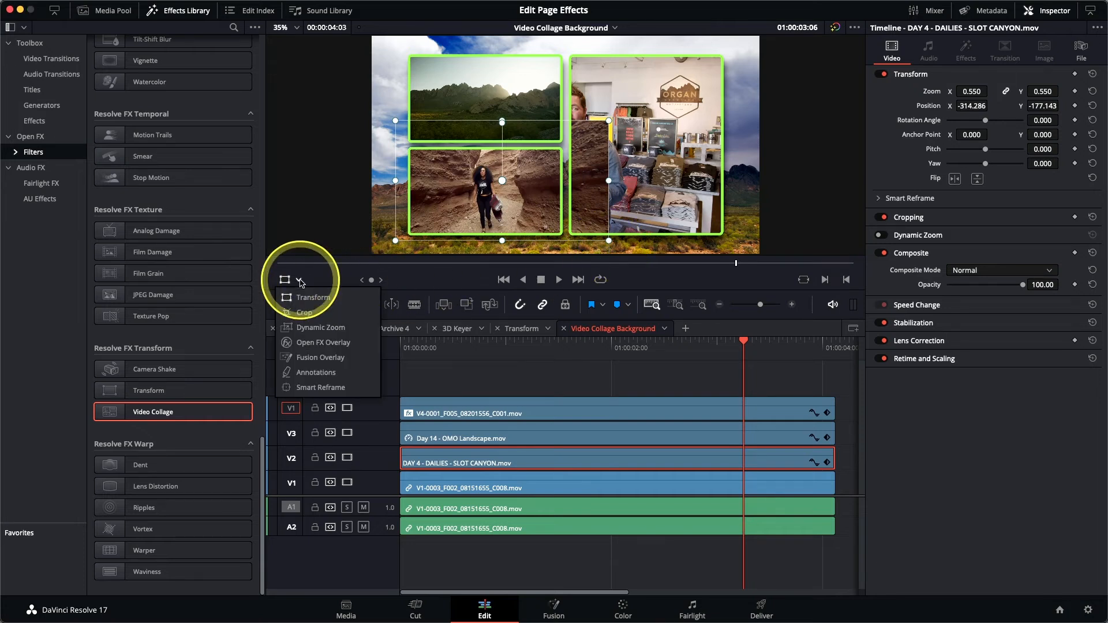
{"action": "left_click", "coordinate": [306, 306]}
{"action": "left_click_drag", "start_coordinate": [609, 182], "coordinate": [565, 183]}
{"action": "left_click", "coordinate": [482, 130]}
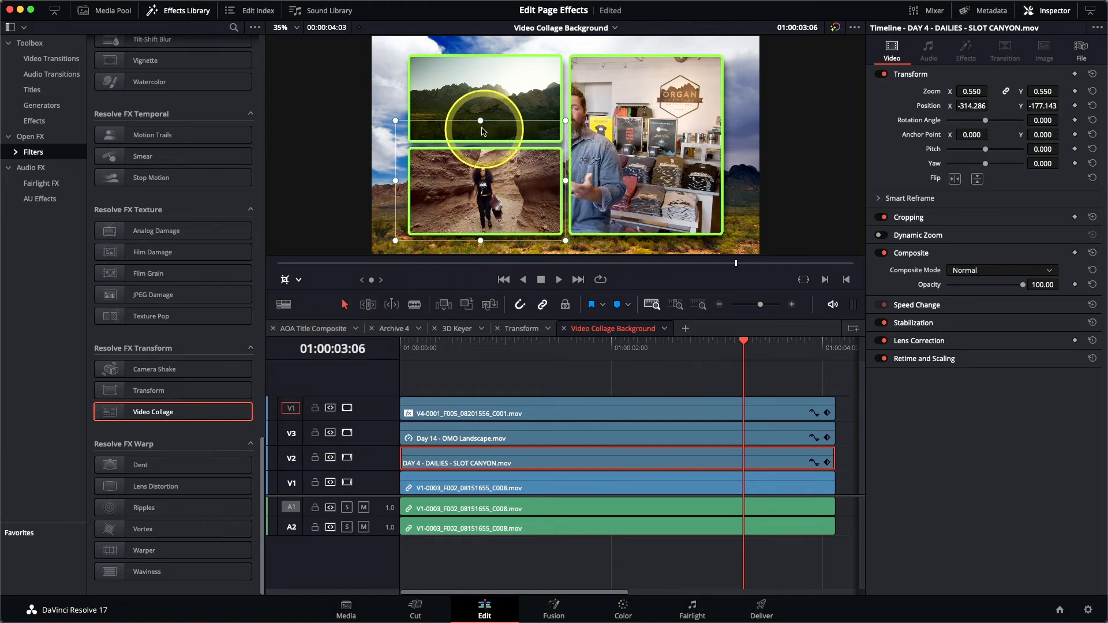
{"action": "left_click_drag", "start_coordinate": [482, 124], "coordinate": [482, 140]}
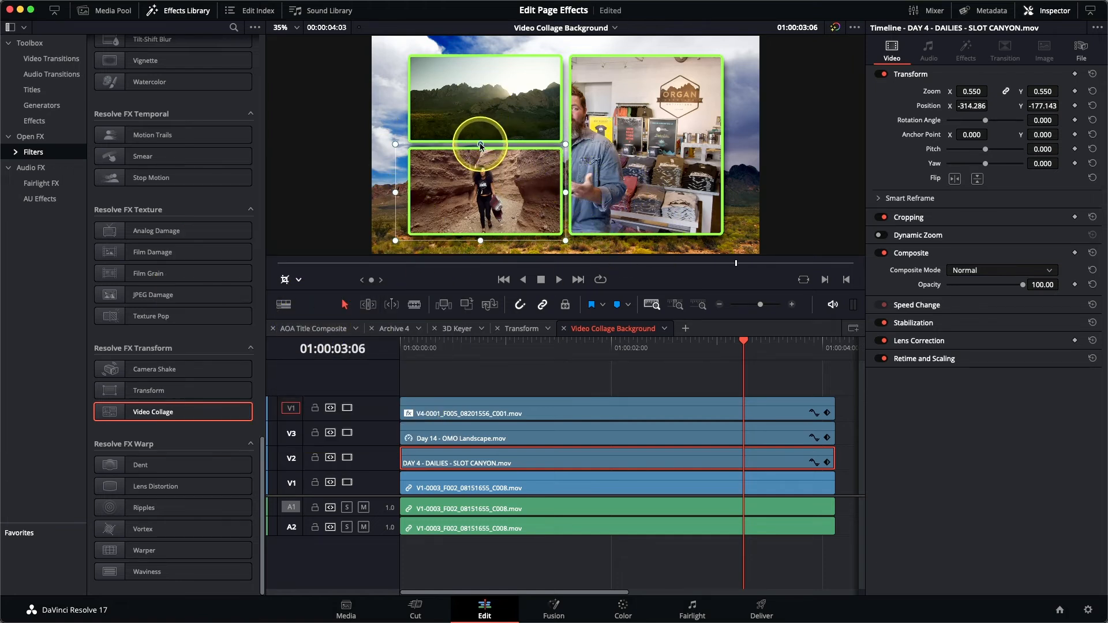
{"action": "left_click_drag", "start_coordinate": [396, 193], "coordinate": [398, 192]}
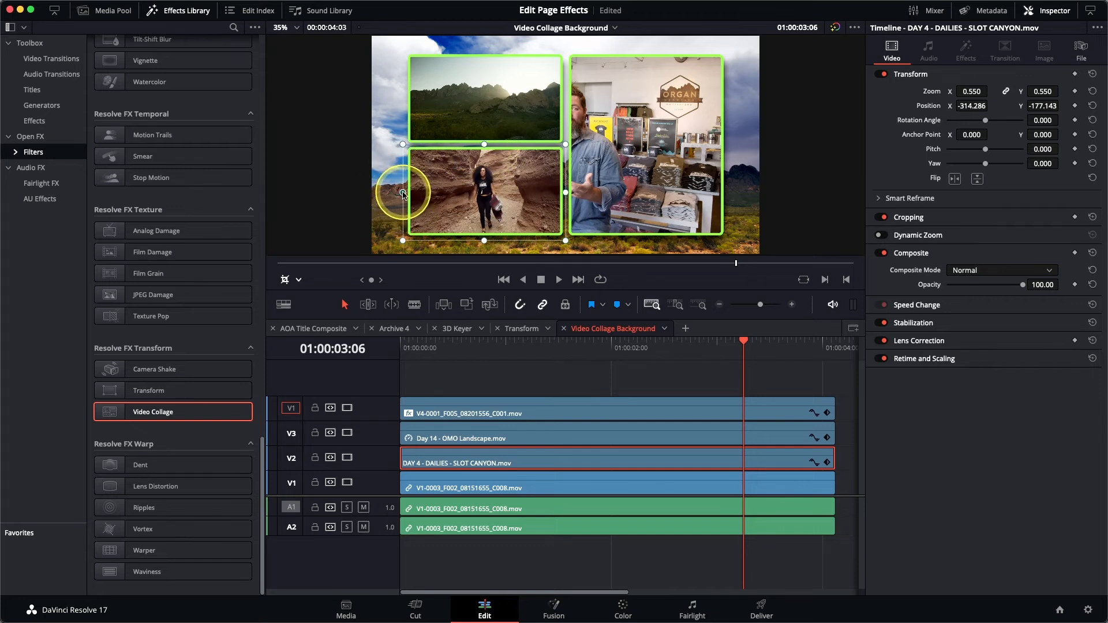
Step: Move and scale the shop interview clip to fill the right tile (zoom 1.185, position 374.286/42.857)
{"action": "left_click", "coordinate": [556, 490]}
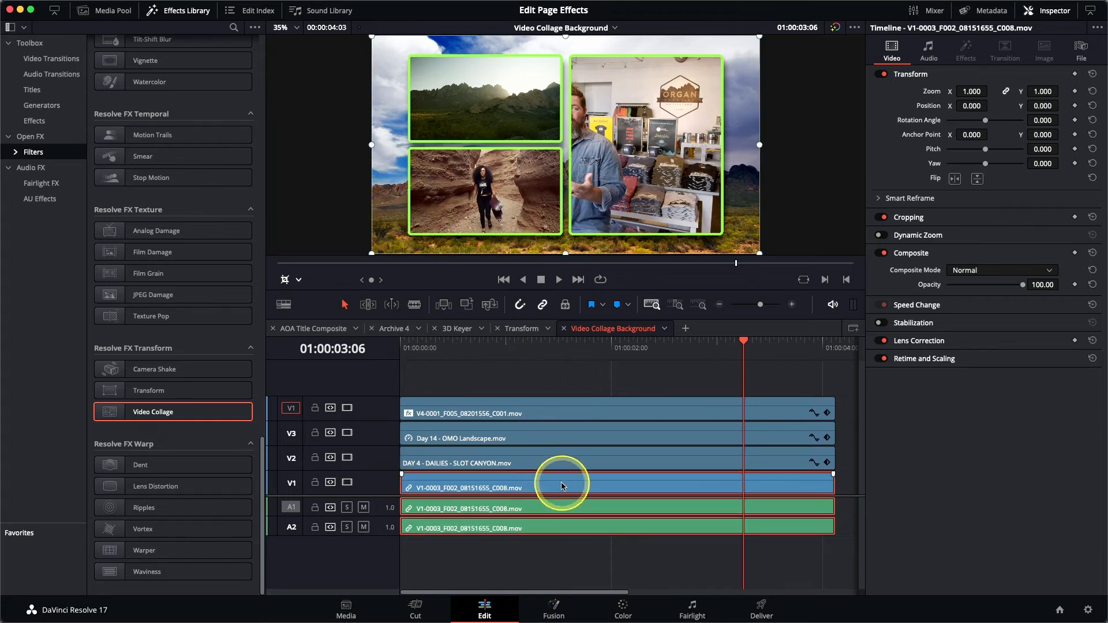
{"action": "left_click", "coordinate": [298, 280]}
{"action": "left_click", "coordinate": [291, 295]}
{"action": "left_click_drag", "start_coordinate": [465, 207], "coordinate": [722, 164]}
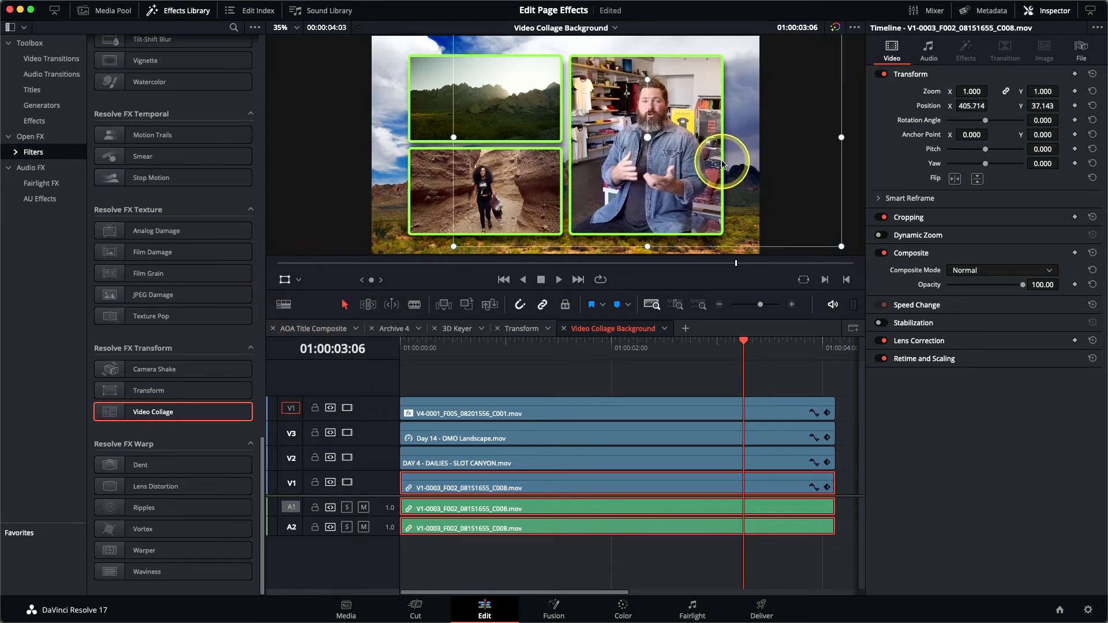
{"action": "left_click_drag", "start_coordinate": [454, 246], "coordinate": [414, 271]}
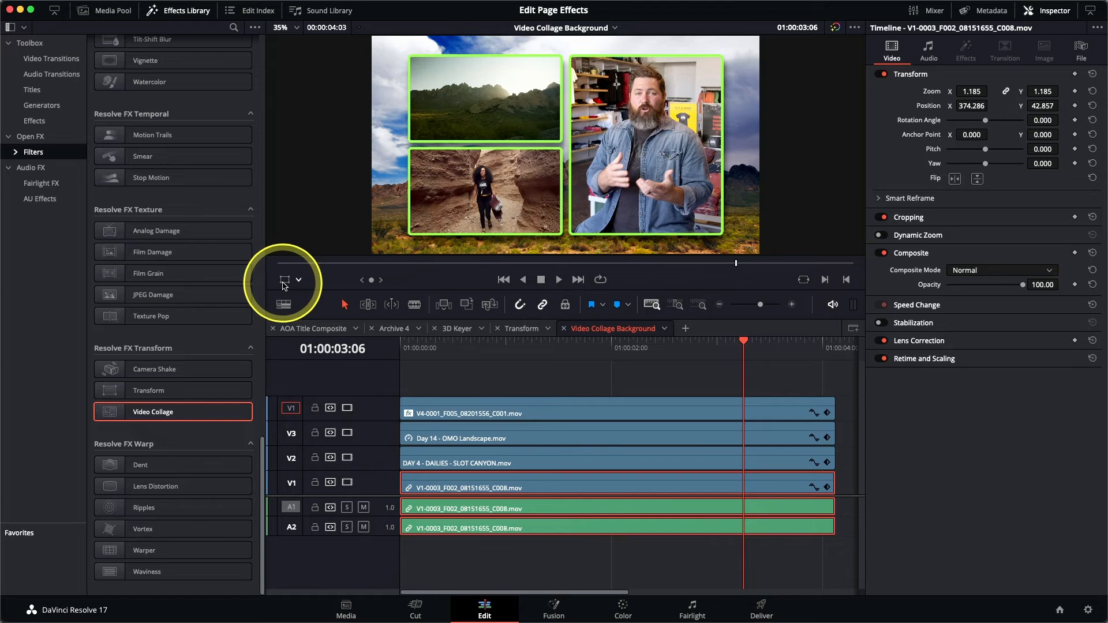
{"action": "left_click_drag", "start_coordinate": [426, 354], "coordinate": [381, 359]}
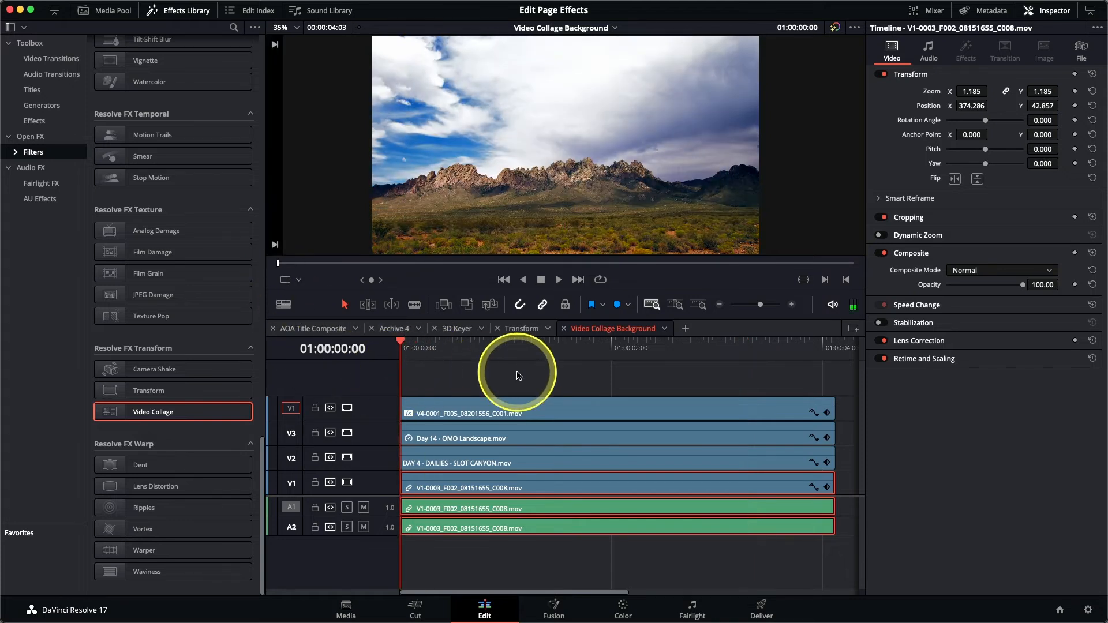
Step: Play the finished collage from the start, then bring up the list of timelines
{"action": "key", "text": "space"}
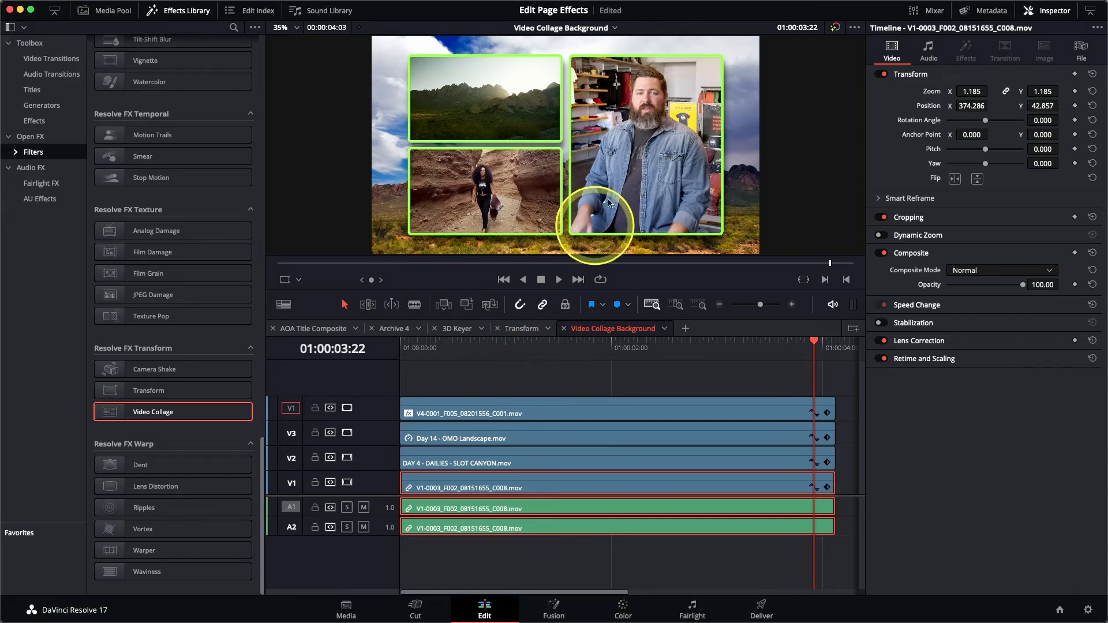
{"action": "left_click", "coordinate": [582, 30]}
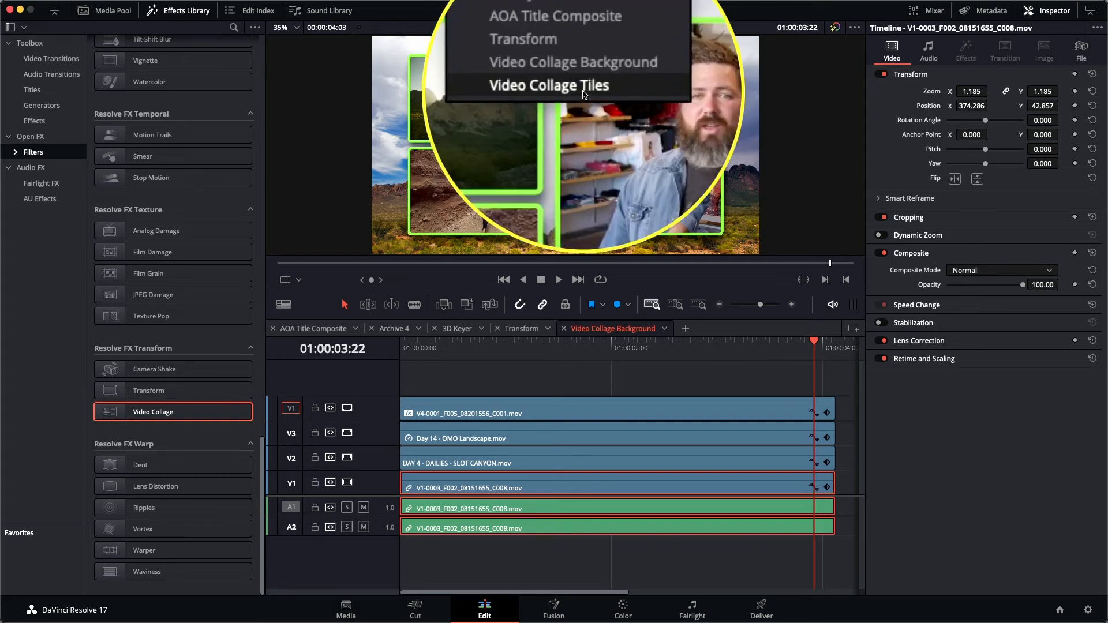
Step: Open the Video Collage Tiles timeline and scrub forward until the ORGAN logo appears
{"action": "left_click", "coordinate": [583, 93]}
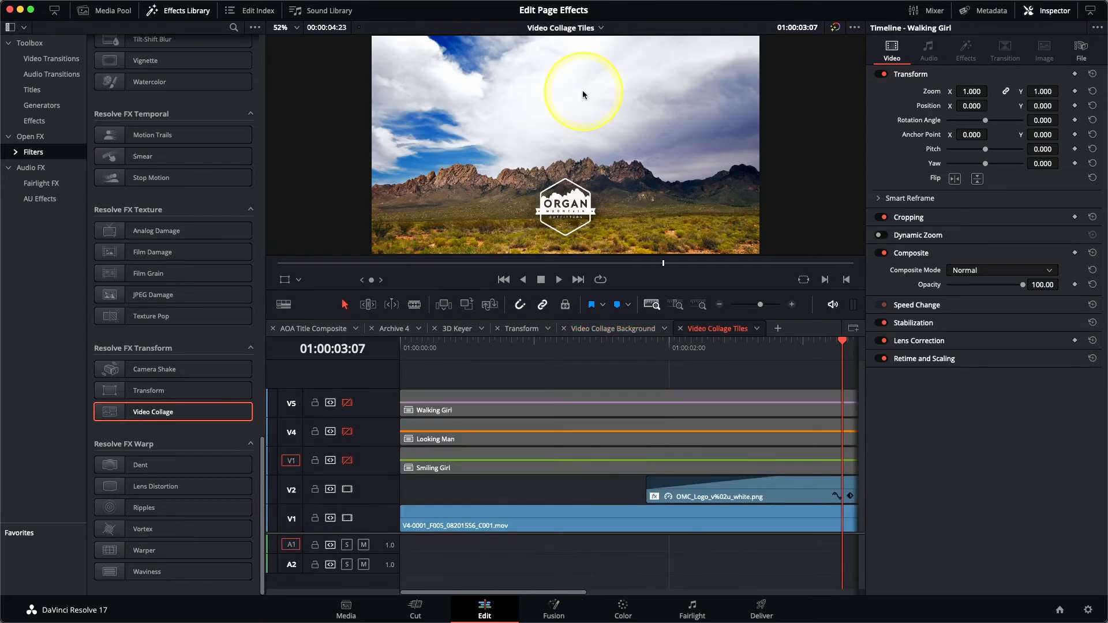
{"action": "left_click", "coordinate": [612, 357]}
{"action": "left_click_drag", "start_coordinate": [612, 357], "coordinate": [462, 359]}
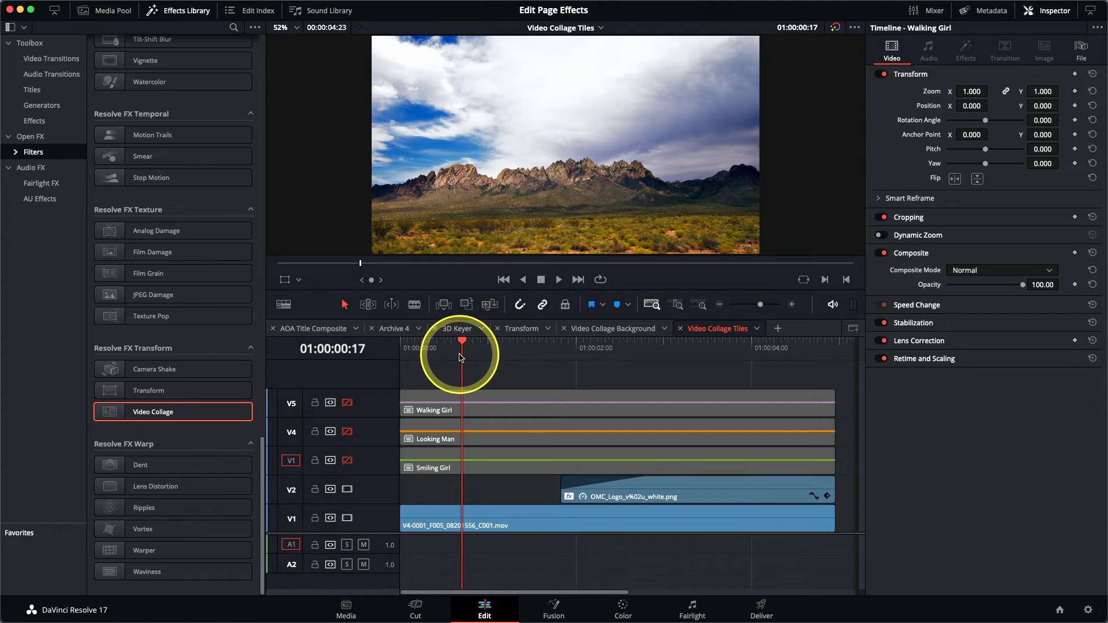
{"action": "left_click_drag", "start_coordinate": [462, 357], "coordinate": [402, 364]}
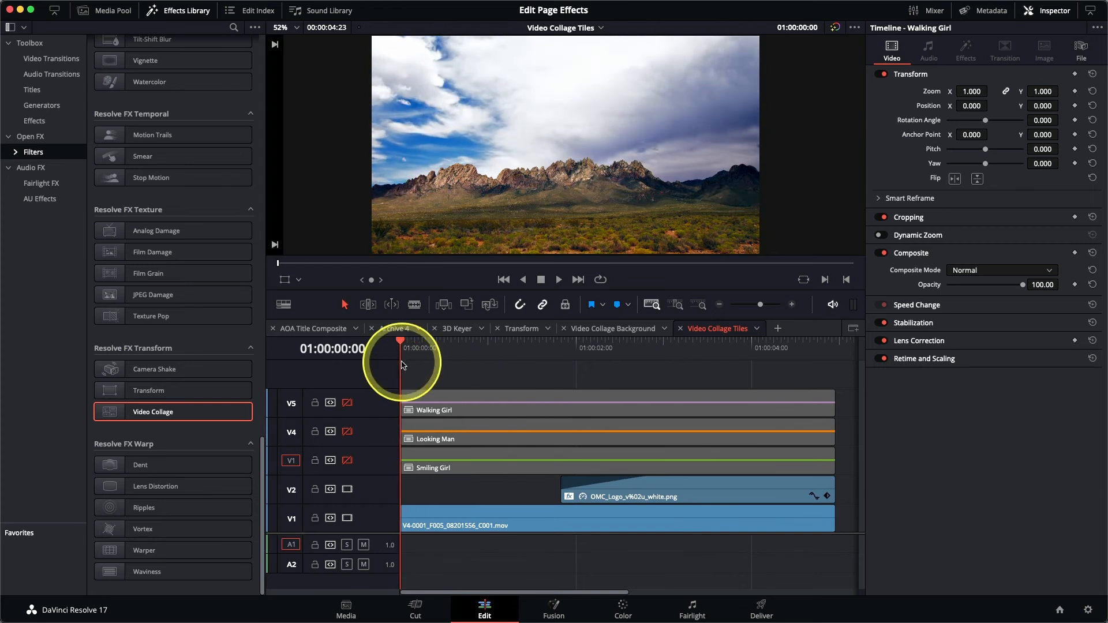
Step: Preview the Smiling Girl, Looking Man and Walking Girl tracks, leaving only Smiling Girl enabled
{"action": "left_click", "coordinate": [346, 461]}
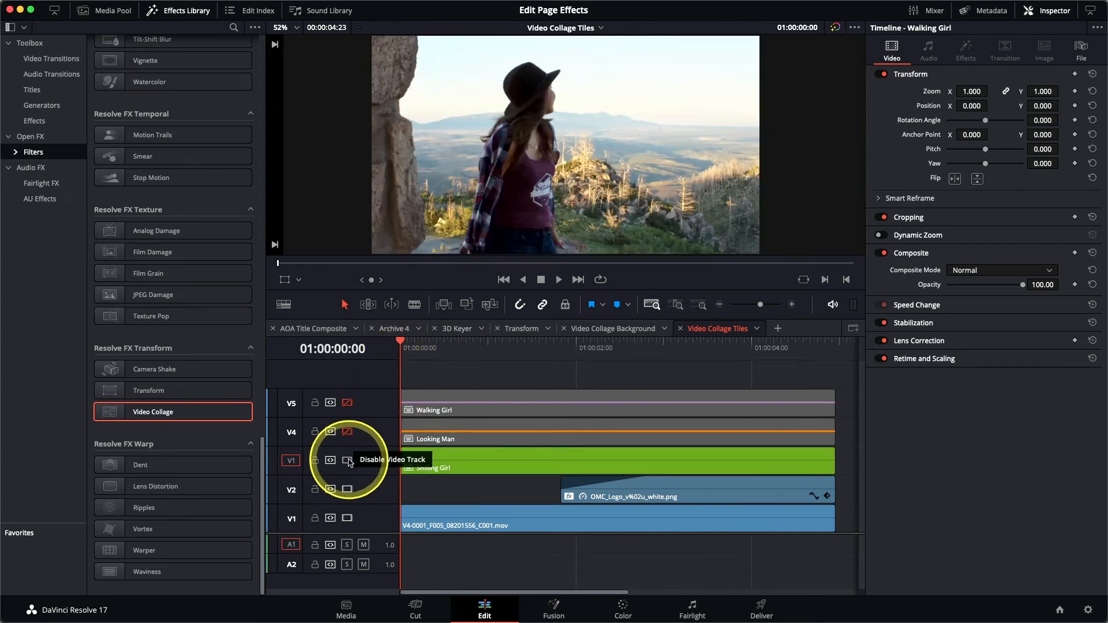
{"action": "mouse_move", "coordinate": [415, 349]}
{"action": "left_mouse_down"}
{"action": "mouse_move", "coordinate": [596, 356]}
{"action": "mouse_move", "coordinate": [638, 346]}
{"action": "mouse_move", "coordinate": [403, 351]}
{"action": "left_mouse_up"}
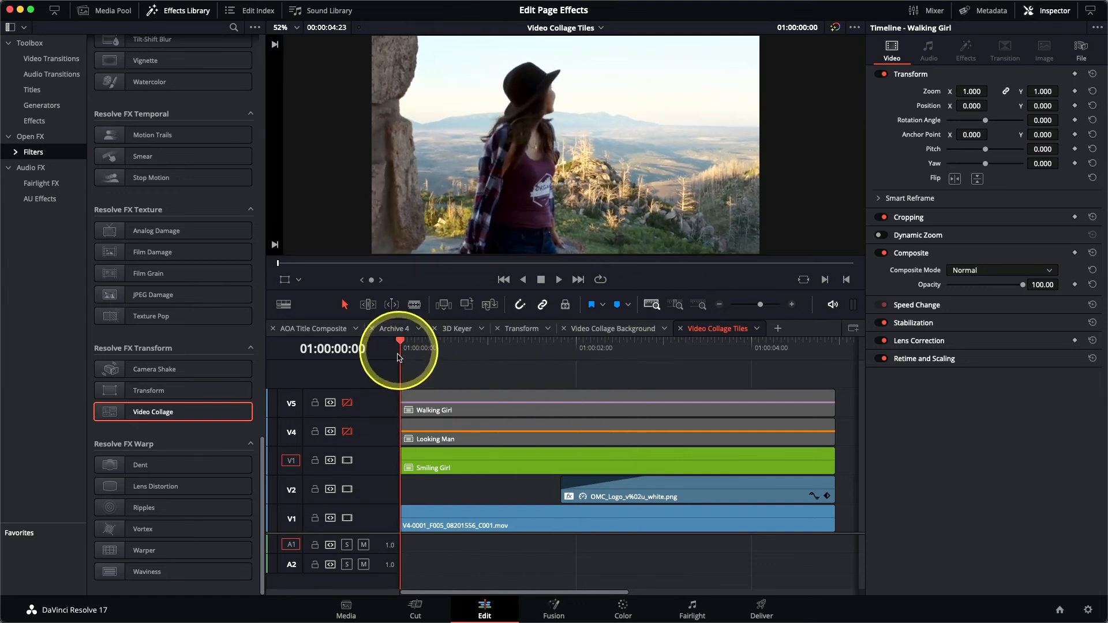
{"action": "left_click", "coordinate": [347, 432]}
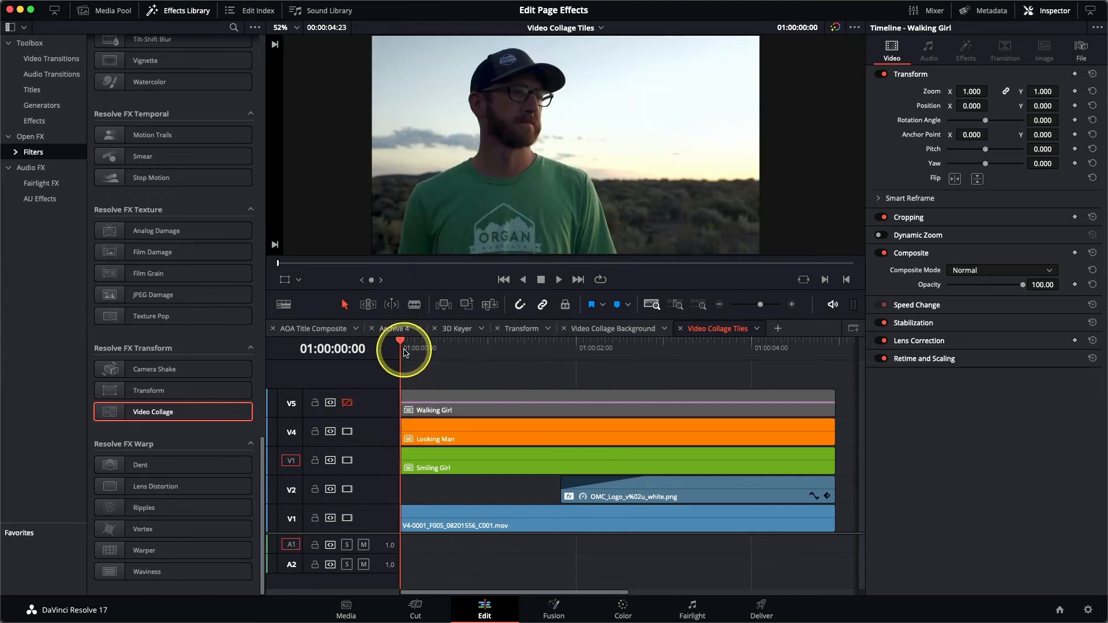
{"action": "left_click", "coordinate": [347, 403]}
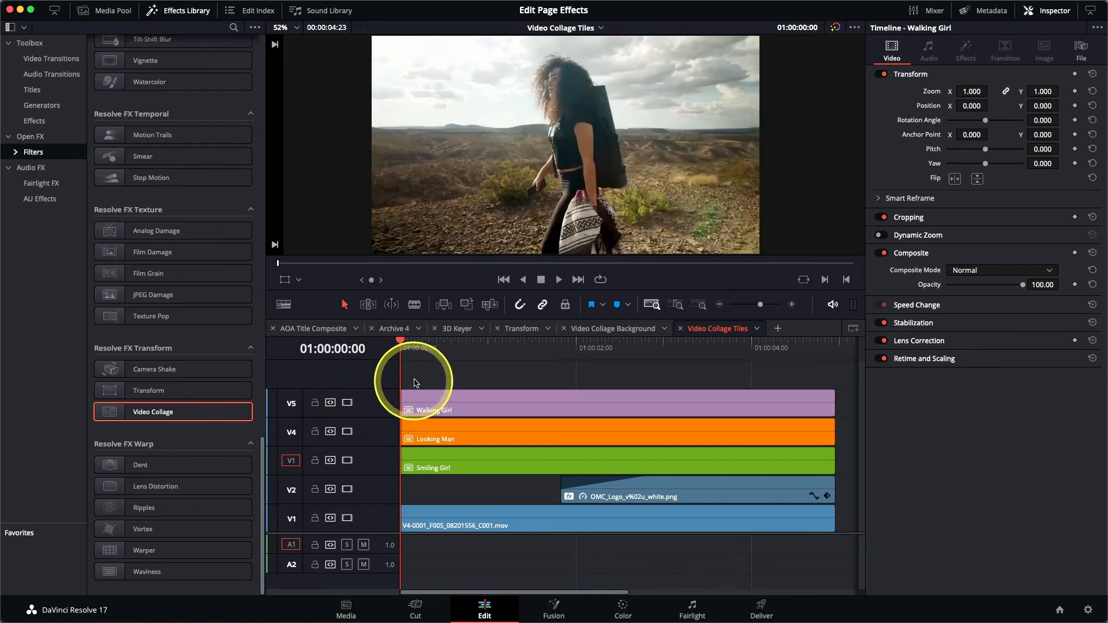
{"action": "left_click_drag", "start_coordinate": [434, 349], "coordinate": [402, 353]}
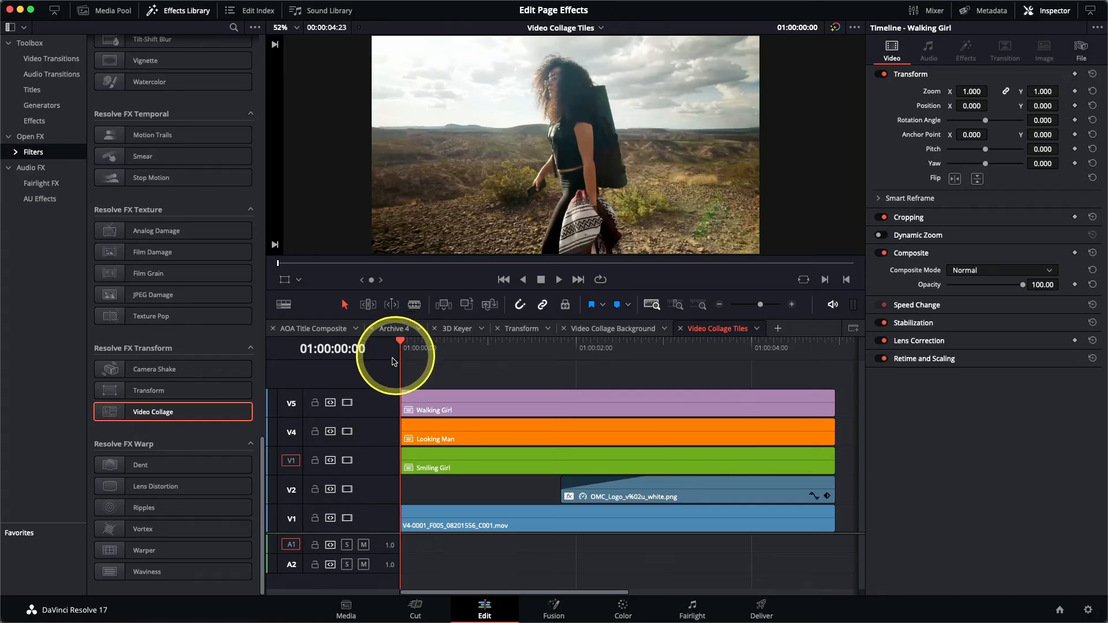
{"action": "left_click", "coordinate": [348, 402]}
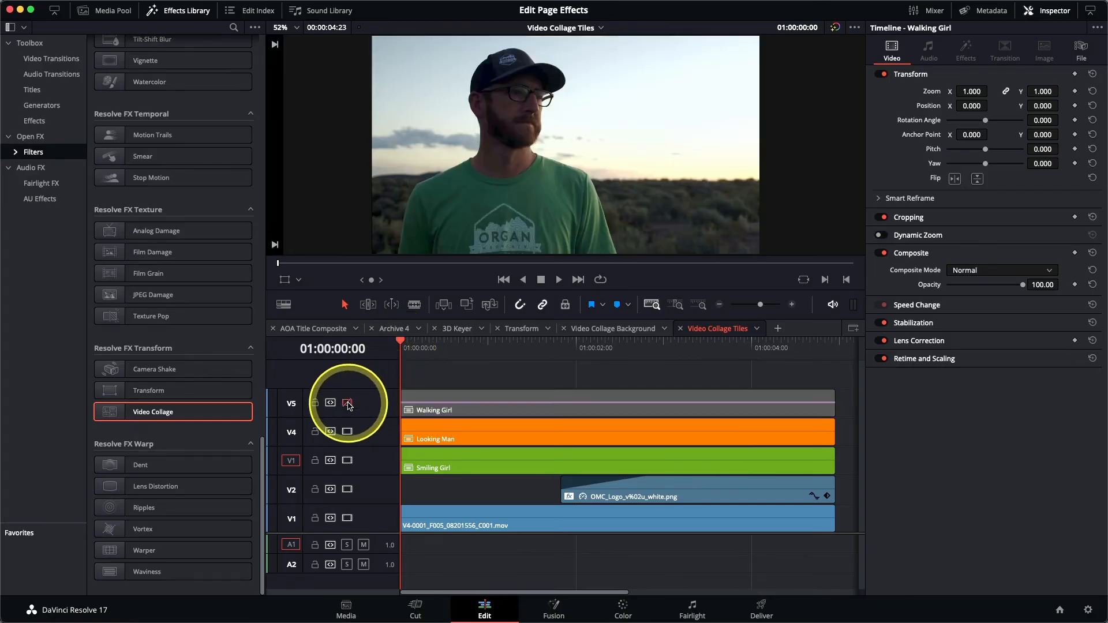
{"action": "left_click", "coordinate": [348, 432]}
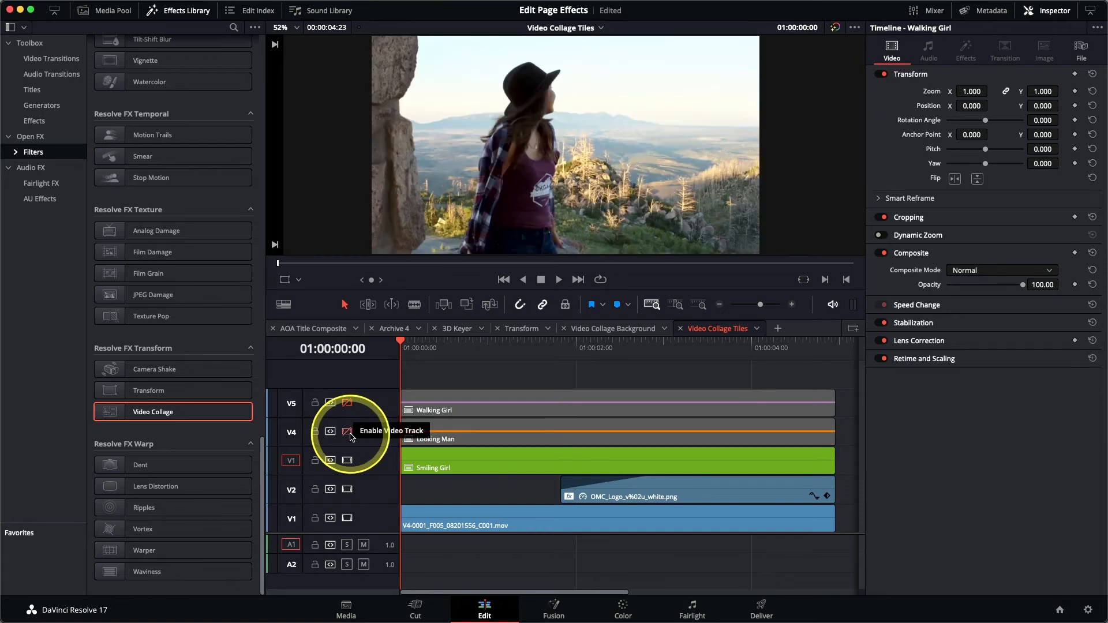
{"action": "left_click_drag", "start_coordinate": [404, 346], "coordinate": [539, 359]}
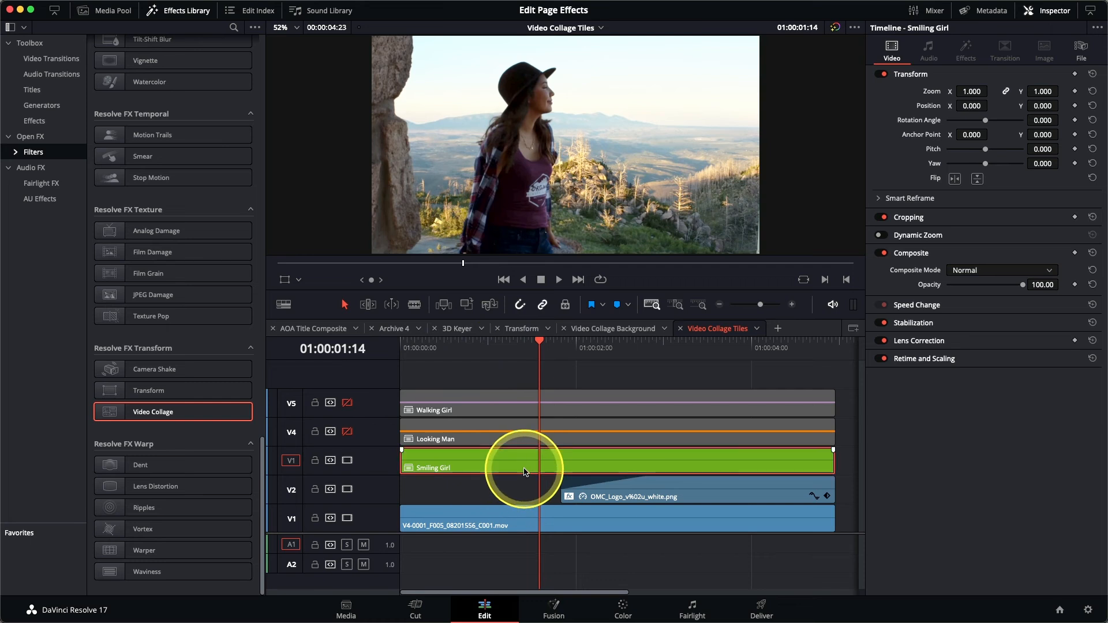
Step: Apply Video Collage to the Smiling Girl clip and set its Workflow to Create Tile
{"action": "double_click", "coordinate": [176, 411]}
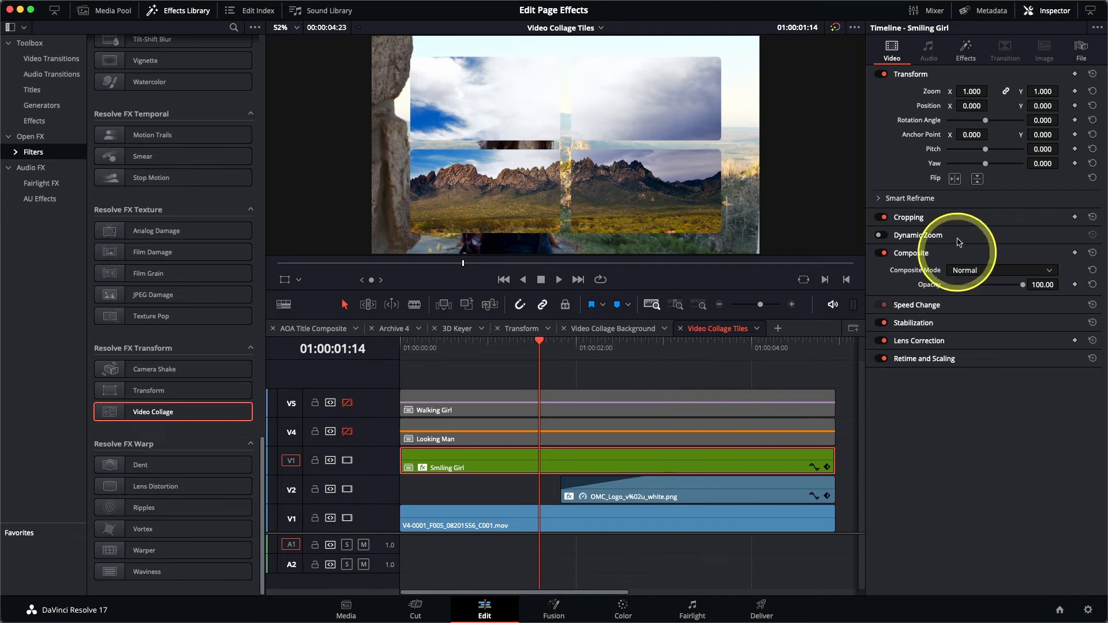
{"action": "left_click", "coordinate": [965, 57]}
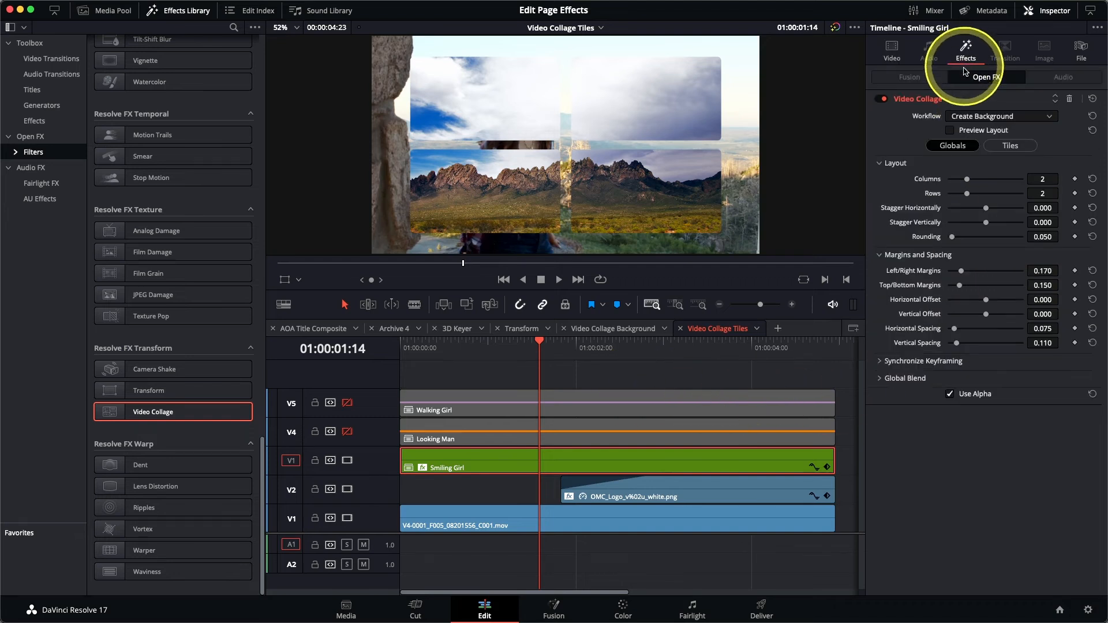
{"action": "left_click", "coordinate": [971, 118]}
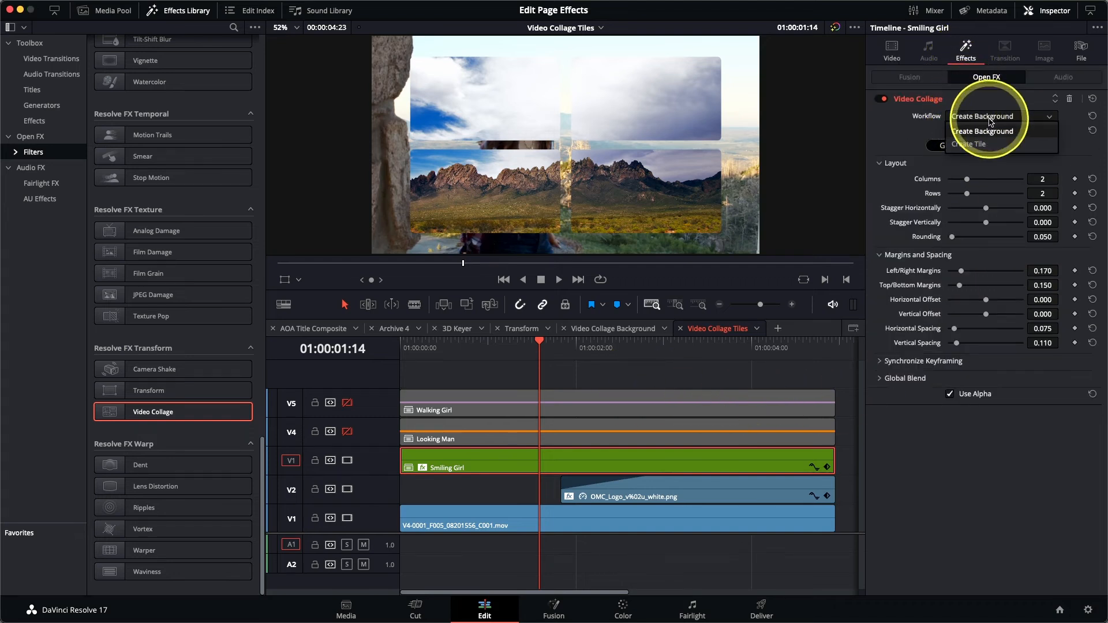
{"action": "left_click", "coordinate": [975, 144]}
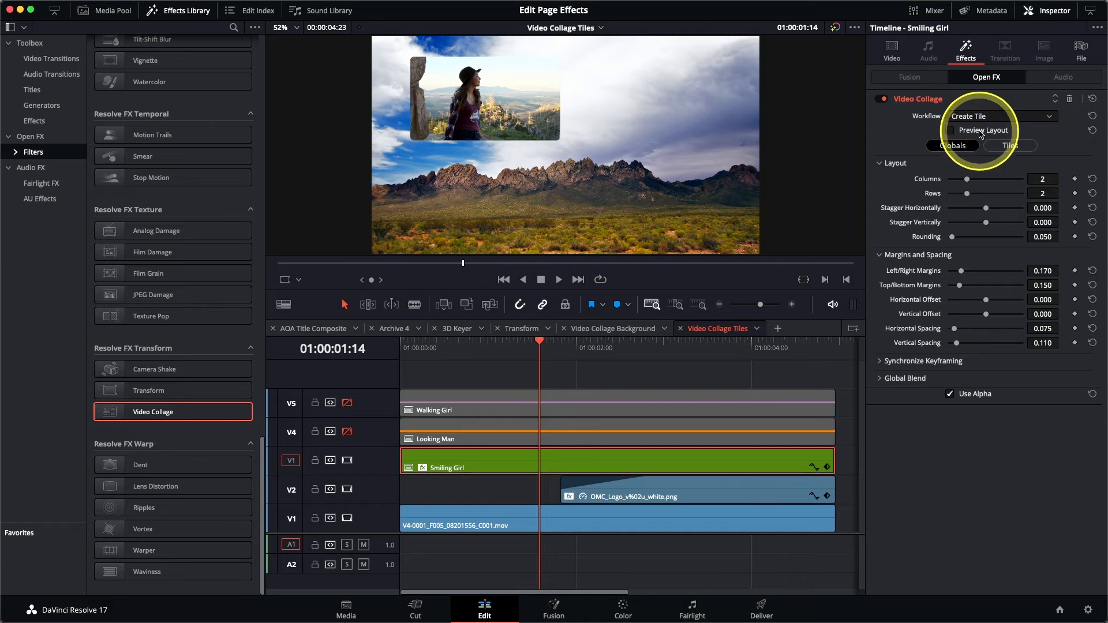
Step: Preview the layout with 3 columns, 1 row, rounding 1.0 for circular tiles, and vertical offset 0.198
{"action": "left_click", "coordinate": [981, 134]}
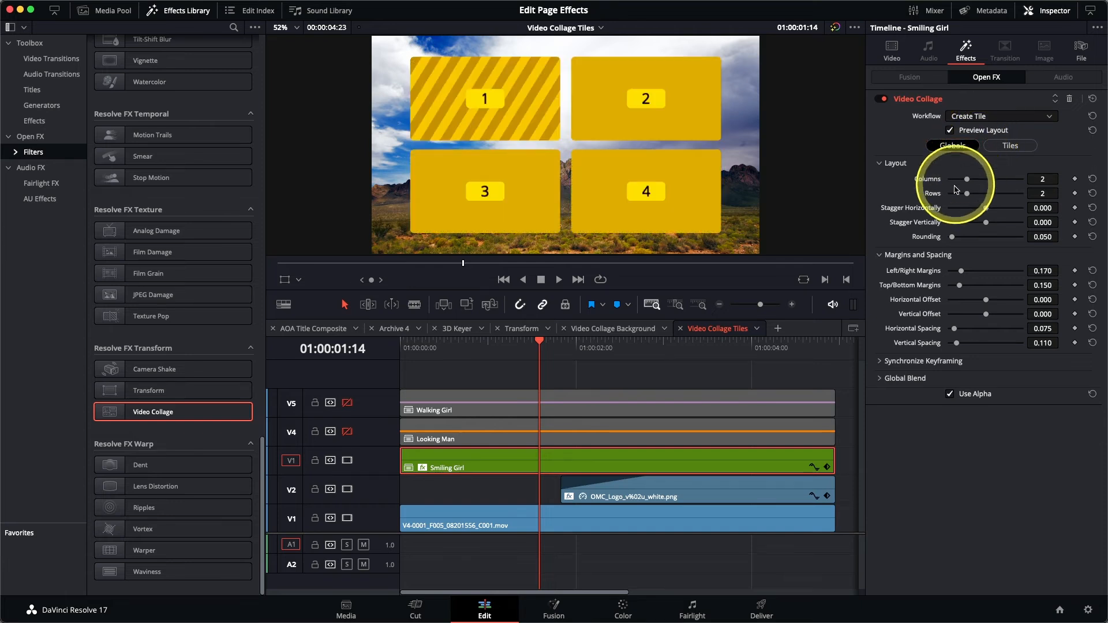
{"action": "left_click_drag", "start_coordinate": [968, 183], "coordinate": [979, 184]}
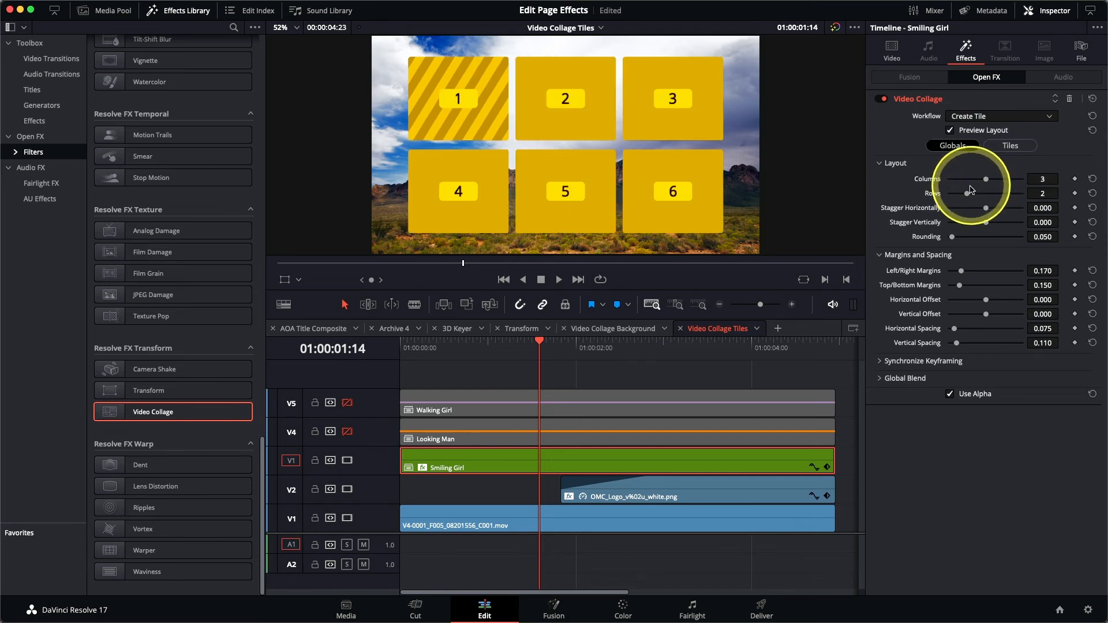
{"action": "left_click_drag", "start_coordinate": [967, 194], "coordinate": [951, 198]}
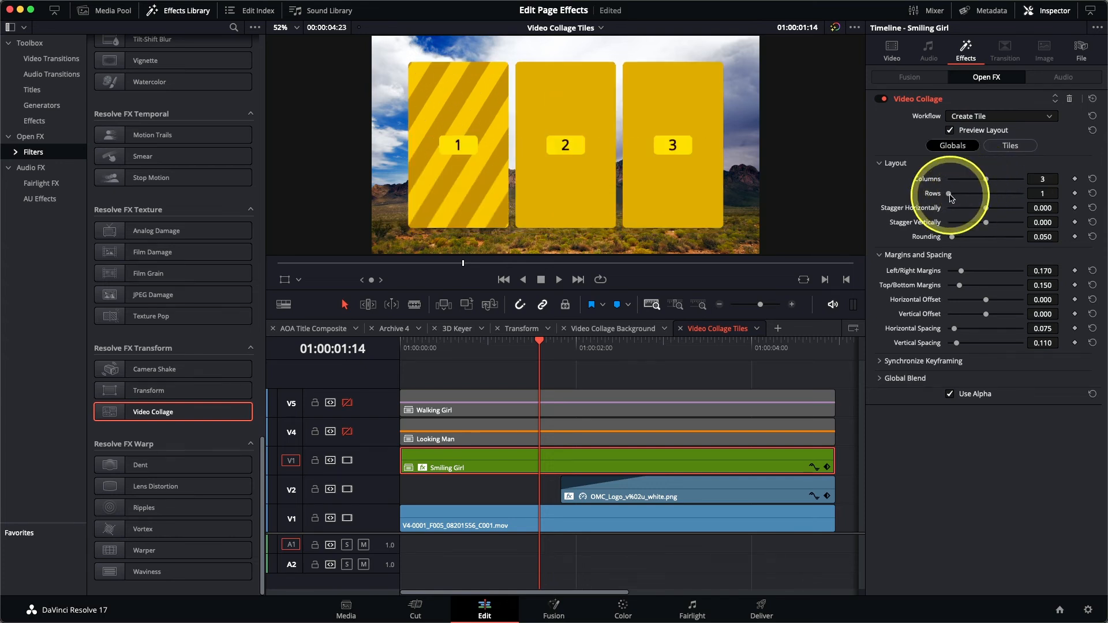
{"action": "left_click_drag", "start_coordinate": [952, 237], "coordinate": [1026, 238]}
{"action": "left_click_drag", "start_coordinate": [987, 319], "coordinate": [1000, 315]}
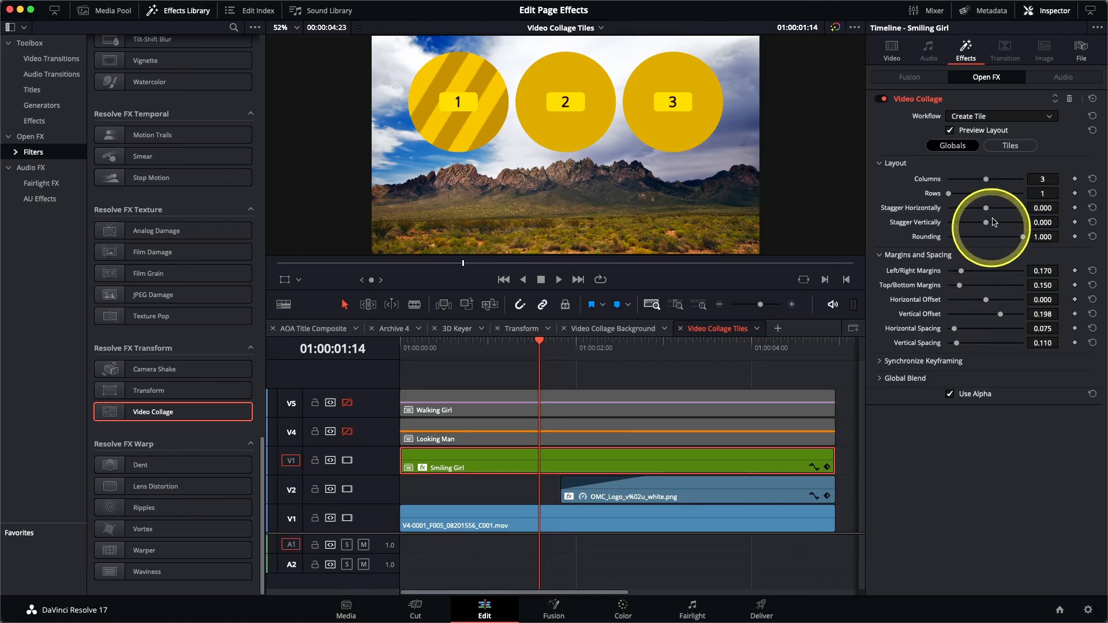
{"action": "left_click", "coordinate": [1008, 146]}
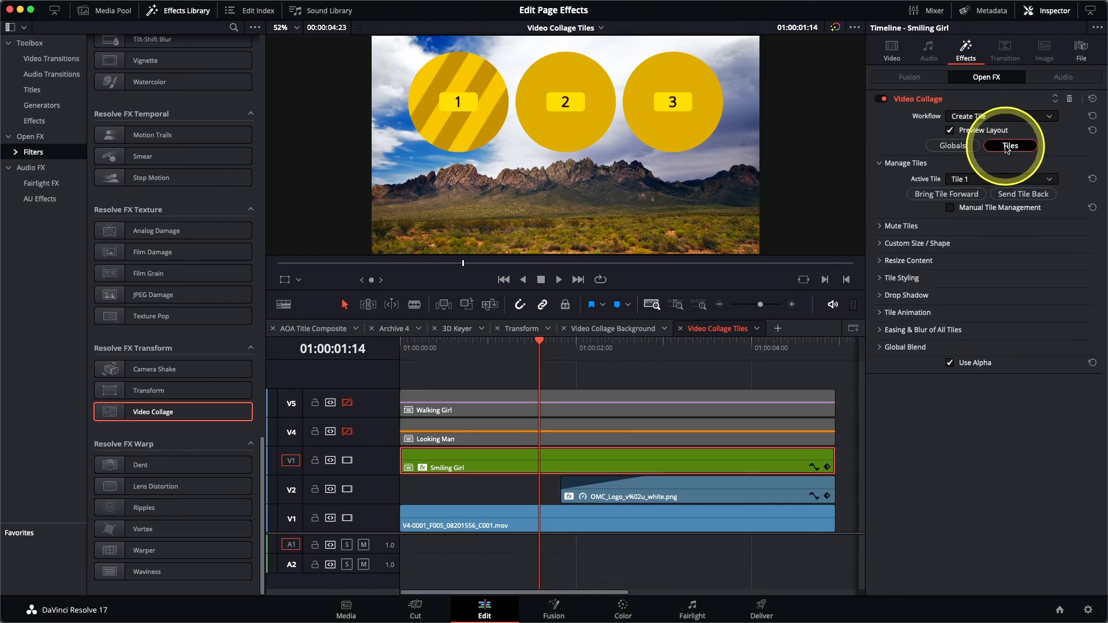
Step: Set the tile border to 0.010 and the tile colour to light grey at 90% brightness
{"action": "left_click", "coordinate": [881, 280]}
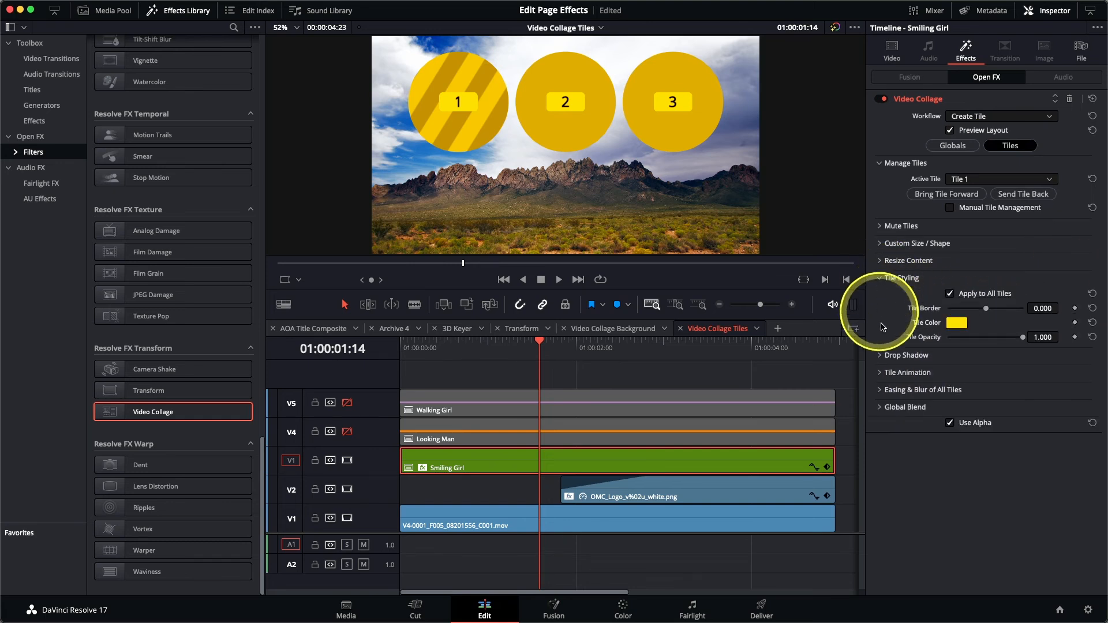
{"action": "left_click", "coordinate": [986, 311]}
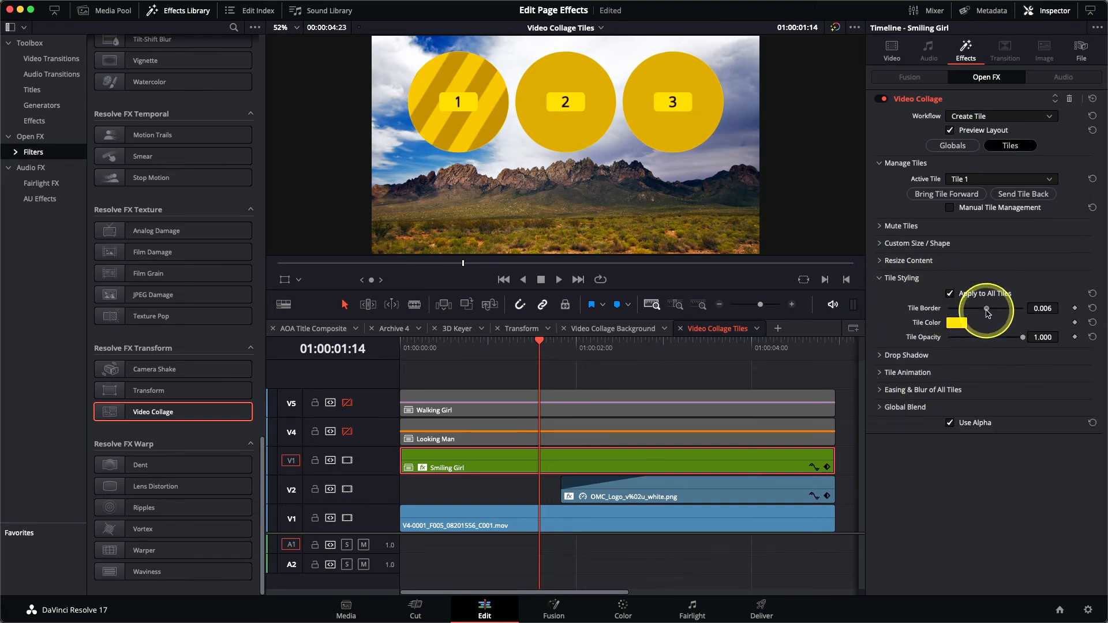
{"action": "left_click_drag", "start_coordinate": [986, 311], "coordinate": [987, 311]}
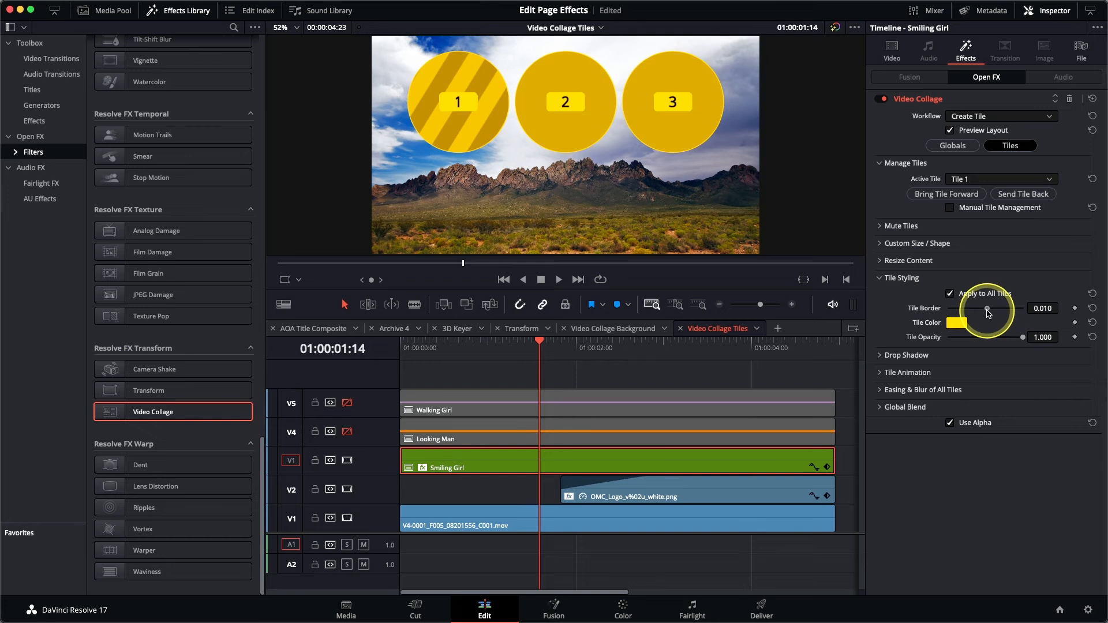
{"action": "left_click", "coordinate": [956, 322]}
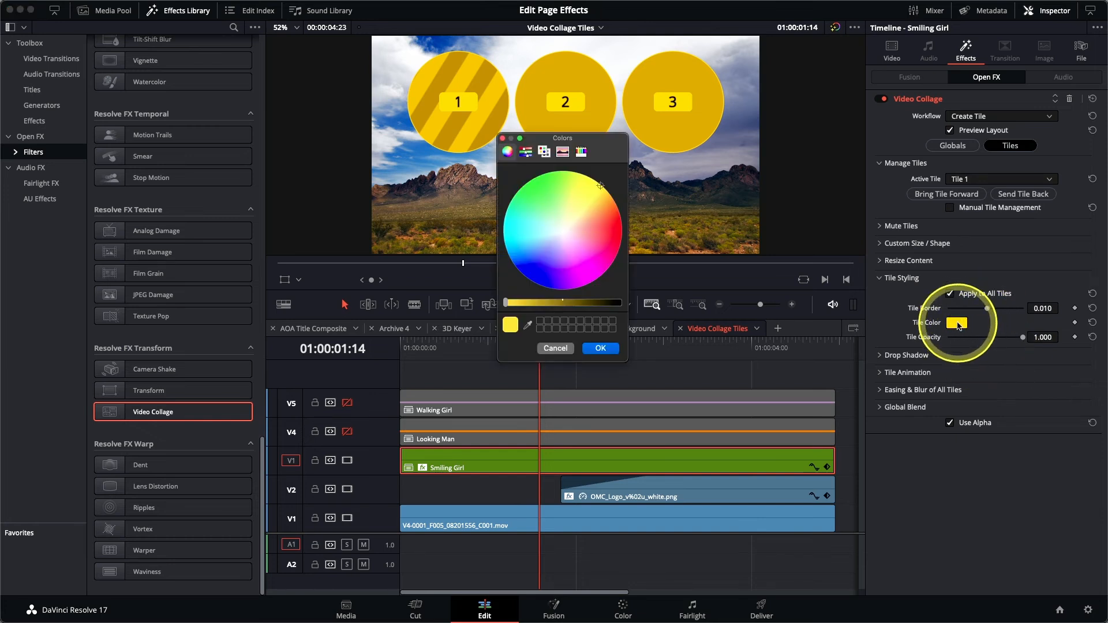
{"action": "left_click", "coordinate": [526, 151]}
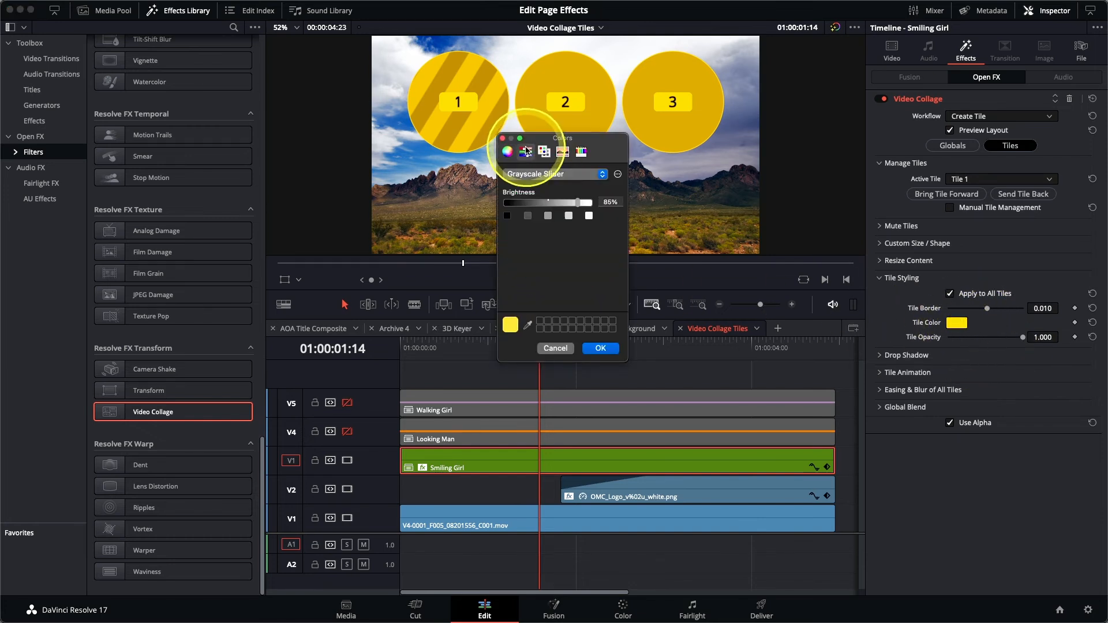
{"action": "left_click", "coordinate": [585, 203]}
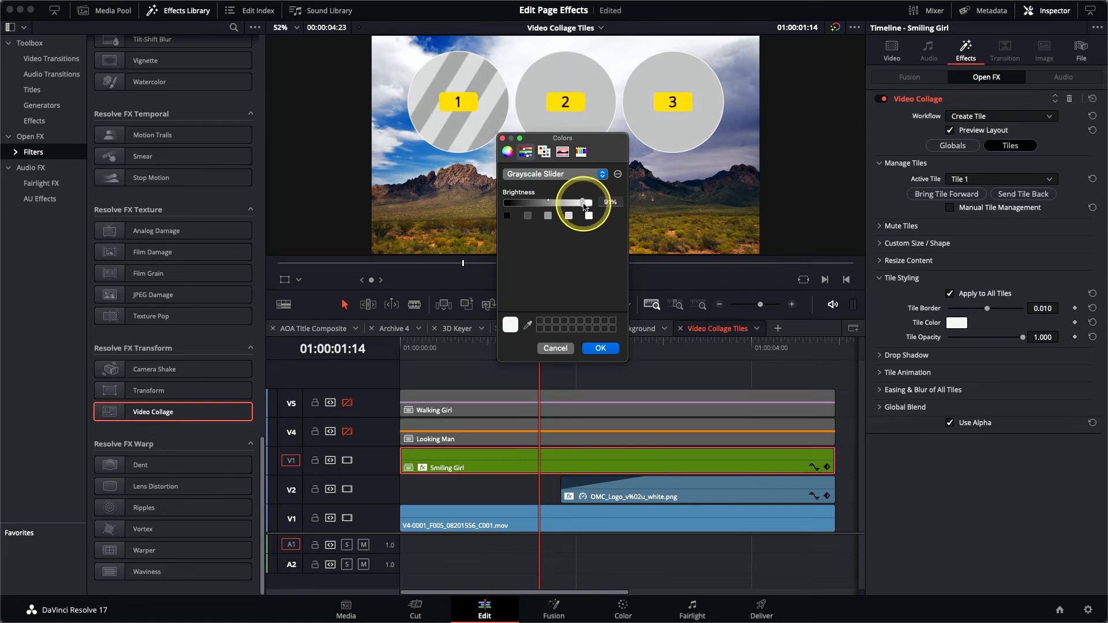
{"action": "left_click", "coordinate": [604, 349]}
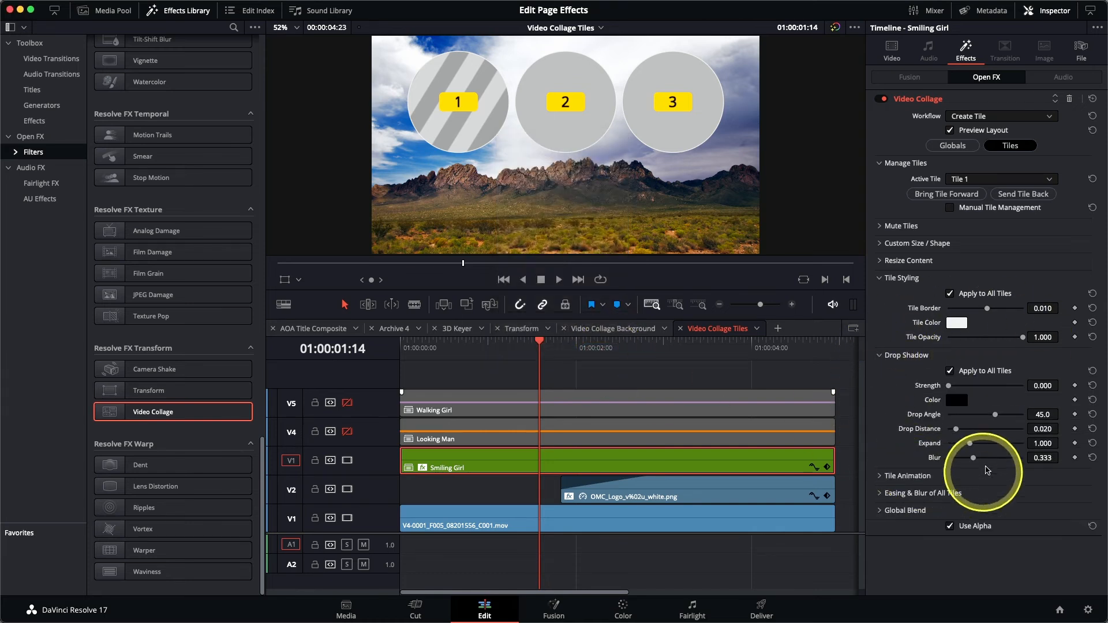
Step: Set the drop shadow strength to 0.581, angle to 87.8 and distance to 0.042
{"action": "left_click_drag", "start_coordinate": [948, 388], "coordinate": [975, 390]}
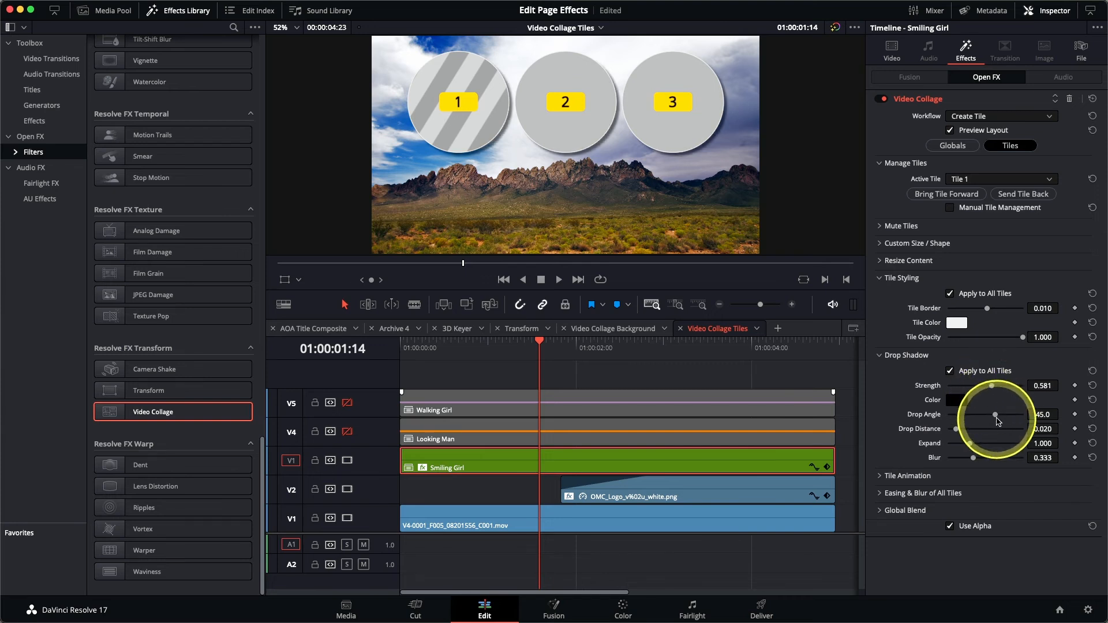
{"action": "left_click_drag", "start_coordinate": [994, 415], "coordinate": [1007, 417]}
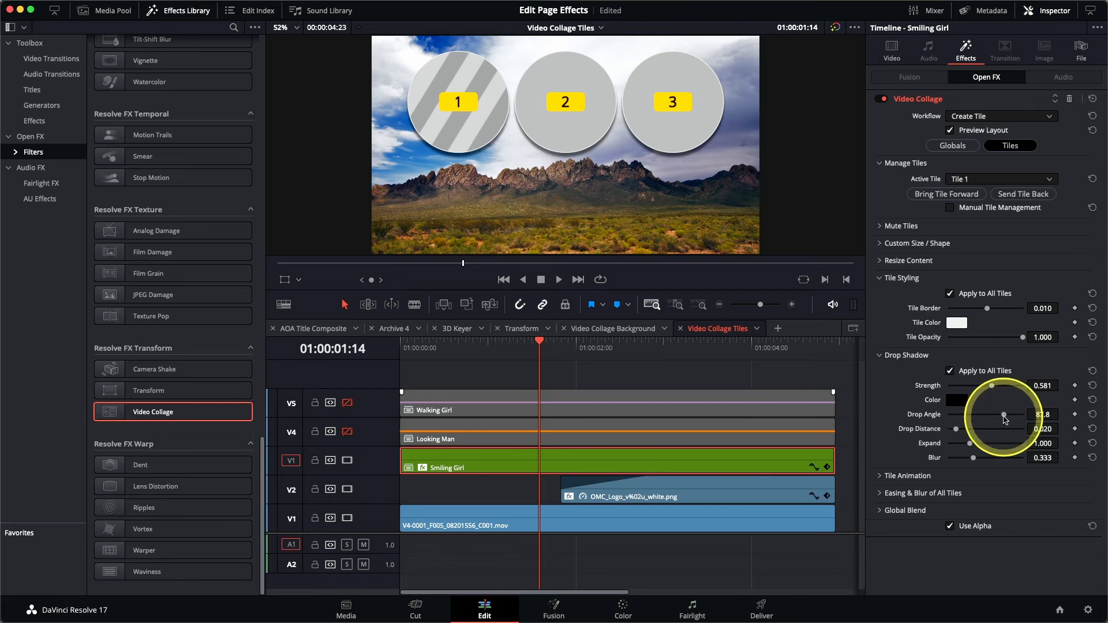
{"action": "left_click_drag", "start_coordinate": [956, 429], "coordinate": [975, 460]}
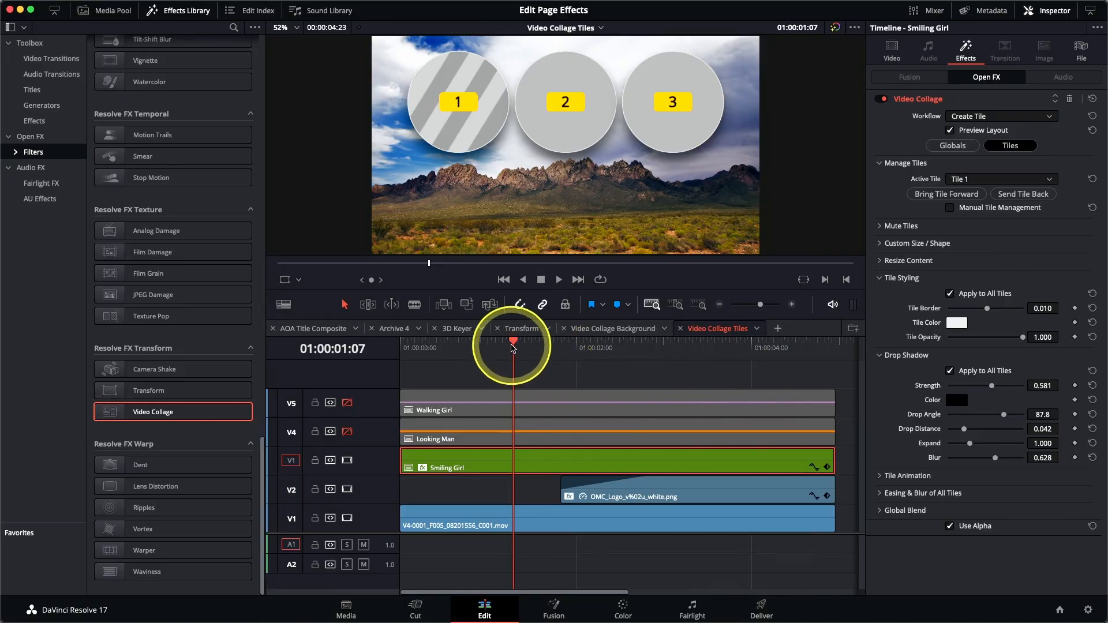
Step: Move the playhead to about 01:00:02:02, where the ORGAN logo appears
{"action": "left_click_drag", "start_coordinate": [513, 347], "coordinate": [588, 362]}
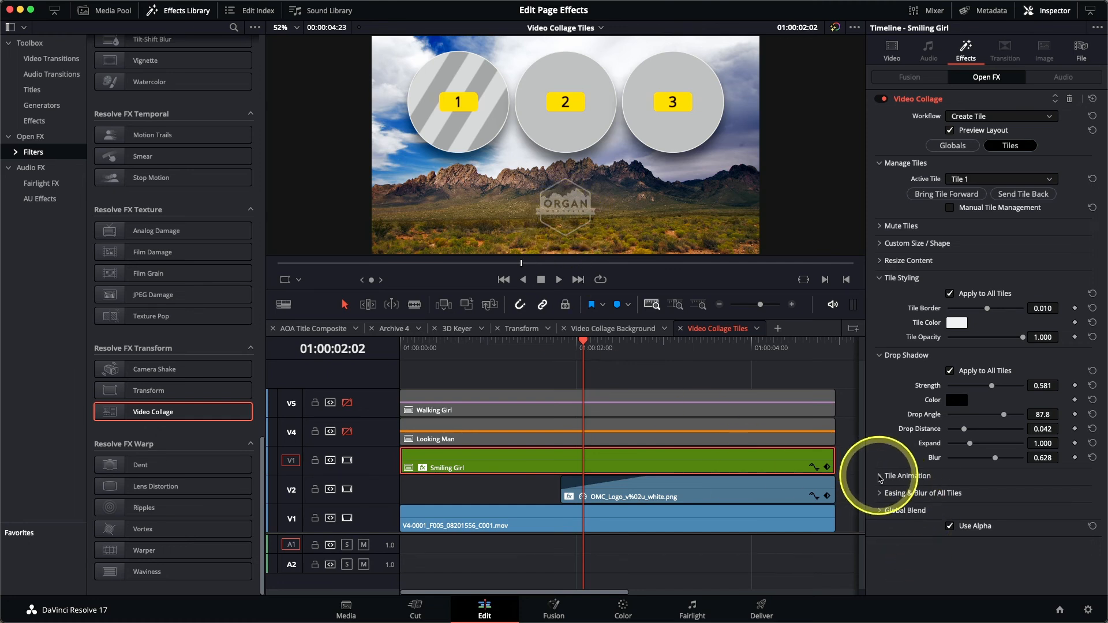
Step: Set the tile Fly Animation direction to Fly Up
{"action": "left_click", "coordinate": [880, 476]}
{"action": "scroll", "coordinate": [889, 447], "scroll_direction": "down", "scroll_amount": 2}
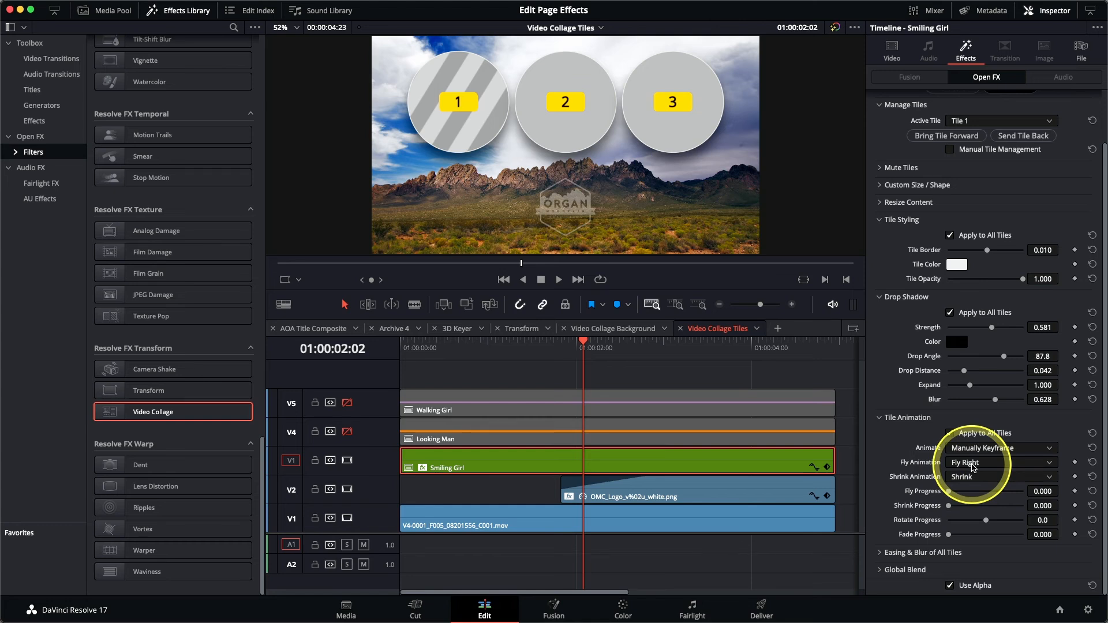
{"action": "left_click", "coordinate": [974, 466]}
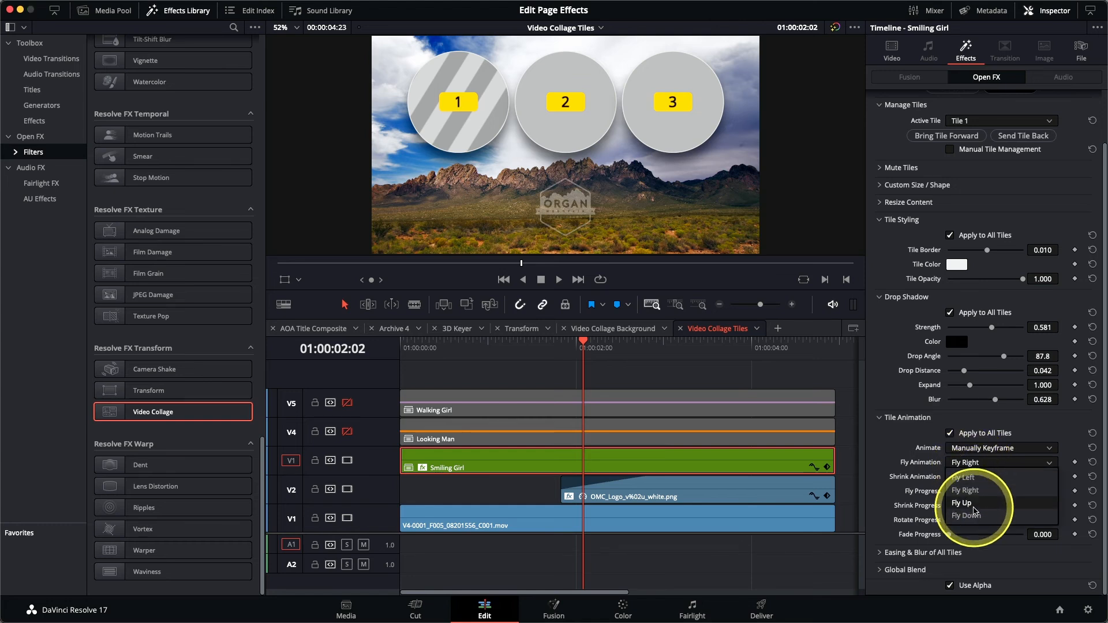
{"action": "left_click", "coordinate": [973, 506]}
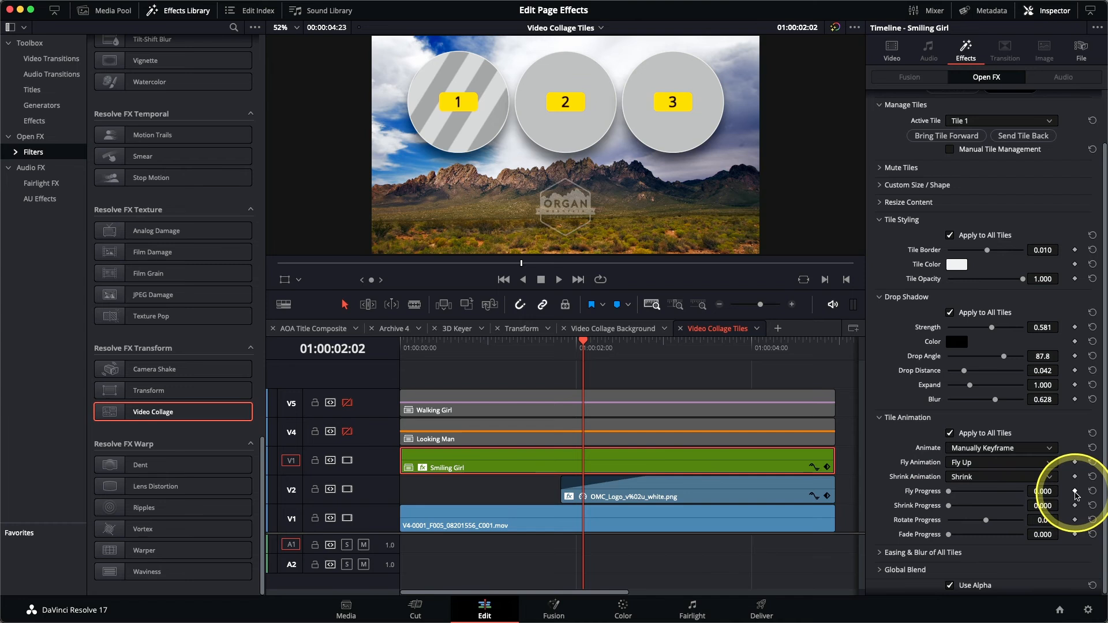
Step: Keyframe Fly Progress from 0.550 at the start to 0.000 at 2s, then play it back
{"action": "left_click", "coordinate": [1074, 491]}
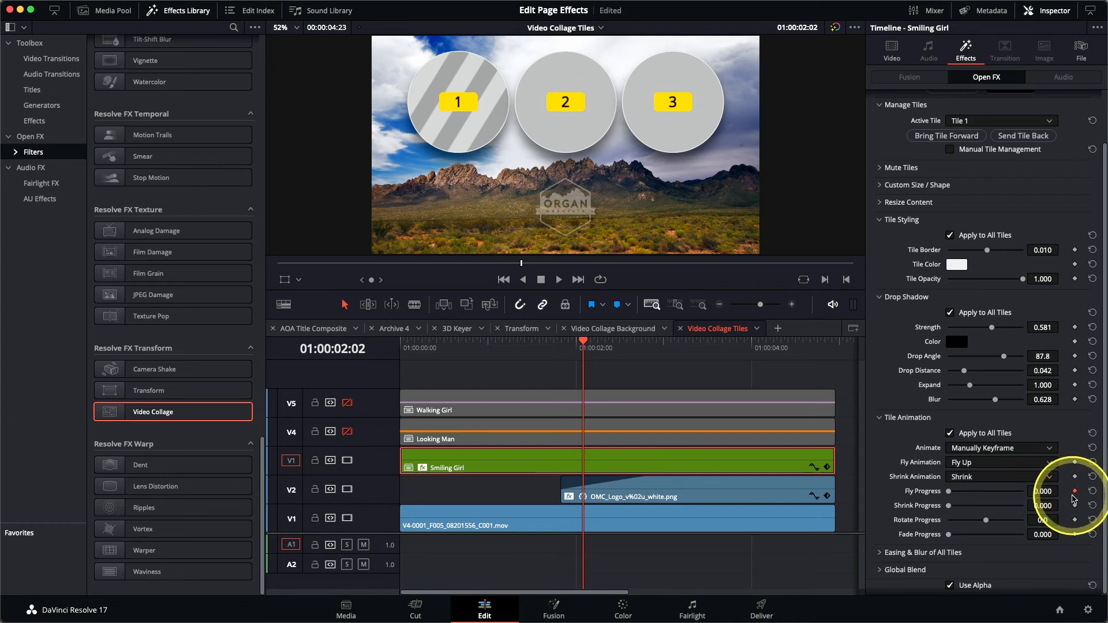
{"action": "key", "text": "Home"}
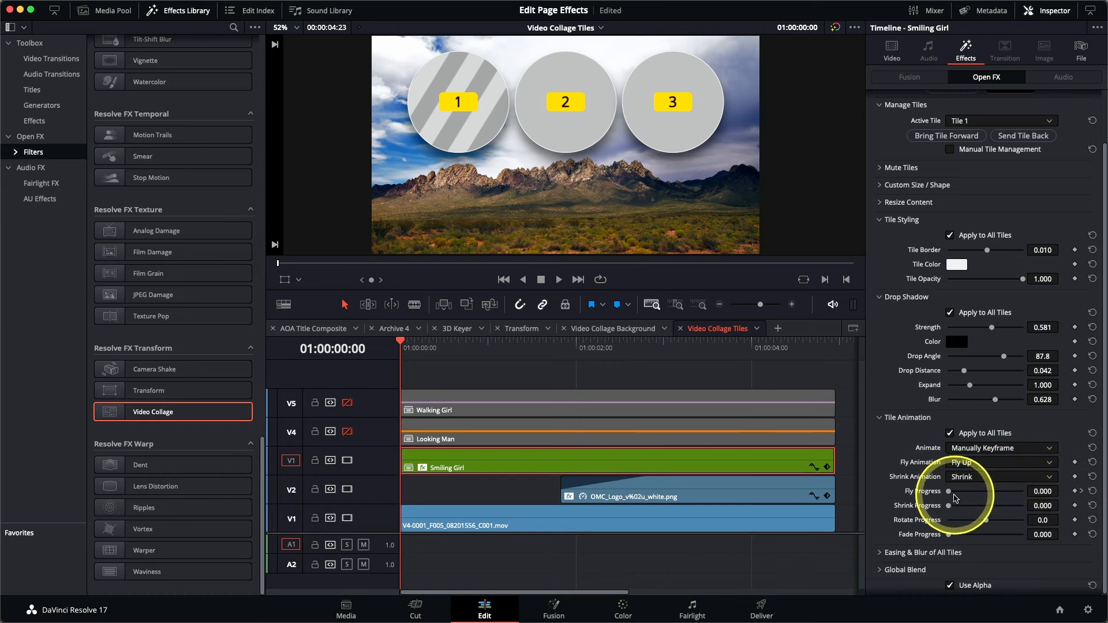
{"action": "left_click_drag", "start_coordinate": [950, 496], "coordinate": [991, 495]}
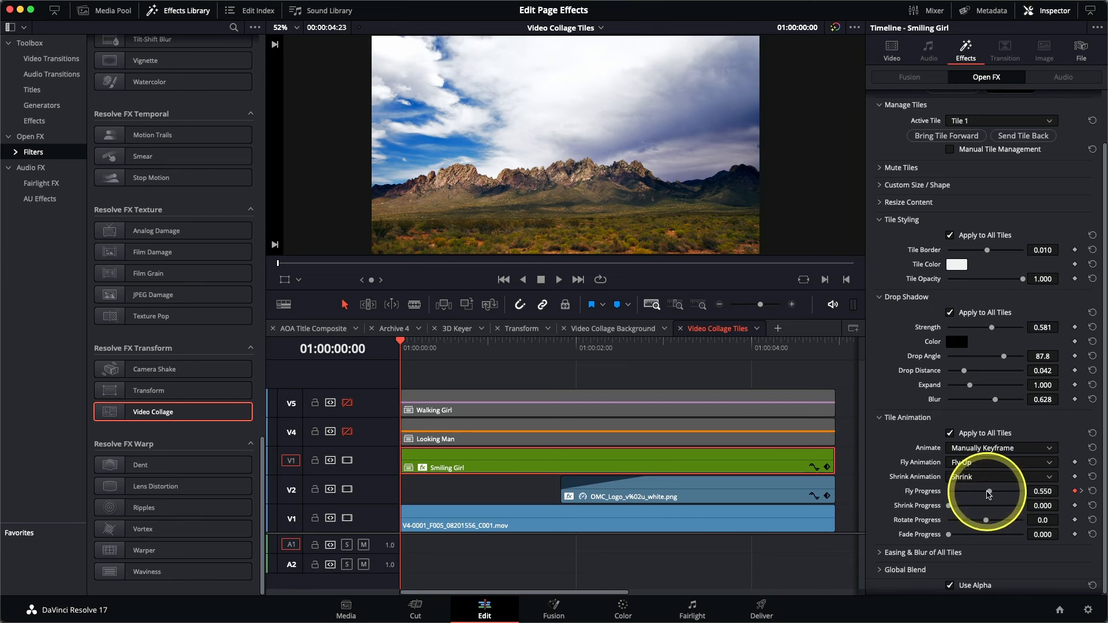
{"action": "key", "text": "space"}
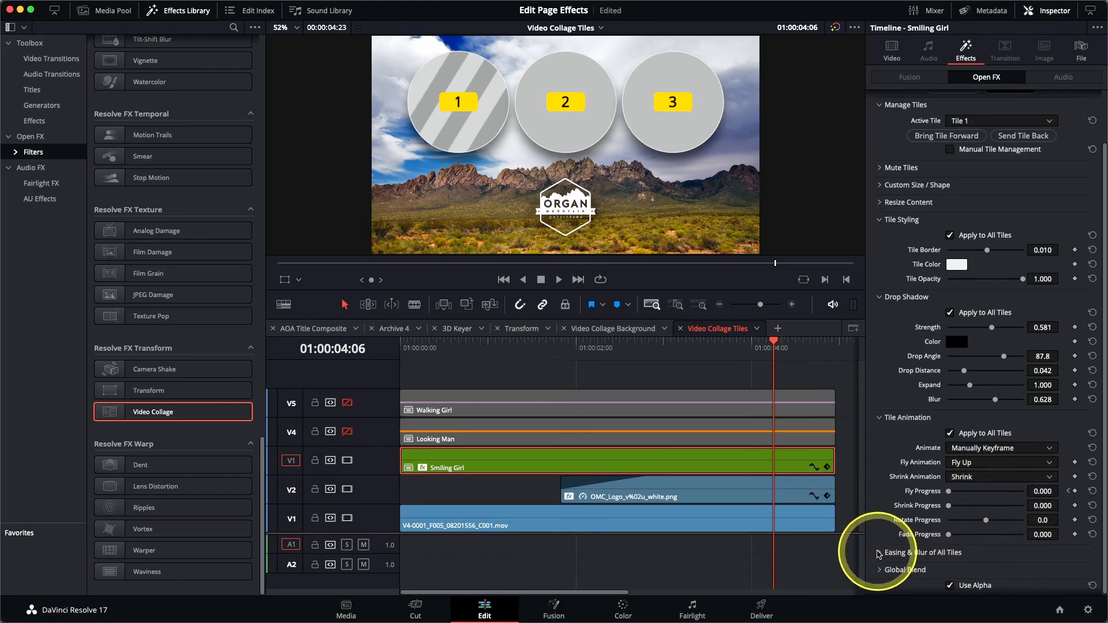
{"action": "left_click", "coordinate": [880, 554]}
{"action": "scroll", "coordinate": [885, 545], "scroll_direction": "down", "scroll_amount": 2}
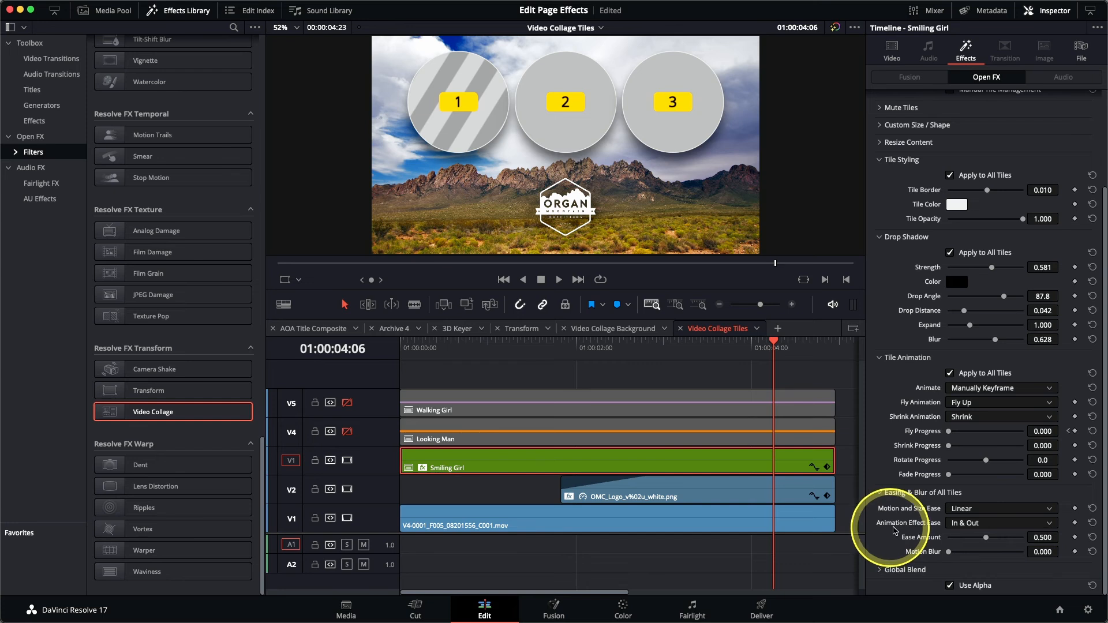
{"action": "left_click", "coordinate": [964, 523]}
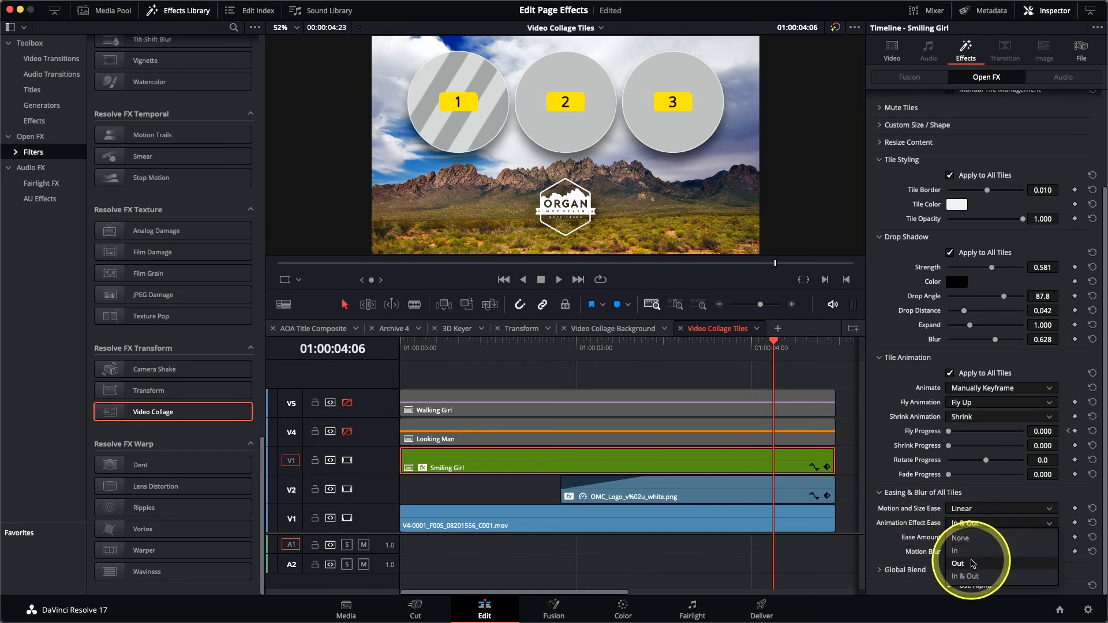
{"action": "left_click", "coordinate": [973, 564]}
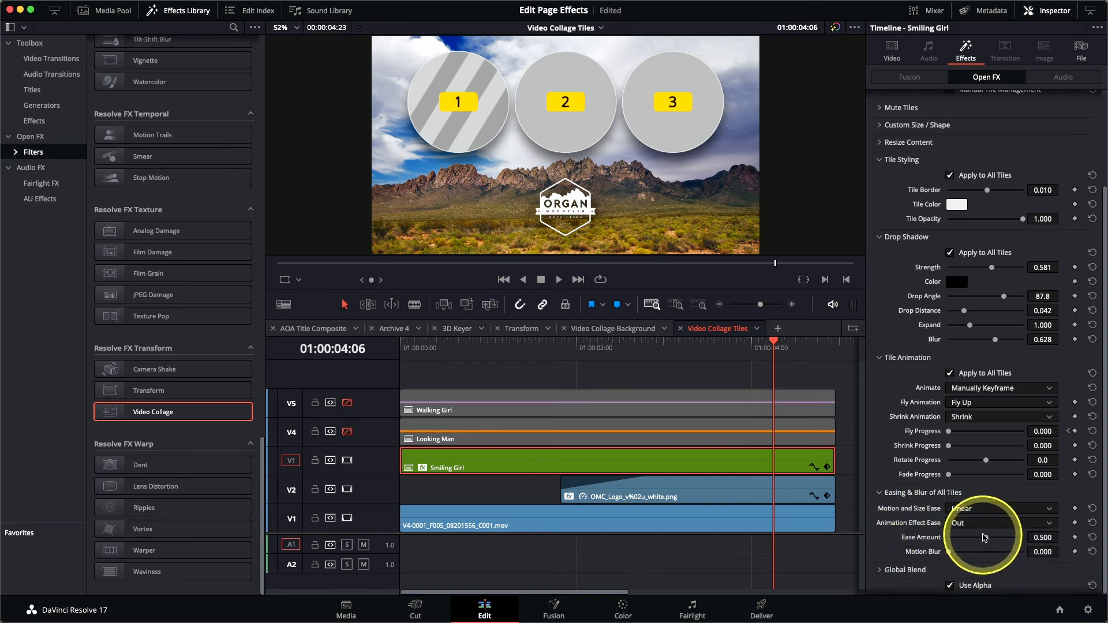
{"action": "left_click_drag", "start_coordinate": [987, 539], "coordinate": [989, 540]}
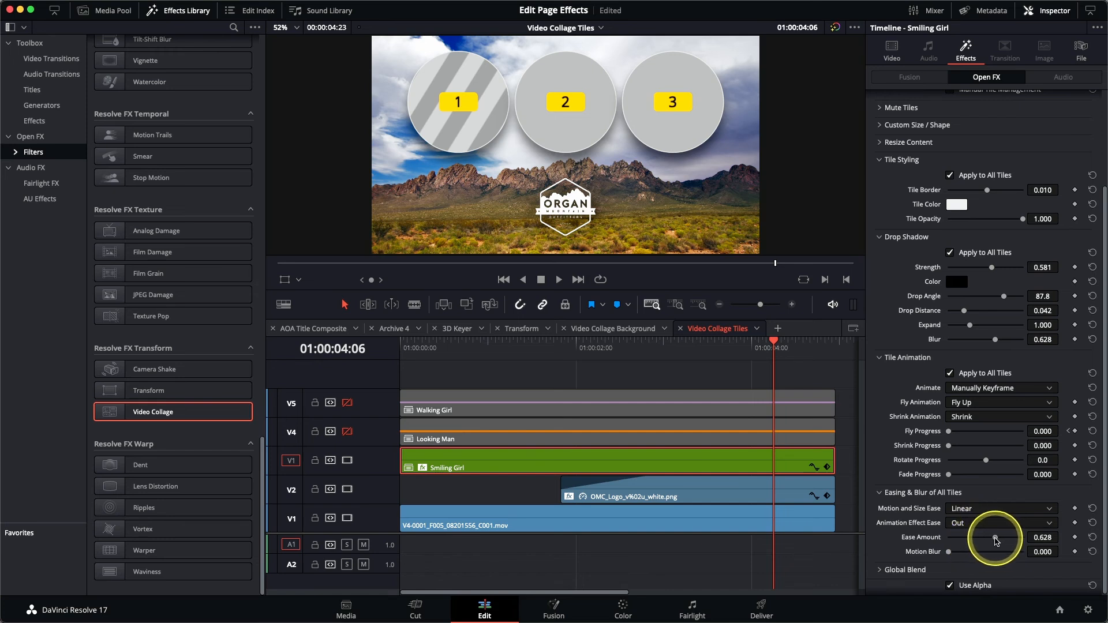
{"action": "left_click_drag", "start_coordinate": [574, 346], "coordinate": [388, 363]}
{"action": "key", "text": "space"}
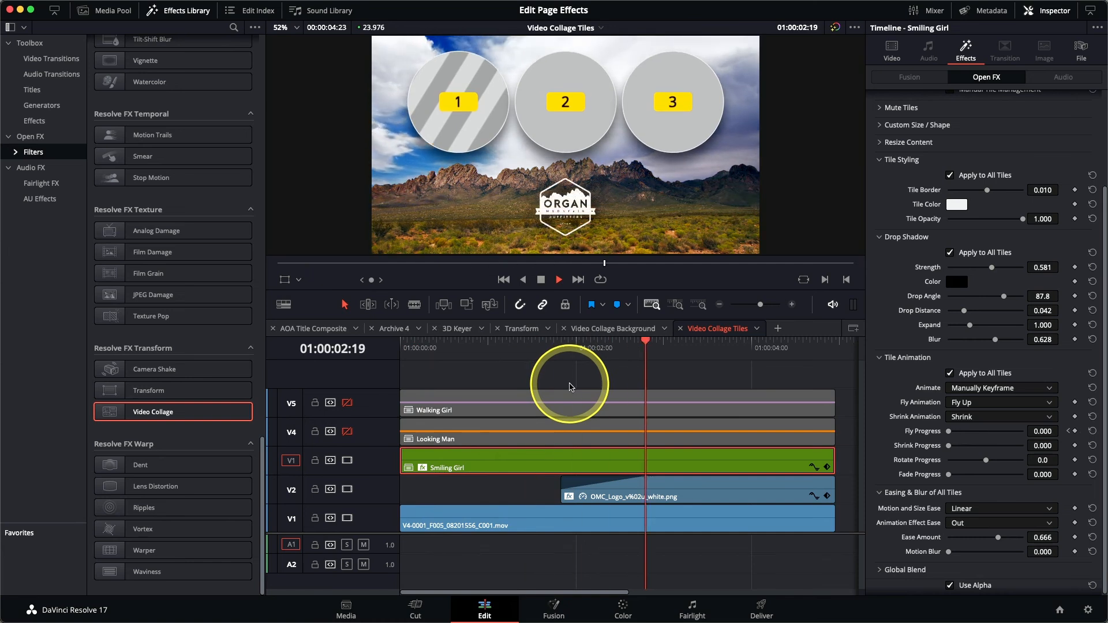
{"action": "key", "text": "space"}
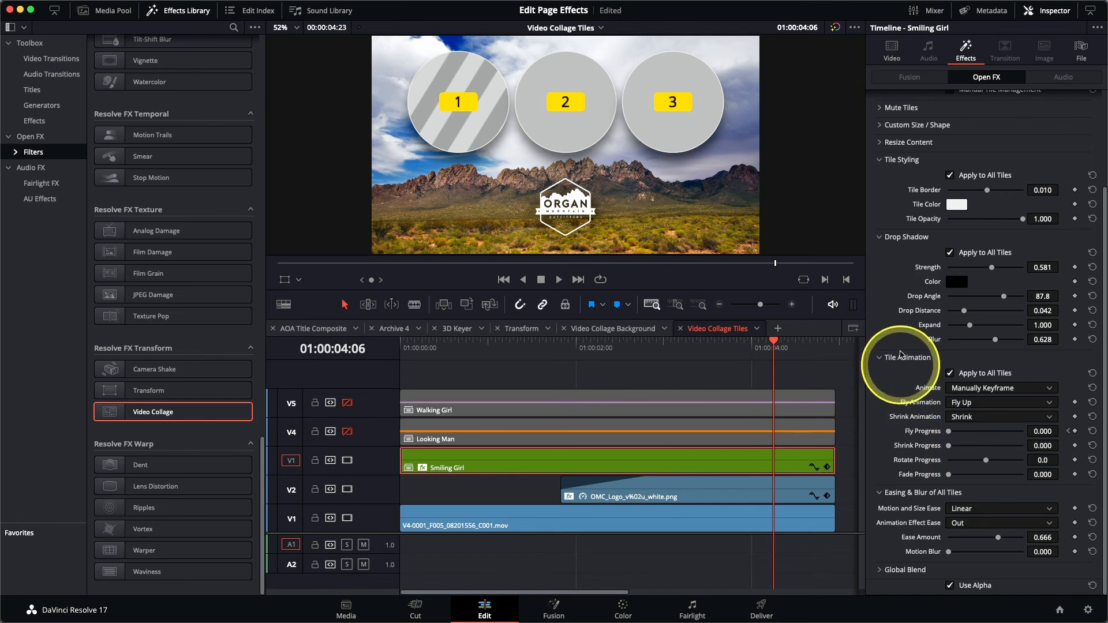
Step: Turn off Preview Layout to show the Smiling Girl footage, reveal Resize Content, and play from the start
{"action": "scroll", "coordinate": [929, 312], "scroll_direction": "up", "scroll_amount": 3}
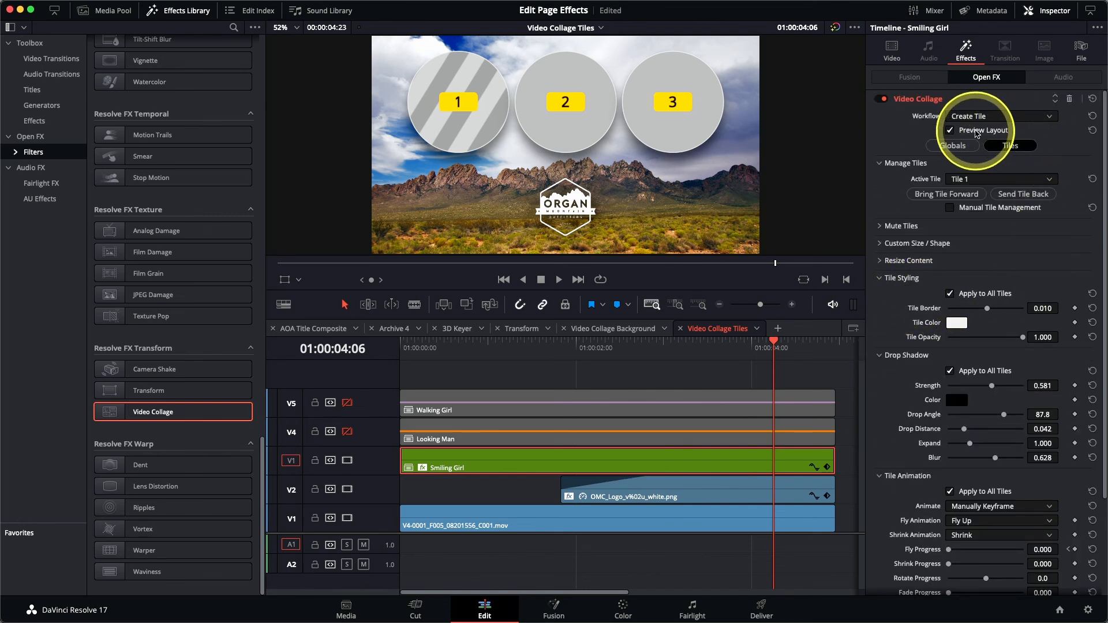
{"action": "left_click", "coordinate": [975, 131]}
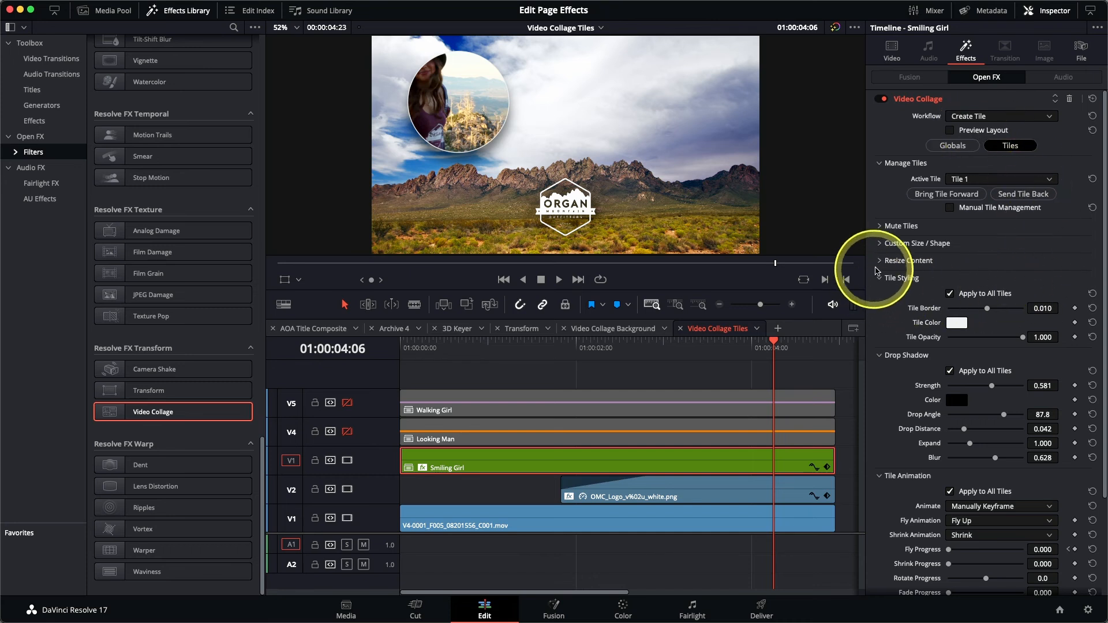
{"action": "left_click", "coordinate": [880, 262]}
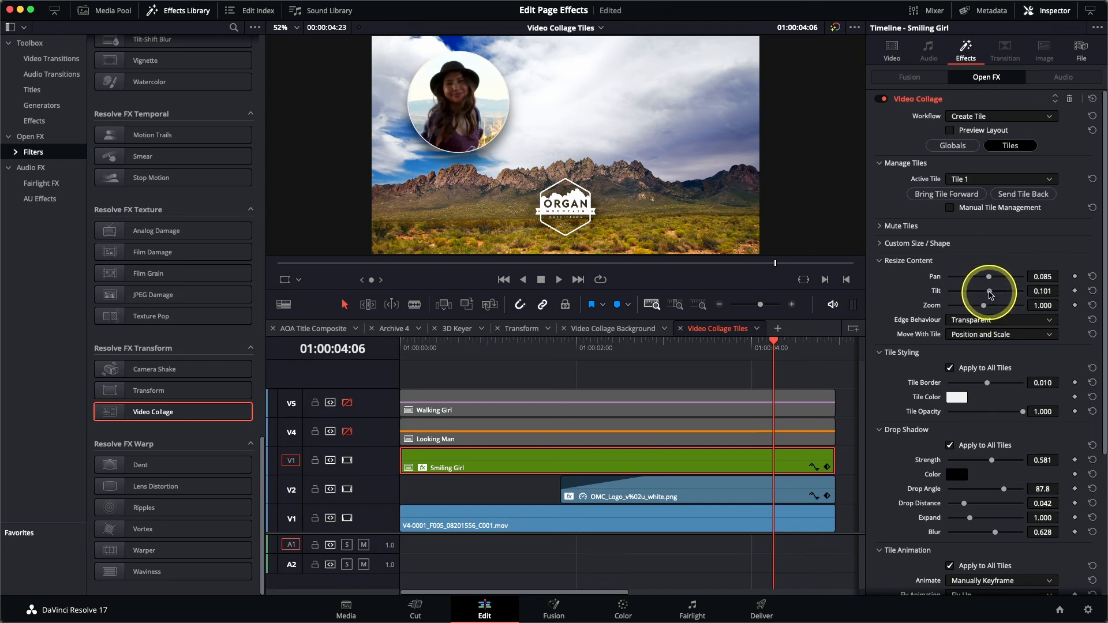
{"action": "left_click_drag", "start_coordinate": [520, 354], "coordinate": [373, 352]}
{"action": "key", "text": "space"}
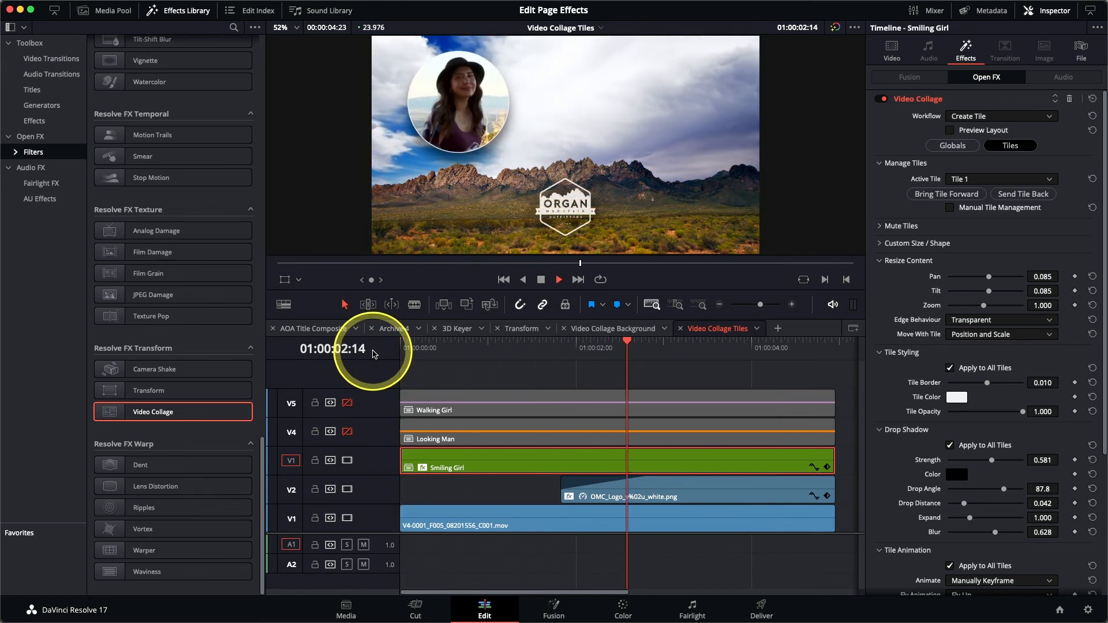
{"action": "key", "text": "space"}
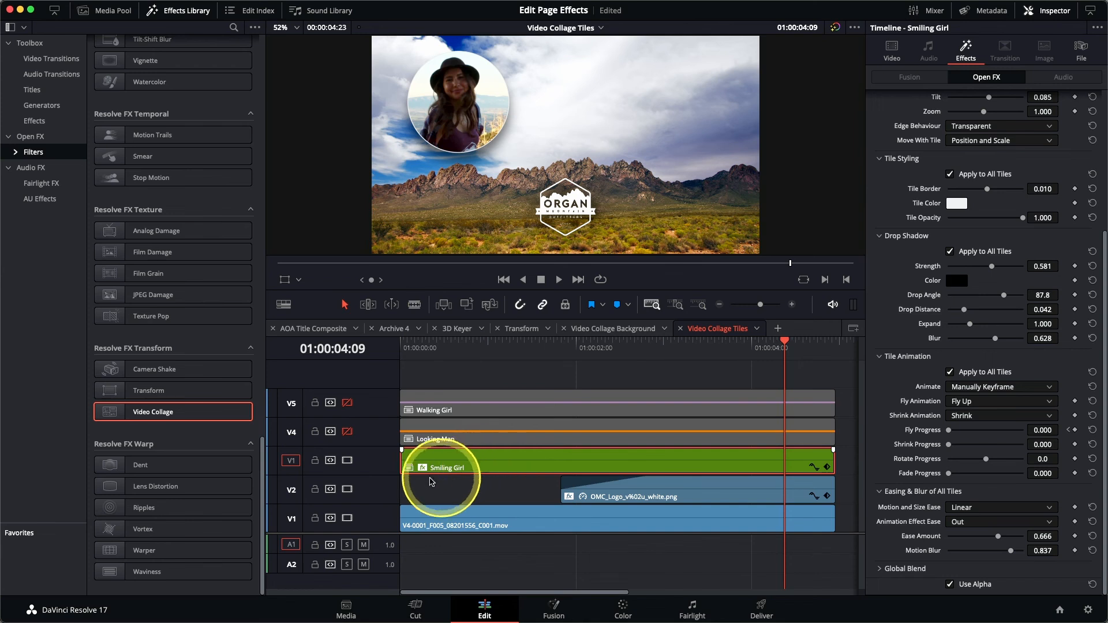
Step: Enable track V4 and paste Smiling Girl's Video Collage plugin attributes onto the Looking Man clip
{"action": "left_click", "coordinate": [348, 432]}
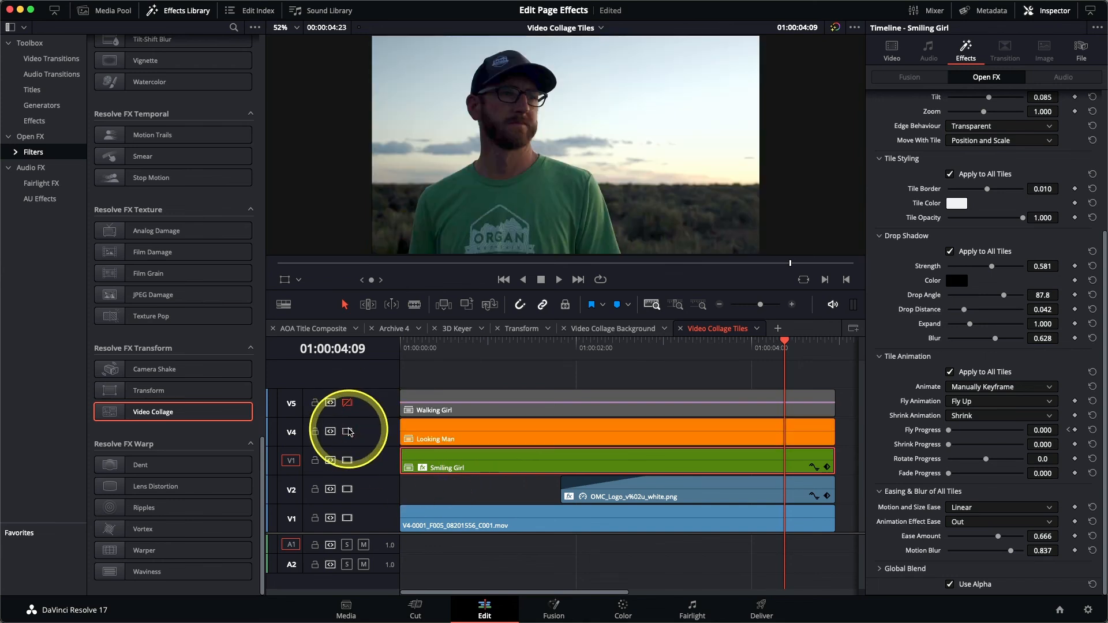
{"action": "left_click", "coordinate": [451, 441]}
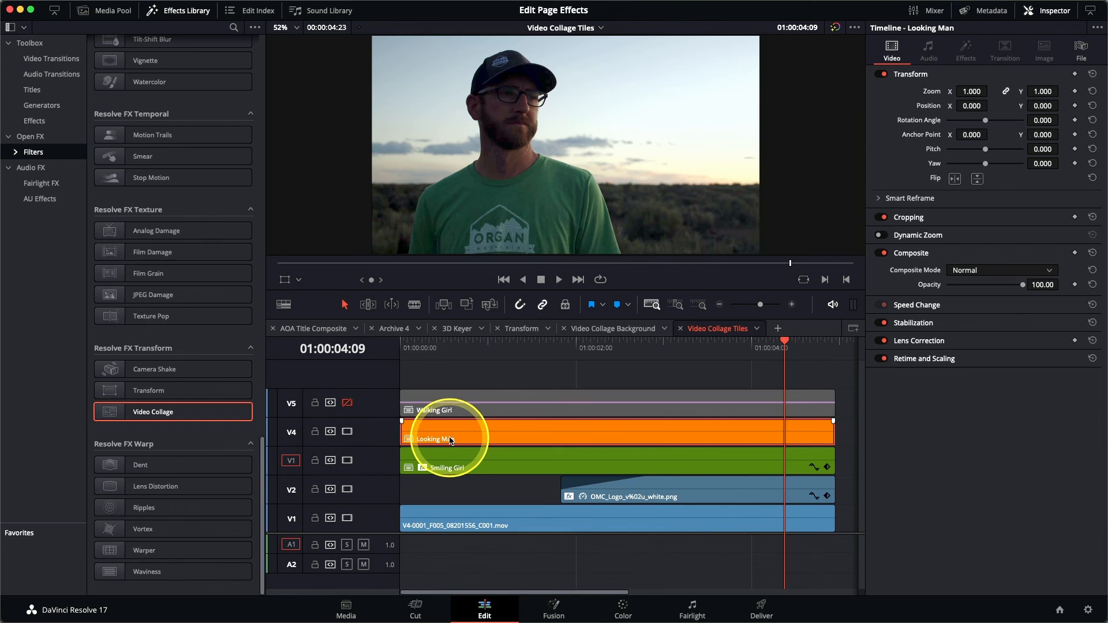
{"action": "key", "text": "alt+v"}
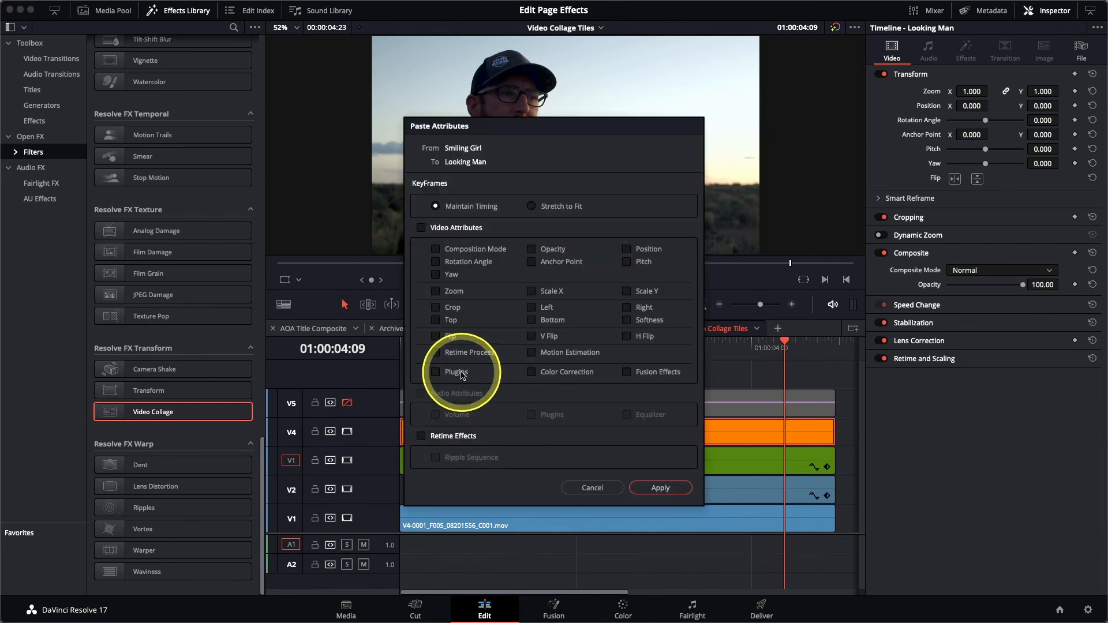
{"action": "left_click", "coordinate": [660, 488]}
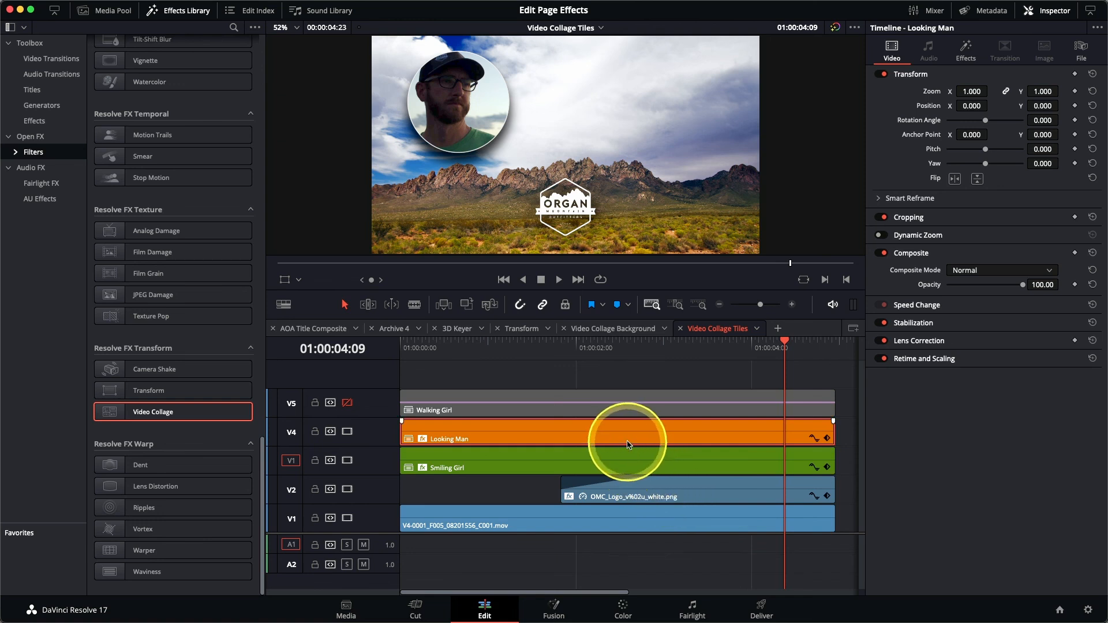
Step: Set the Looking Man clip's Video Collage Active Tile to Tile 2
{"action": "left_click", "coordinate": [966, 47]}
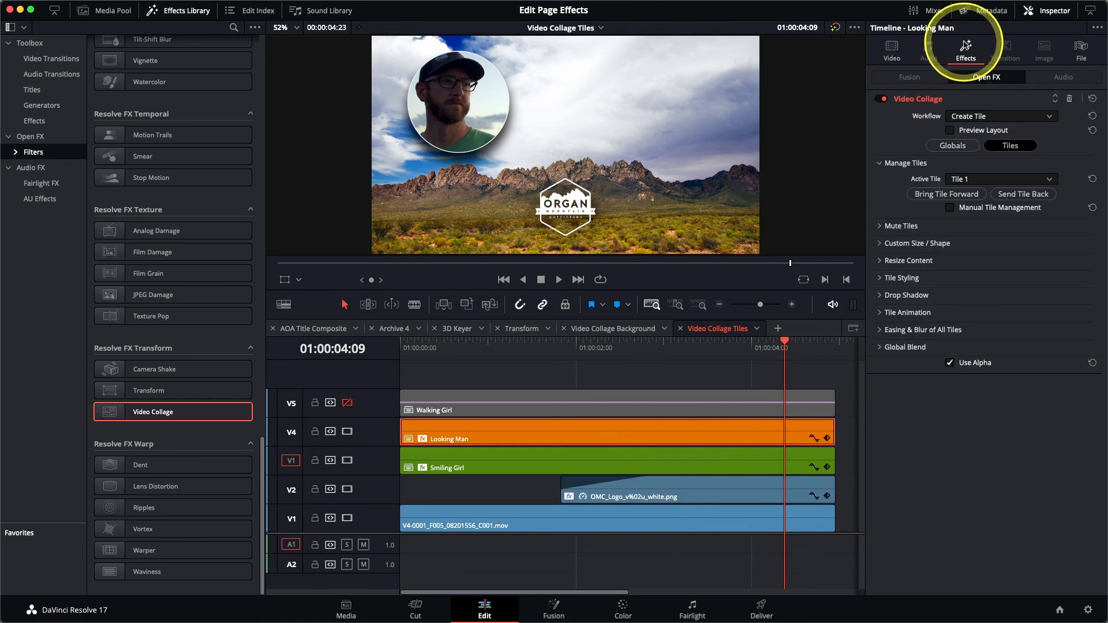
{"action": "left_click", "coordinate": [977, 180]}
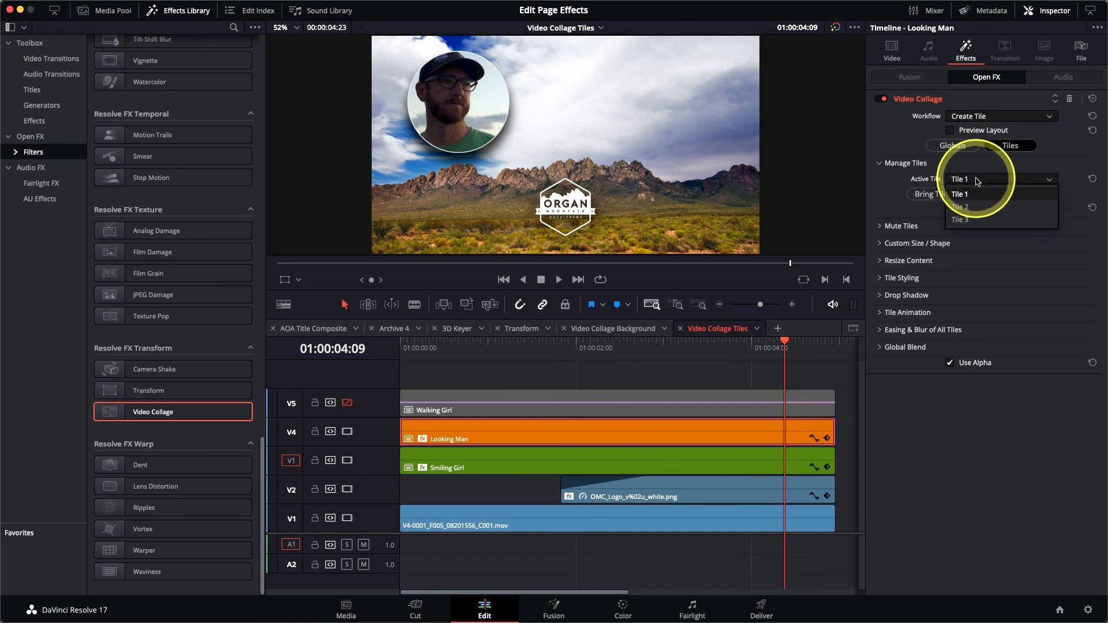
{"action": "left_click", "coordinate": [976, 208]}
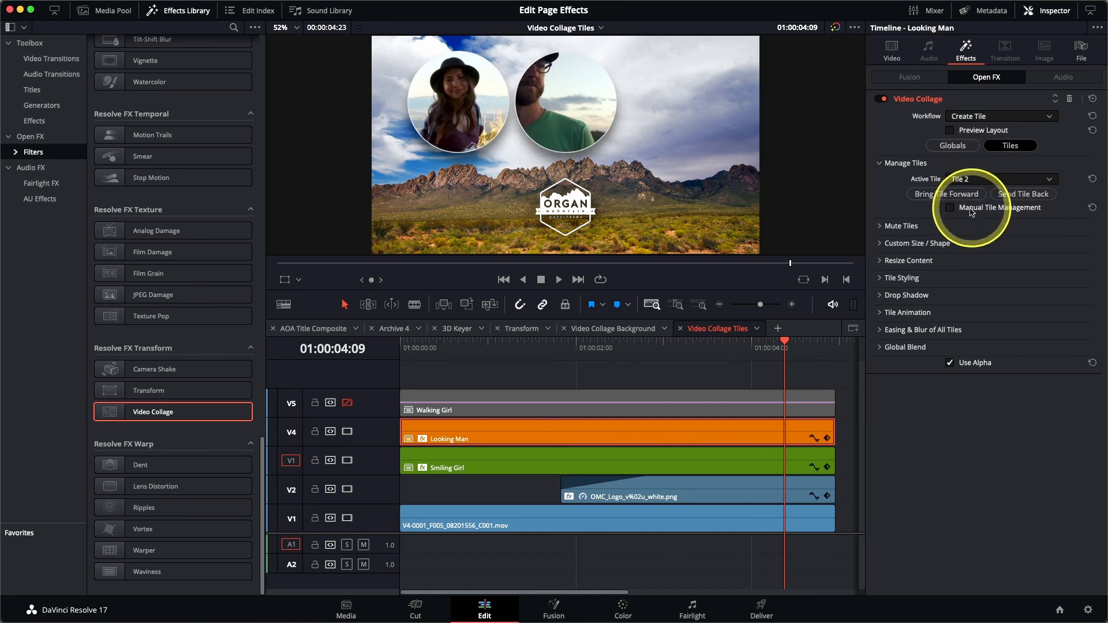
Step: Reframe his footage under Resize Content to pan 0.070, tilt 0.023, zoom 0.704
{"action": "left_click", "coordinate": [882, 261]}
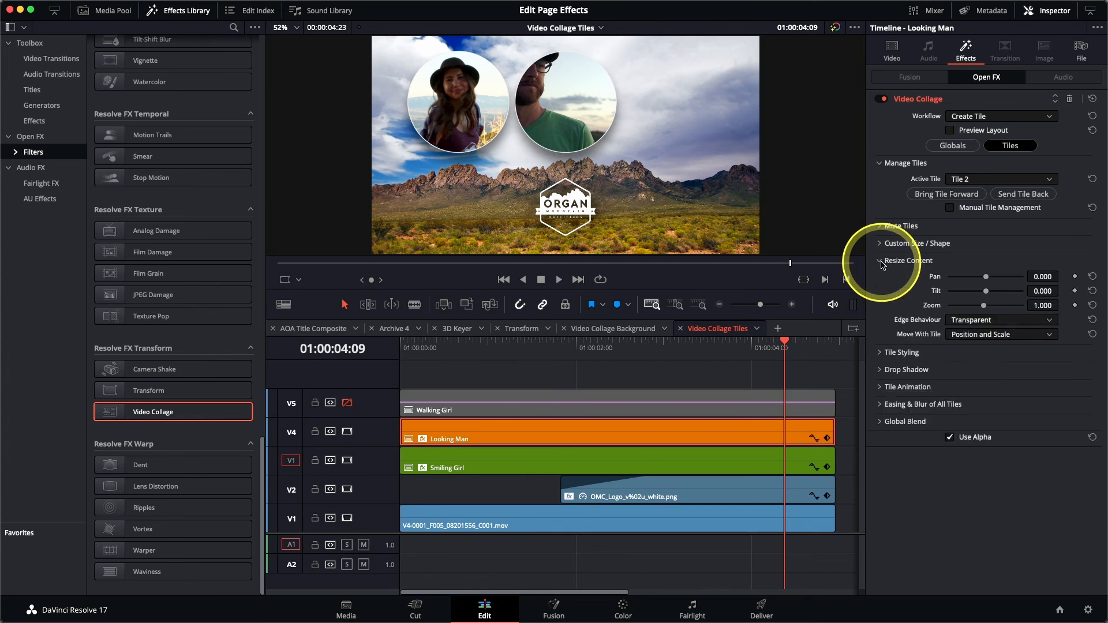
{"action": "mouse_move", "coordinate": [987, 280]}
{"action": "left_mouse_down"}
{"action": "mouse_move", "coordinate": [990, 294]}
{"action": "mouse_move", "coordinate": [989, 281]}
{"action": "mouse_move", "coordinate": [975, 306]}
{"action": "mouse_move", "coordinate": [989, 293]}
{"action": "left_mouse_up"}
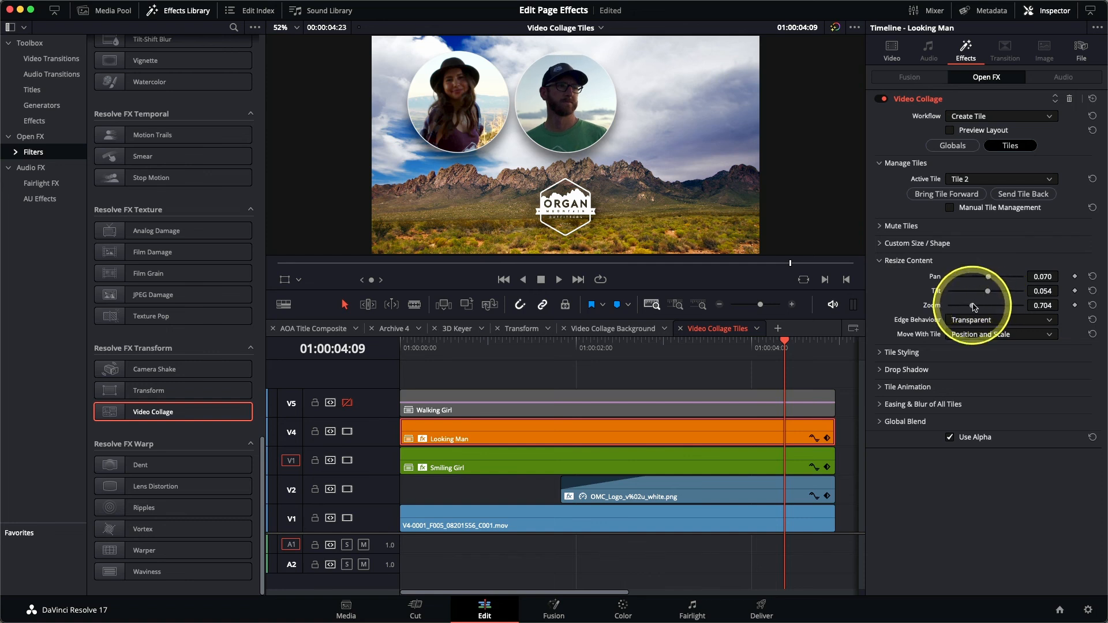
{"action": "left_click_drag", "start_coordinate": [988, 291], "coordinate": [987, 294]}
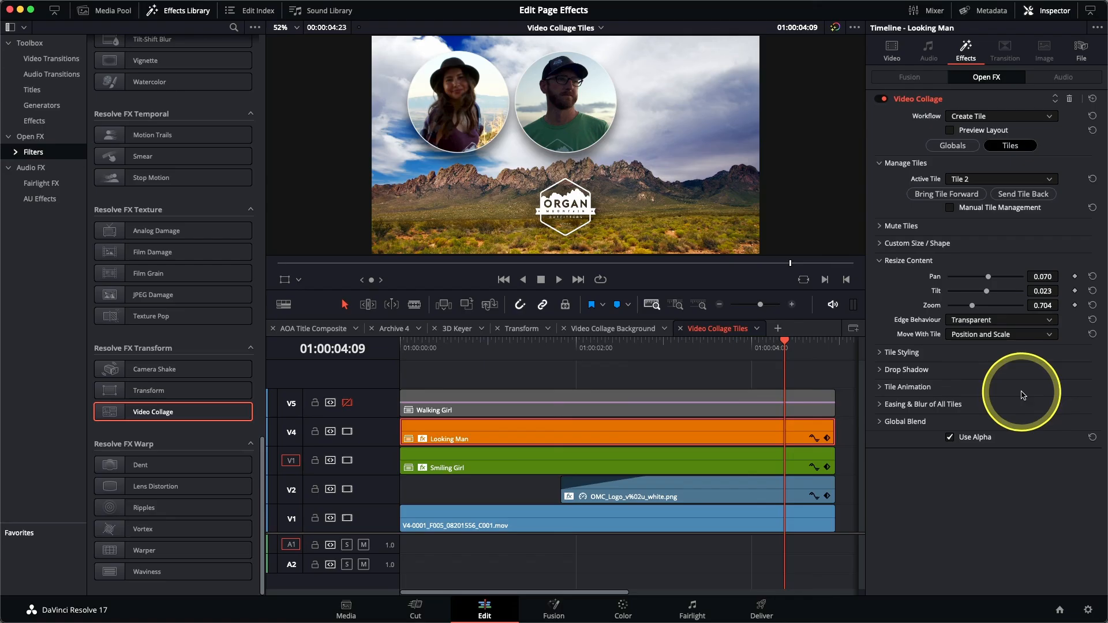
Step: Enable track V5 and paste Smiling Girl's Video Collage plugin attributes onto Walking Girl
{"action": "left_click", "coordinate": [346, 403]}
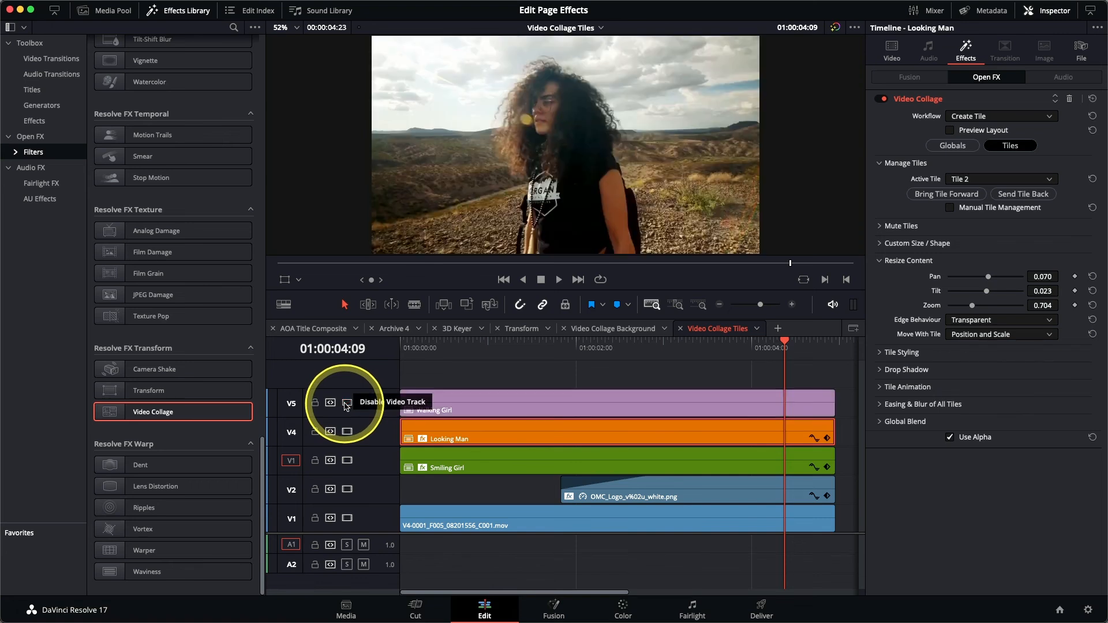
{"action": "left_click", "coordinate": [535, 403]}
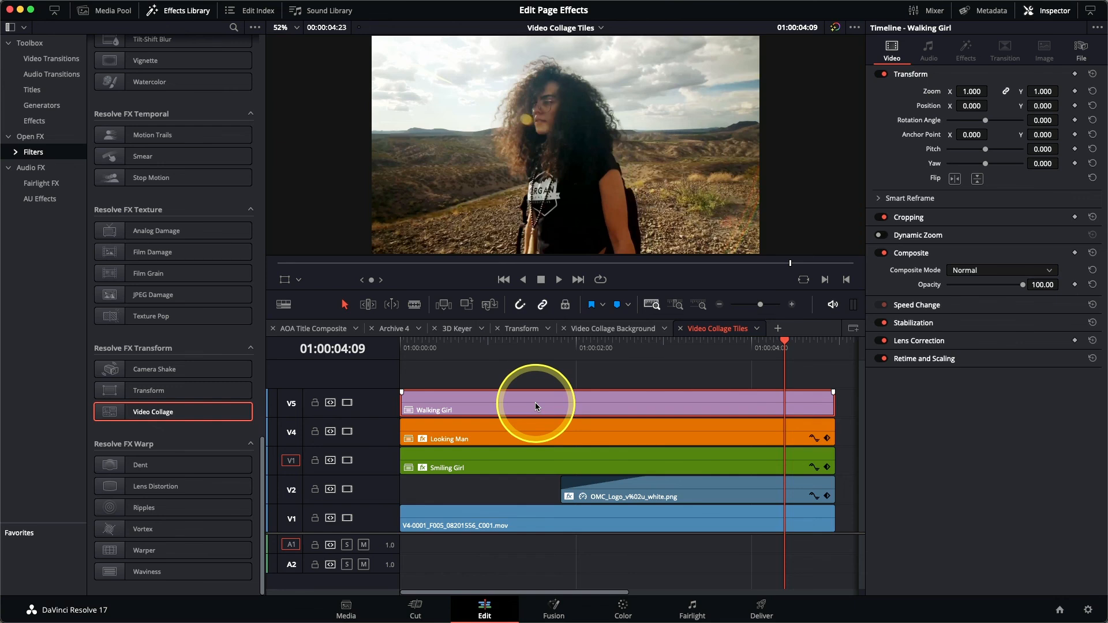
{"action": "key", "text": "alt+v"}
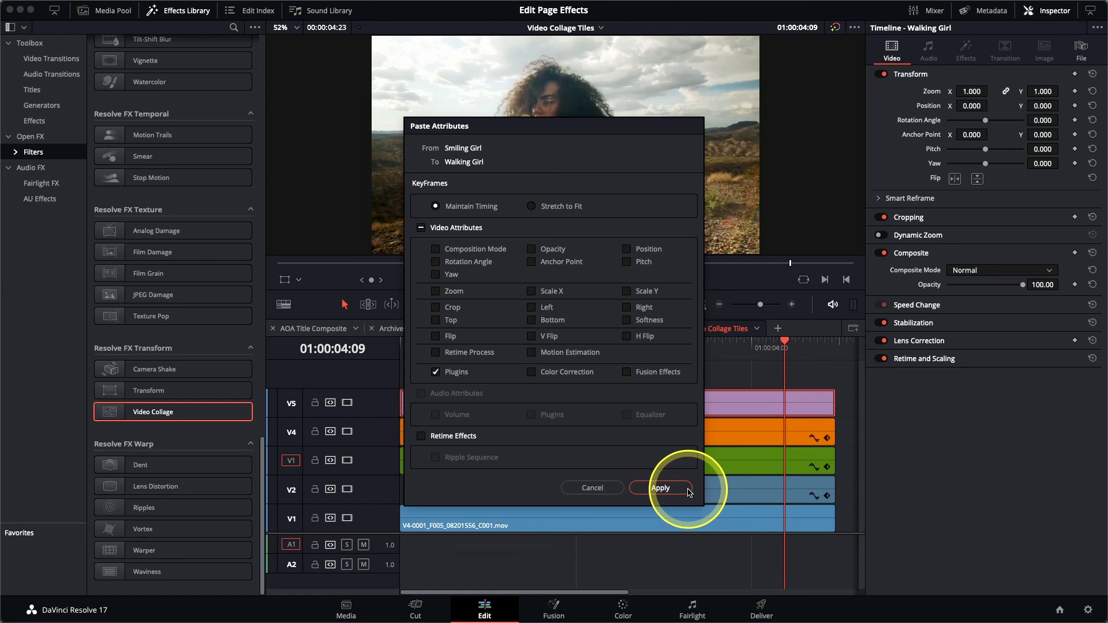
{"action": "left_click", "coordinate": [660, 488]}
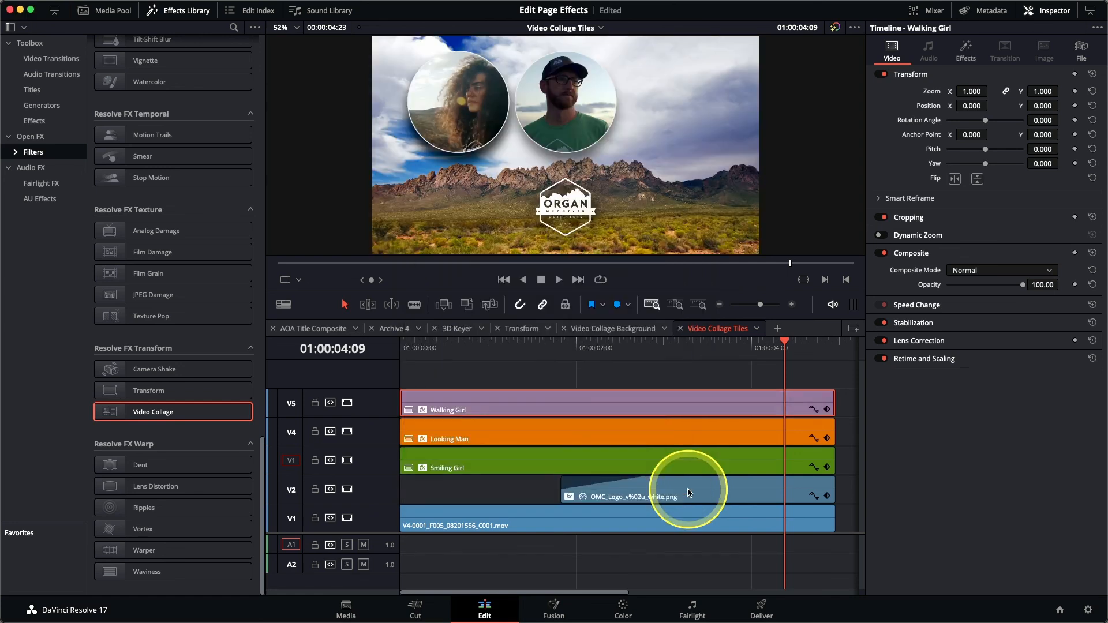
Step: Set Walking Girl's Video Collage Active Tile to Tile 3
{"action": "left_click", "coordinate": [967, 58]}
{"action": "left_click", "coordinate": [974, 181]}
{"action": "left_click", "coordinate": [974, 220]}
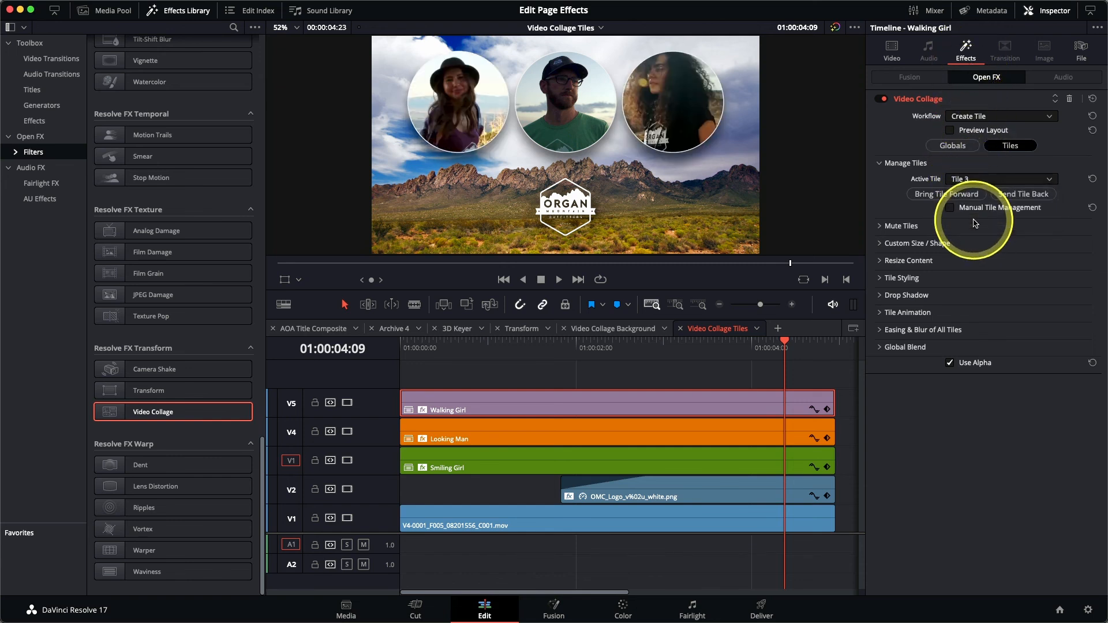
Step: Set Walking Girl's Resize Content zoom to 0.645, then play the timeline from the start
{"action": "left_click", "coordinate": [879, 263]}
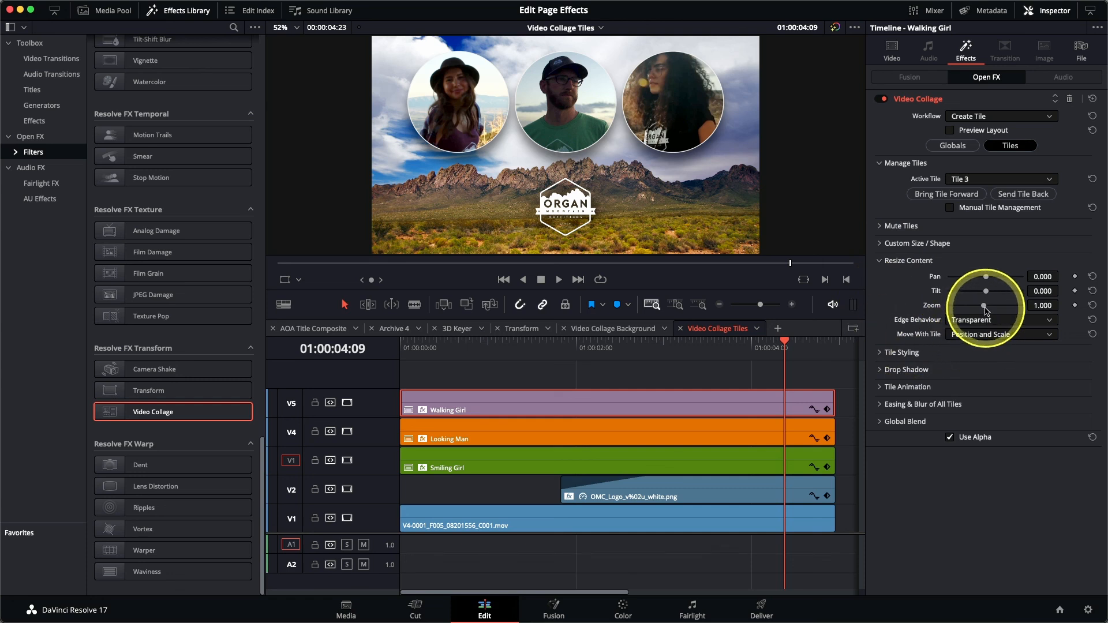
{"action": "left_click_drag", "start_coordinate": [985, 310], "coordinate": [967, 315]}
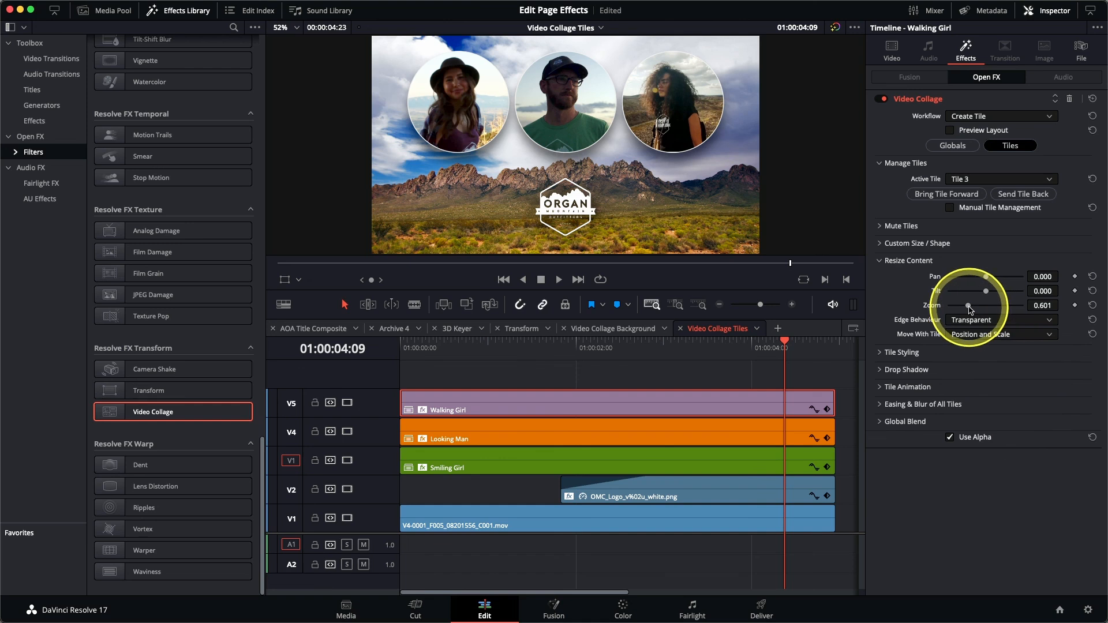
{"action": "left_click_drag", "start_coordinate": [969, 308], "coordinate": [969, 308]}
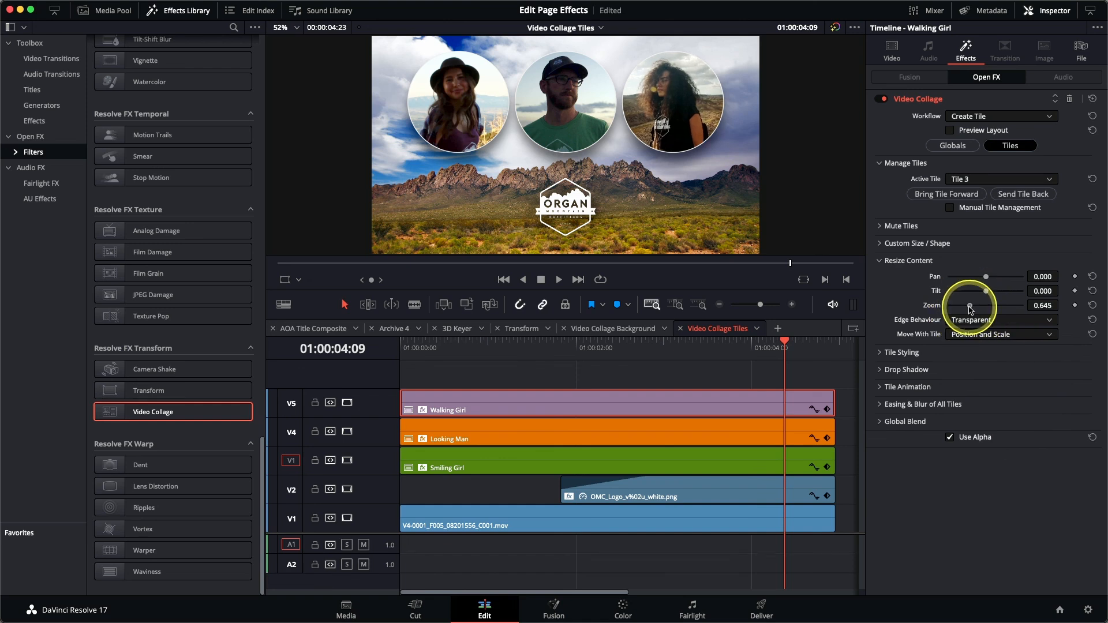
{"action": "key", "text": "Home"}
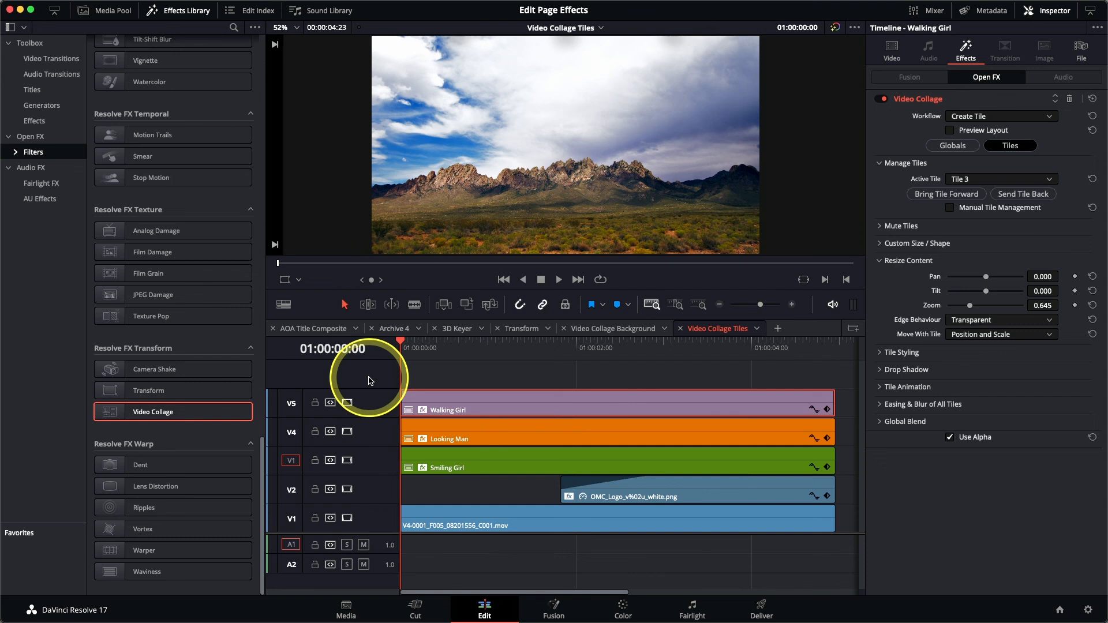
{"action": "key", "text": "space"}
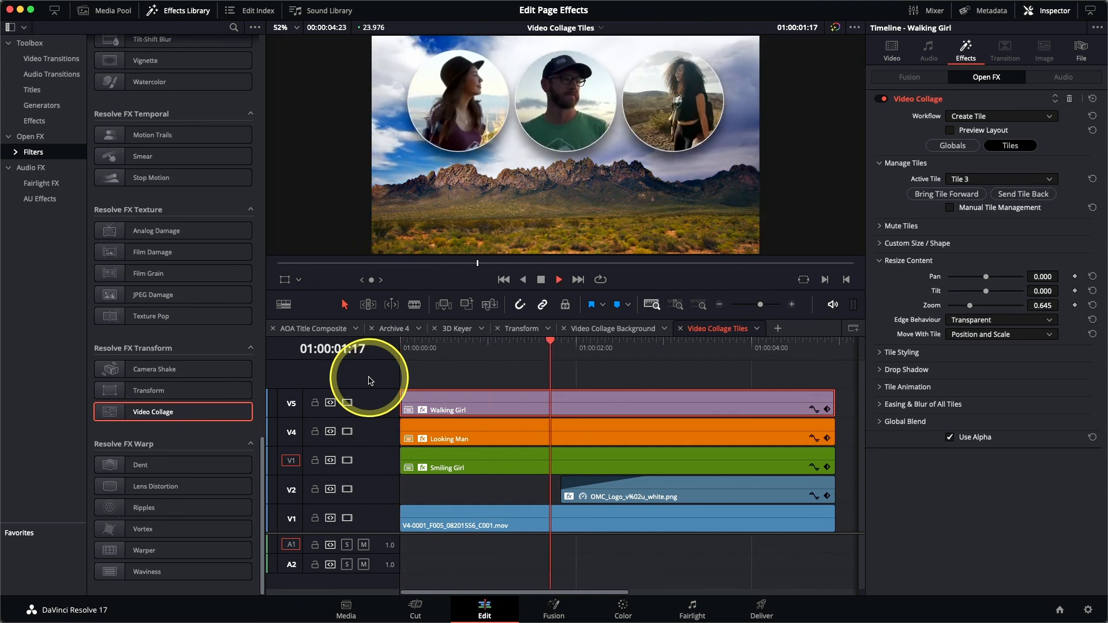